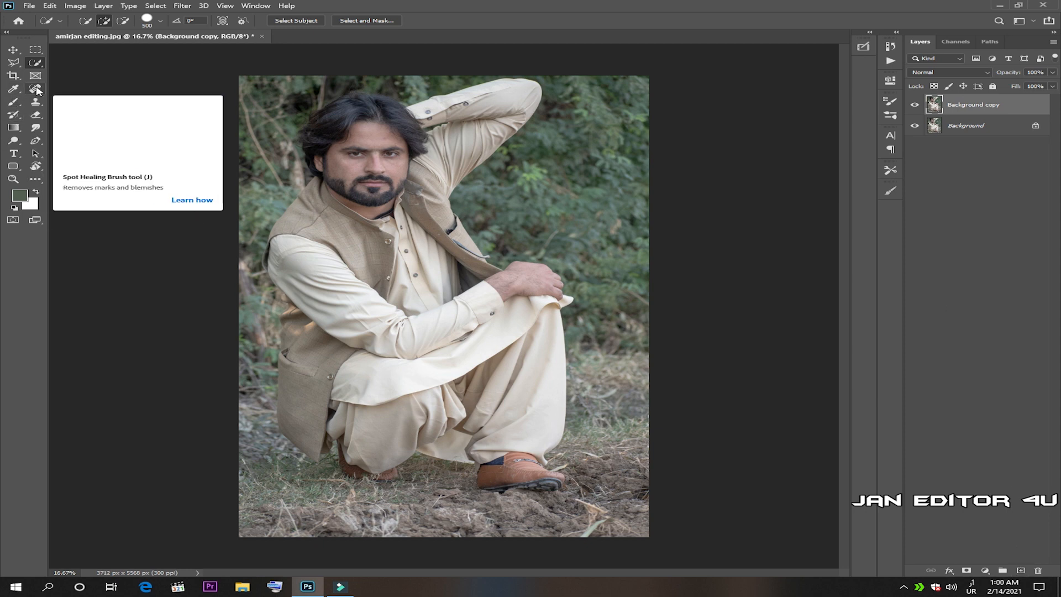
- Heal the mark on the forehead above the eyebrow using the Spot Healing Brush at 30 px
click(35, 88)
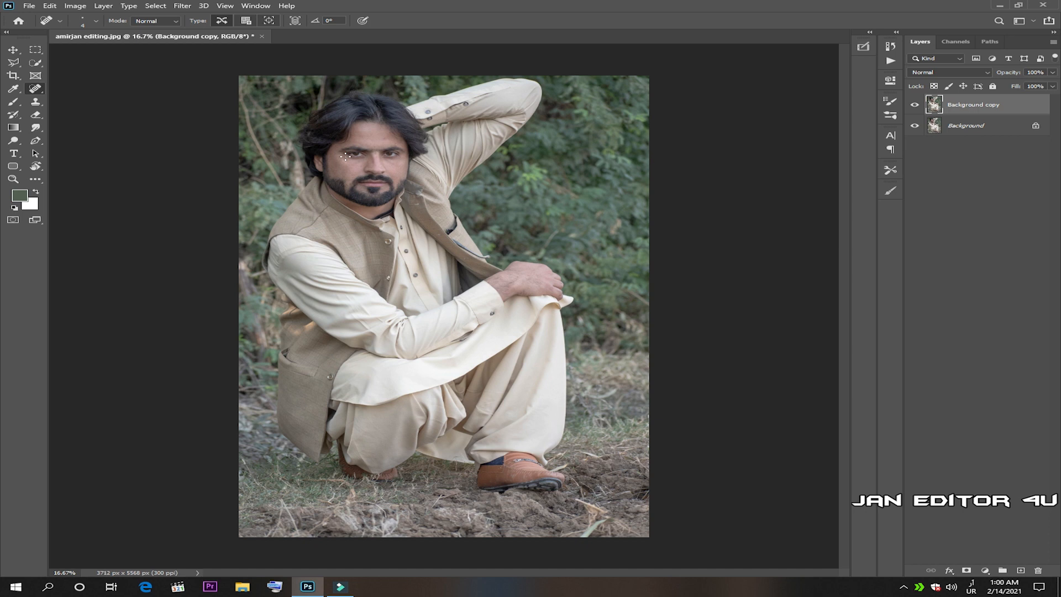
key(ctrl+plus)
key(ctrl+plus)
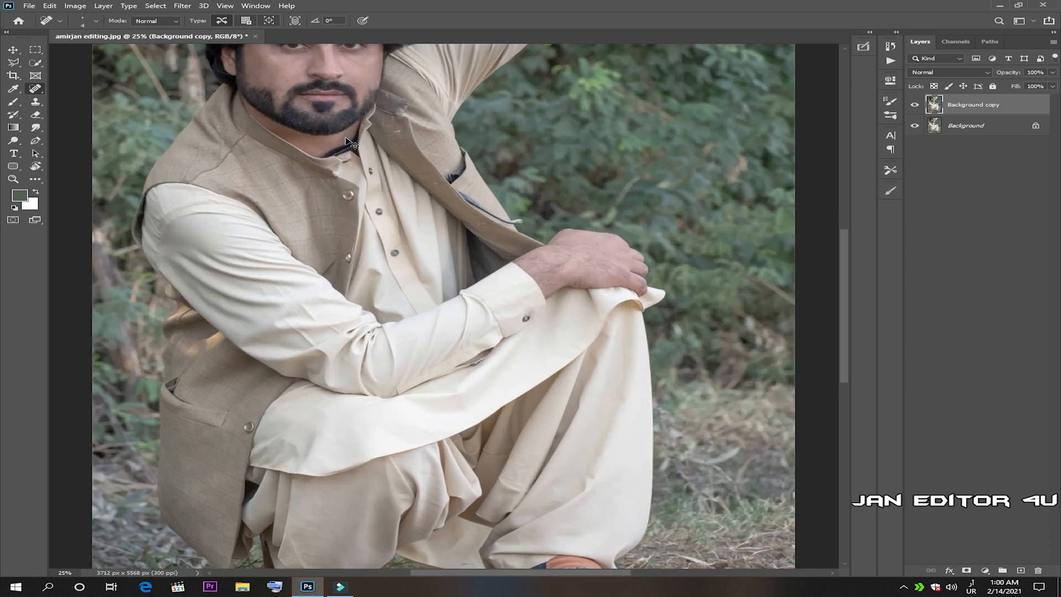
scroll(311, 67, up, 5)
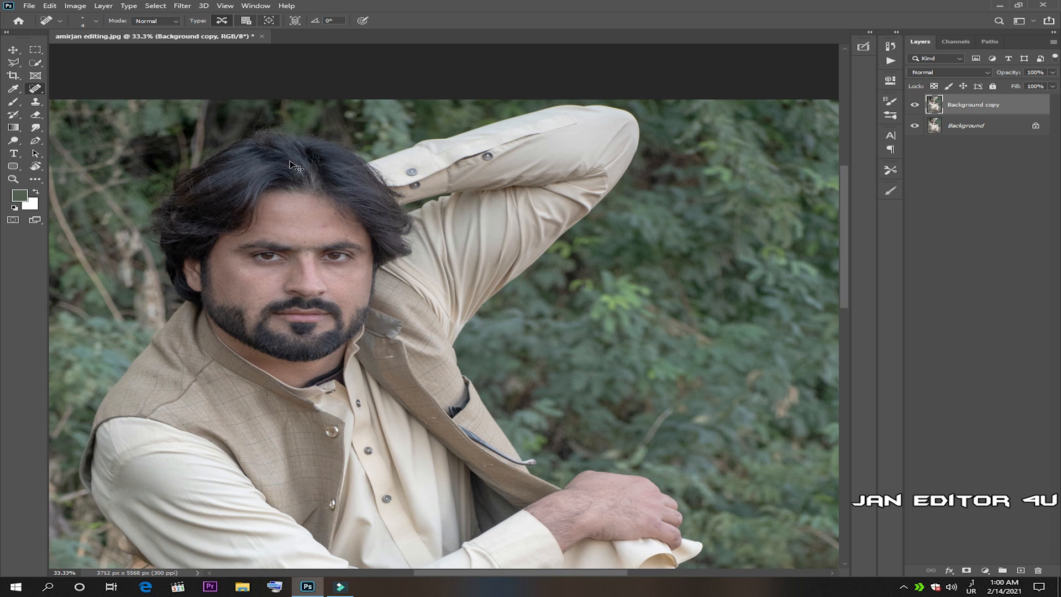
key(ctrl+plus)
mouse_move(260, 191)
mouse_down()
mouse_move(418, 231)
mouse_move(391, 243)
mouse_move(406, 246)
mouse_up()
right_click(365, 227)
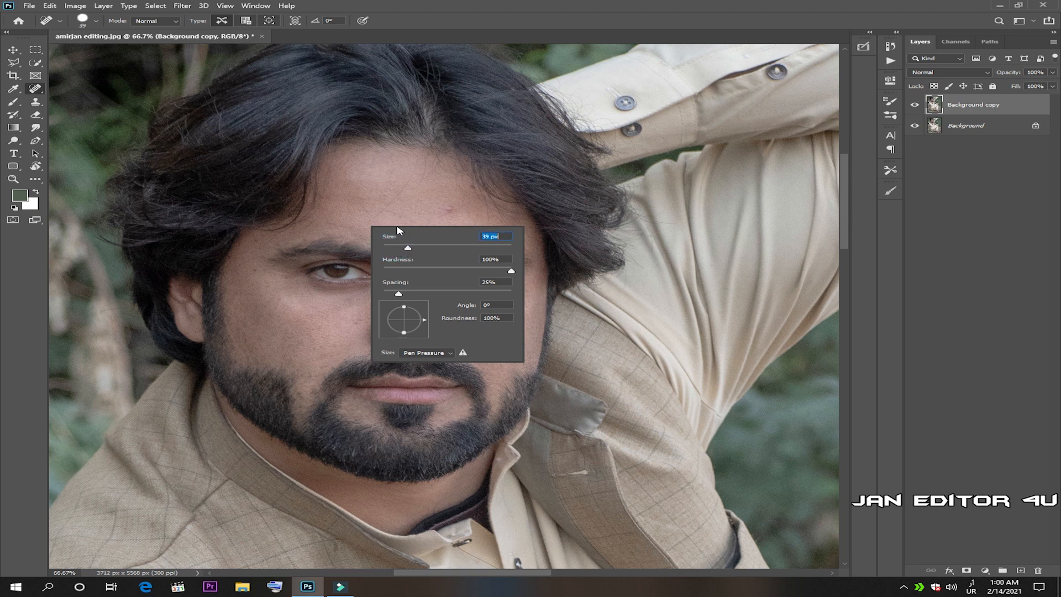
click(447, 207)
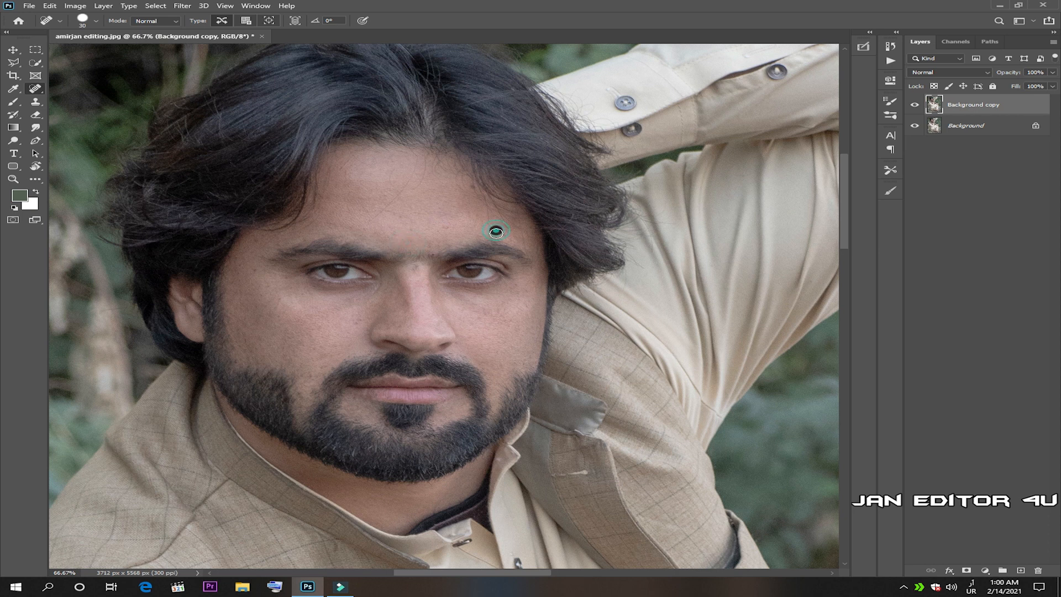
scroll(417, 247, up, 1)
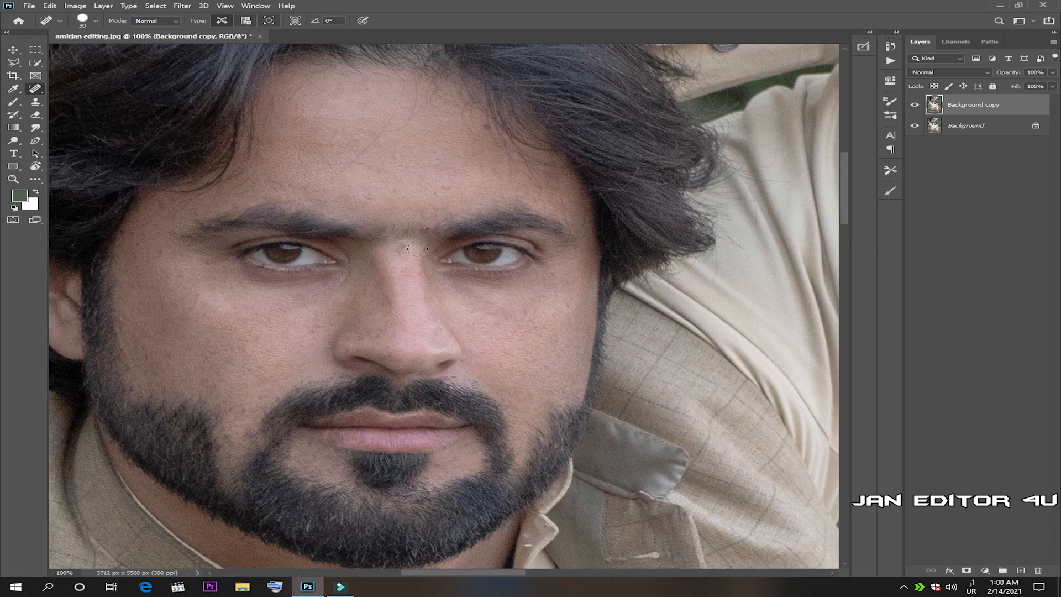
- Heal the spots between the eyebrows and the blemishes and stray hairs across the forehead
click(422, 227)
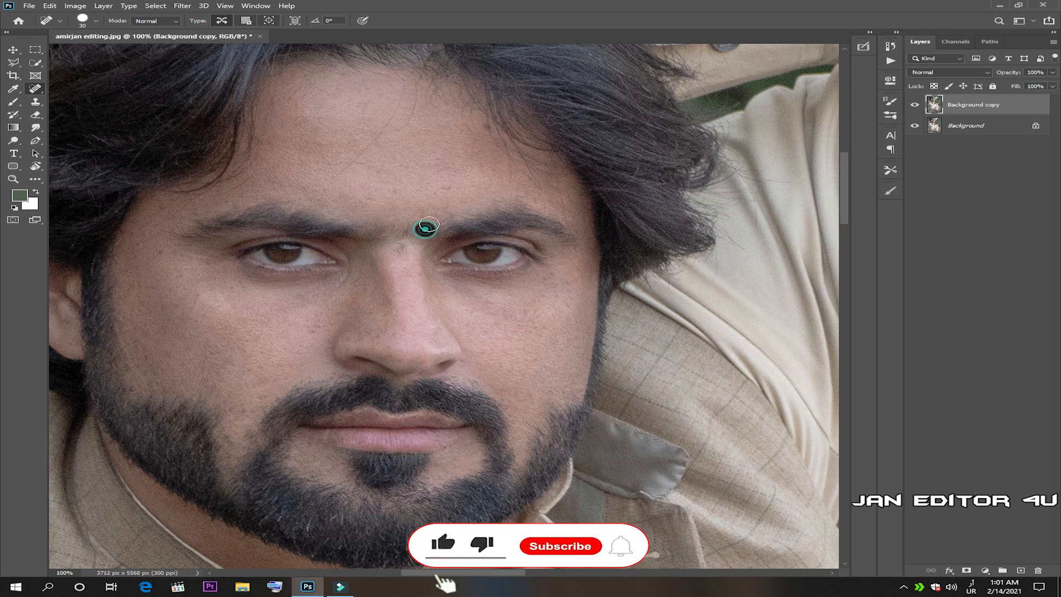
click(442, 186)
click(481, 125)
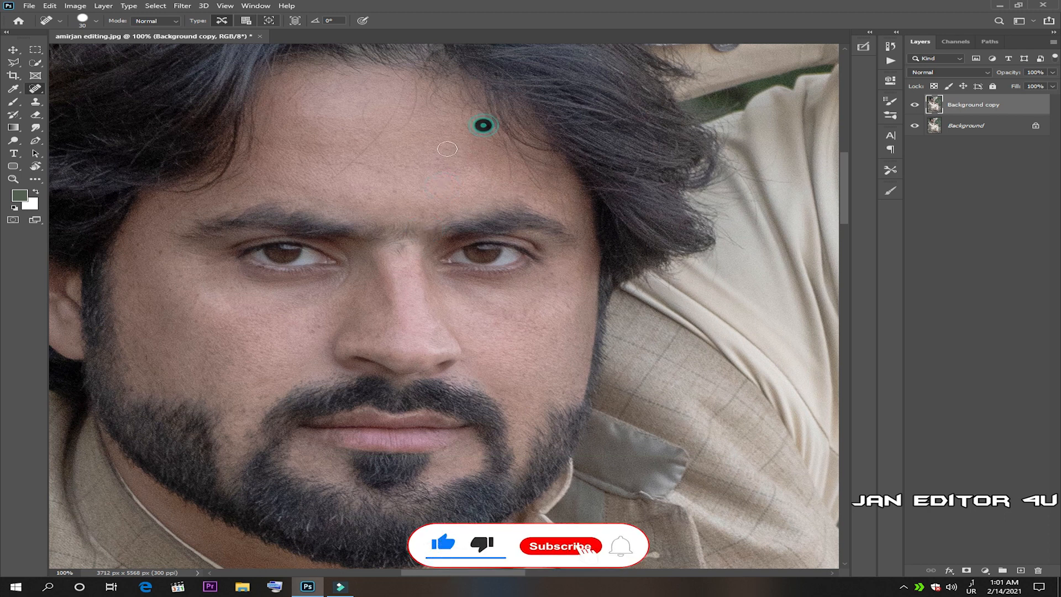
mouse_move(337, 173)
mouse_down()
mouse_move(368, 149)
mouse_move(402, 89)
mouse_up()
drag(397, 132, 406, 89)
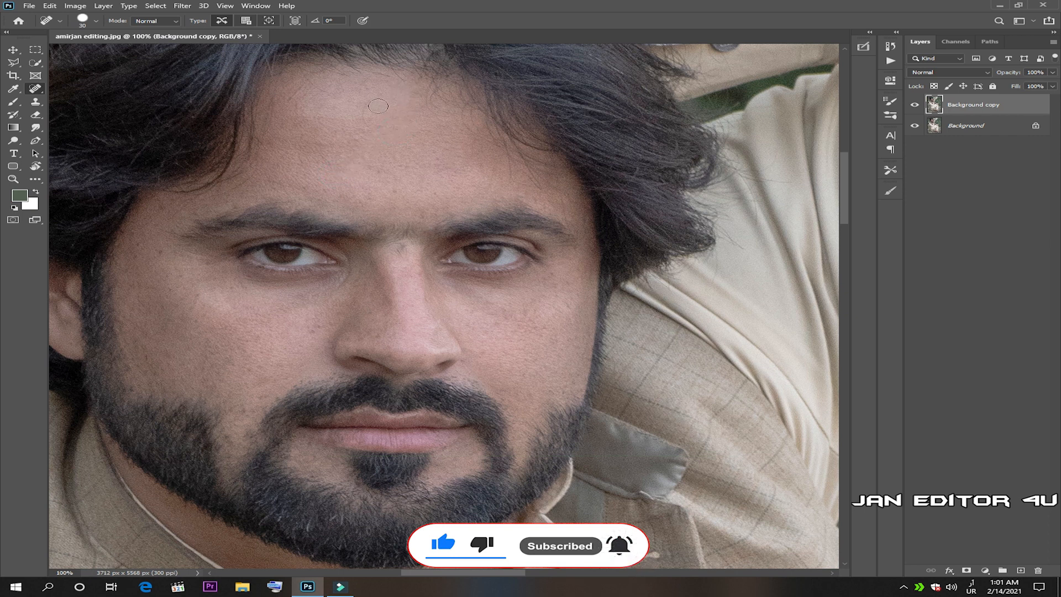
click(369, 108)
- Heal the spots beside the eye, on the cheek and along the beard's edge on the ear side of the face
click(161, 254)
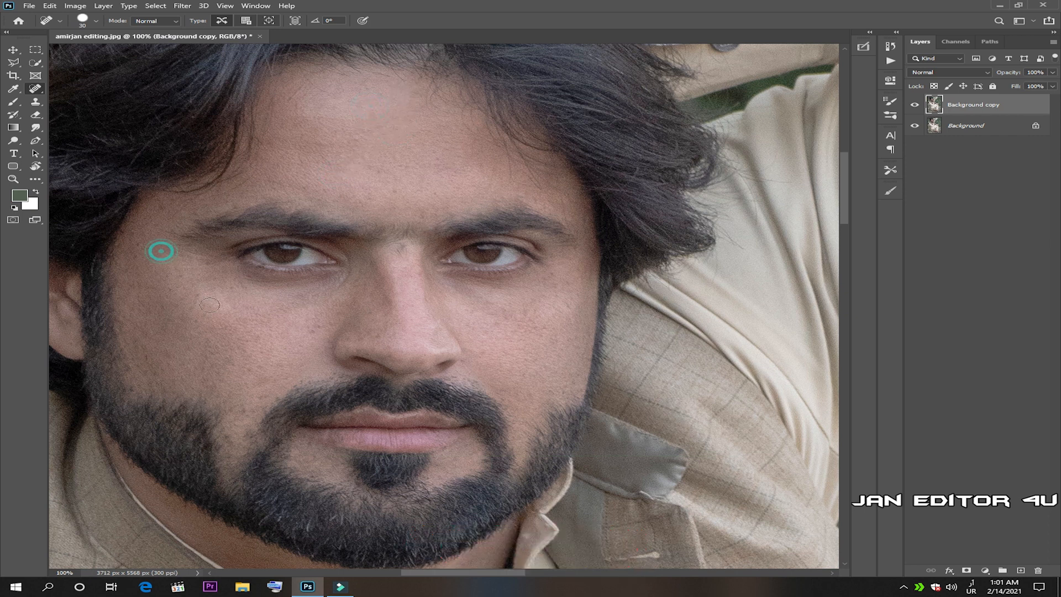
click(311, 329)
click(240, 413)
click(255, 397)
click(162, 363)
click(149, 357)
- Reduce the healing brush to 20 px and remove the small spots on the nose
key(bracketleft)
click(388, 356)
click(420, 275)
click(422, 297)
click(384, 298)
scroll(287, 343, down, 1)
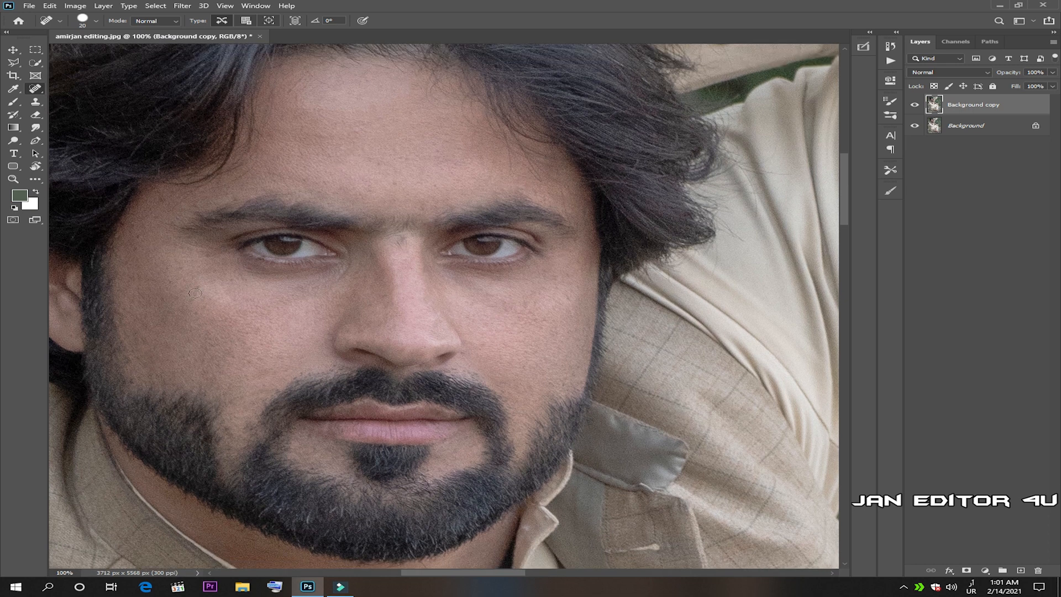
- Heal the remaining spots on the cheek, temple, hairline and middle of the forehead
click(195, 285)
click(159, 198)
drag(255, 161, 228, 185)
drag(301, 83, 334, 76)
scroll(350, 166, up, 2)
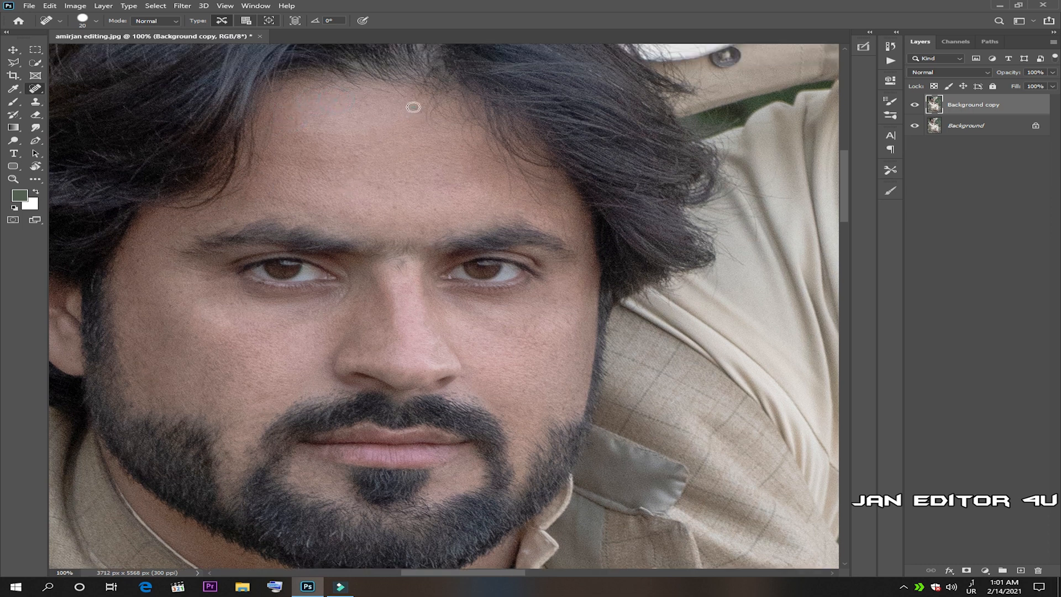
click(390, 203)
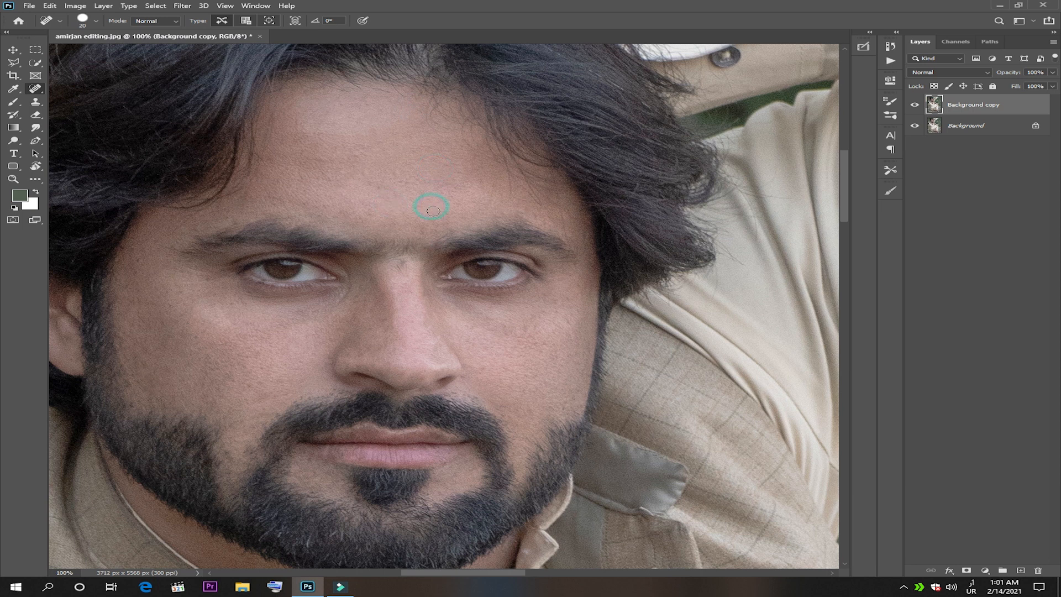
scroll(374, 360, down, 6)
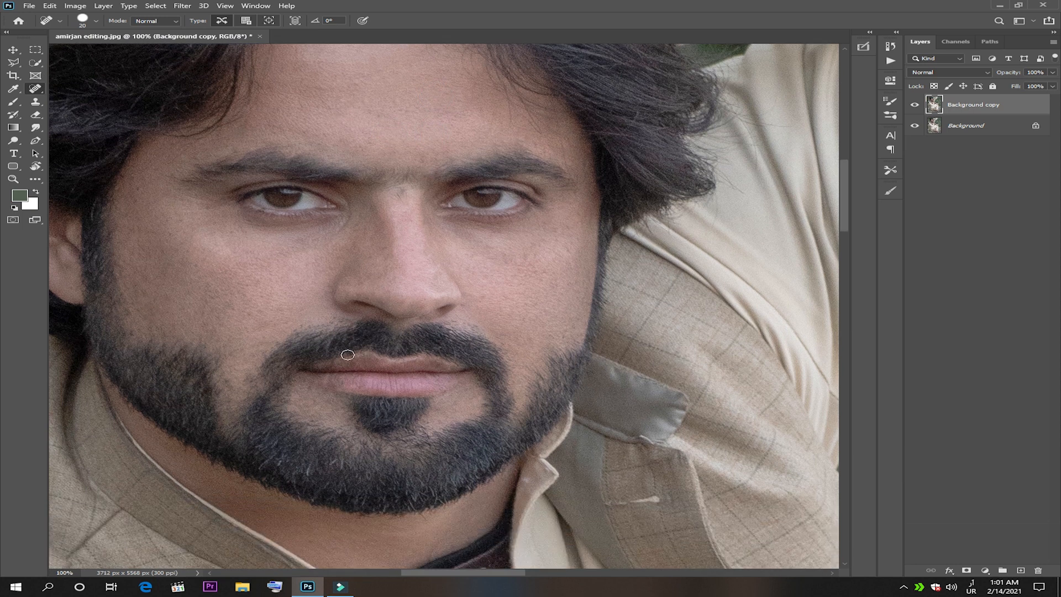
scroll(331, 264, up, 3)
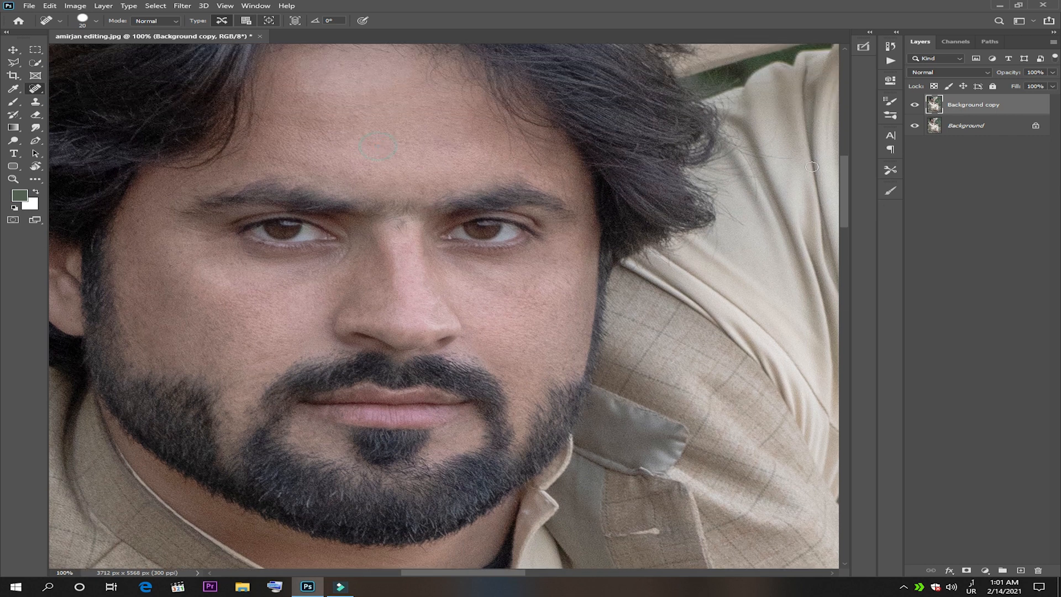
- Compare the retouched skin with the original by toggling the visibility of the Background copy layer
click(915, 105)
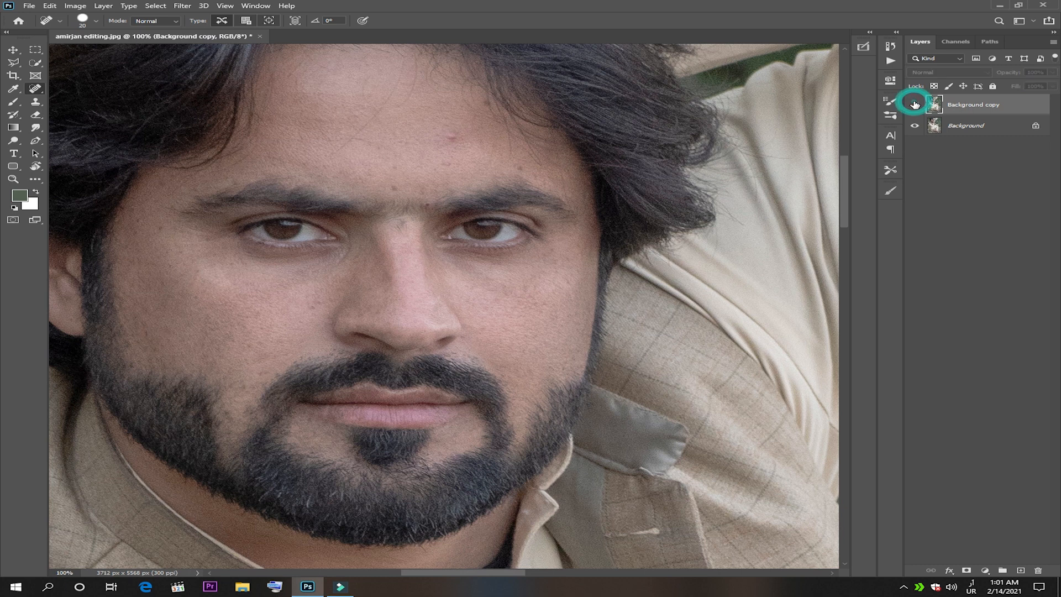
click(915, 104)
click(915, 104)
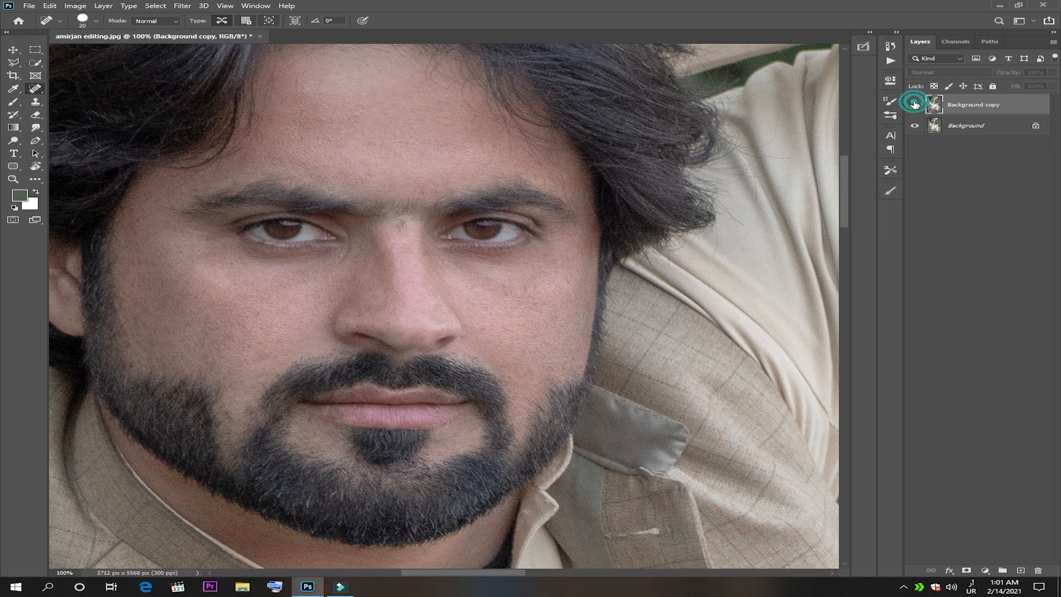
click(915, 105)
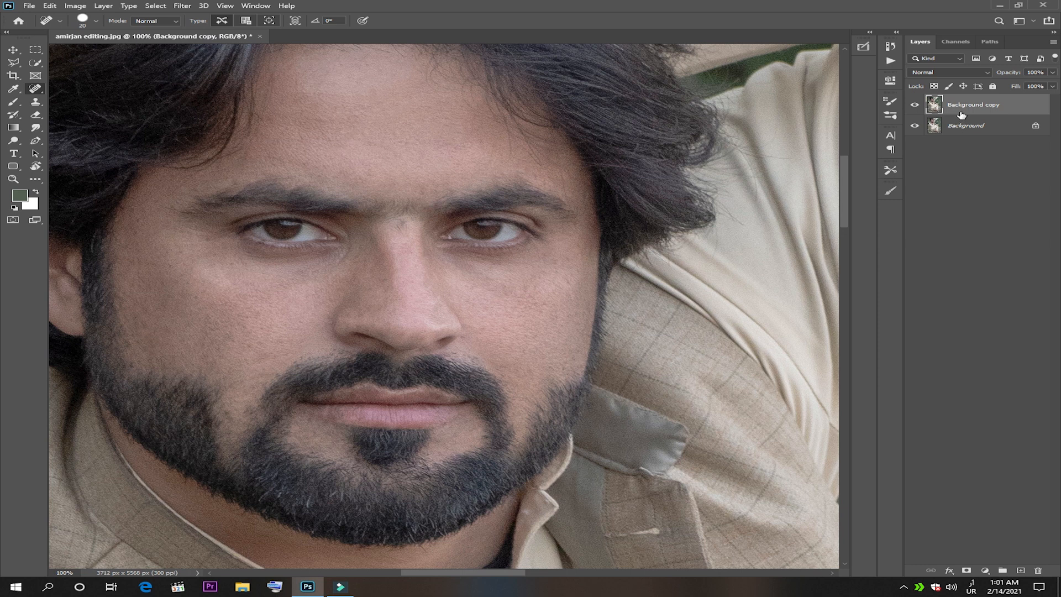
- Stamp all visible layers into a new merged layer at the top of the stack
key(ctrl+shift+alt+e)
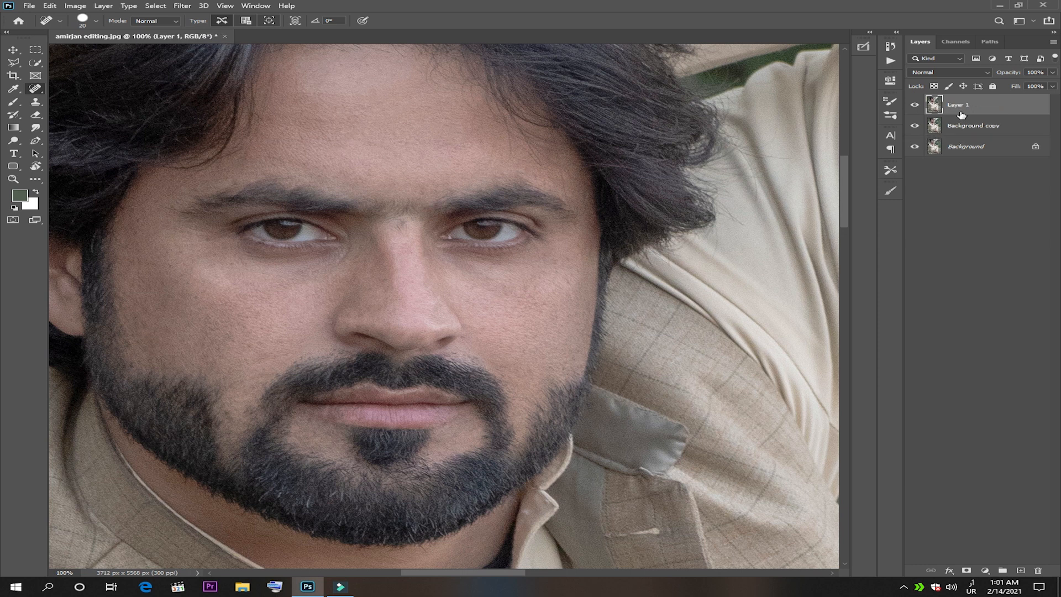
scroll(456, 184, up, 3)
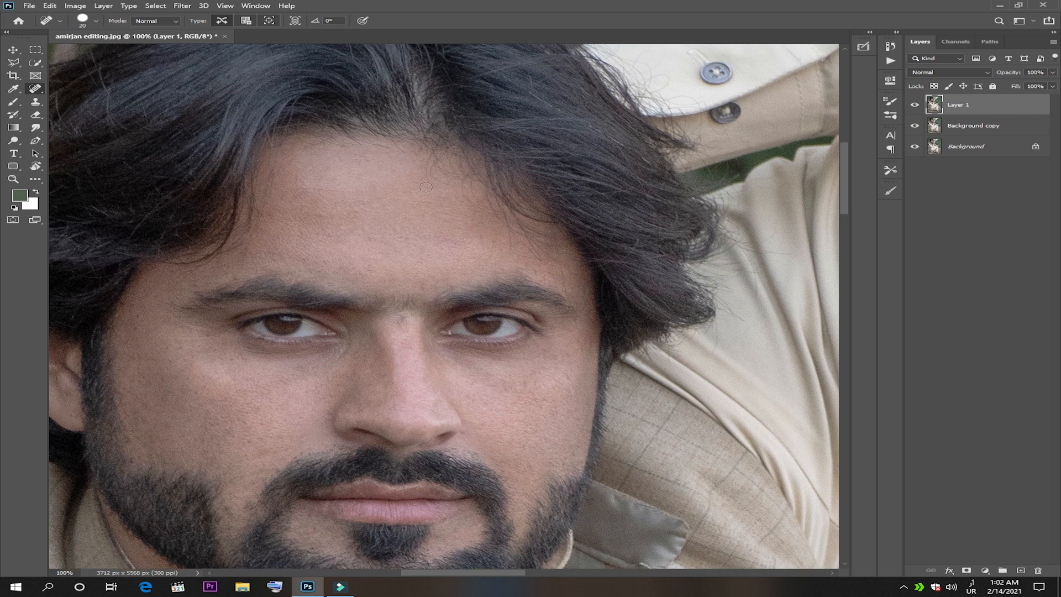
drag(413, 209, 555, 182)
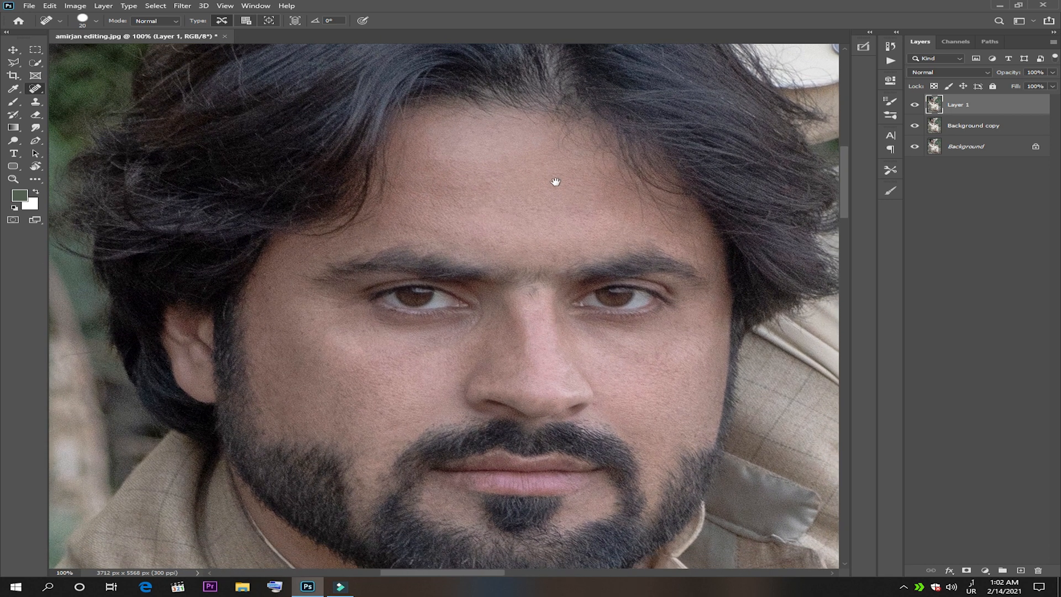
- Add an Exposure adjustment layer above the merged layer and raise its offset to +0.0208
click(13, 102)
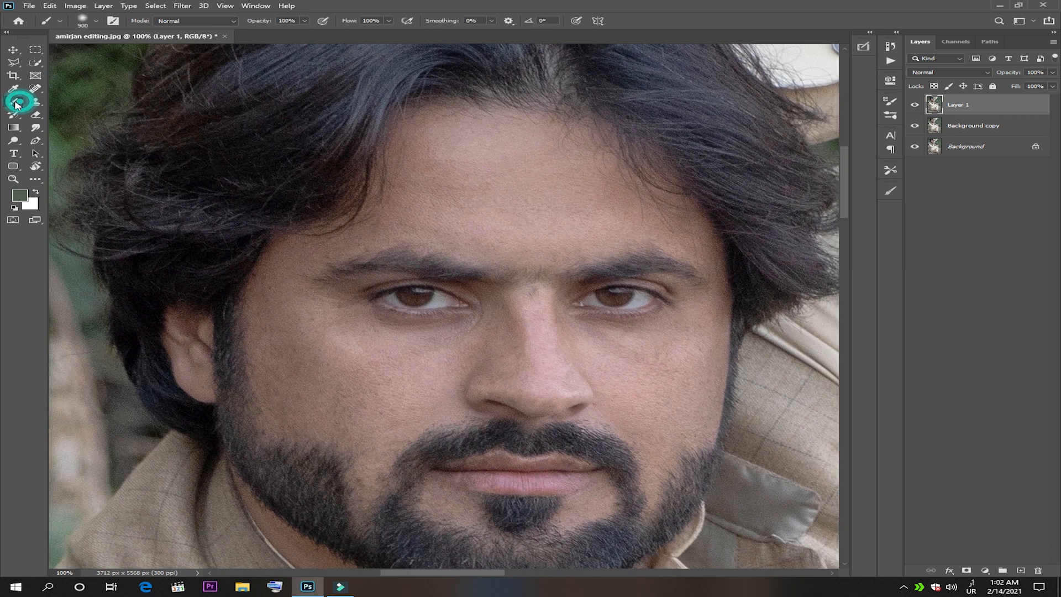
click(984, 570)
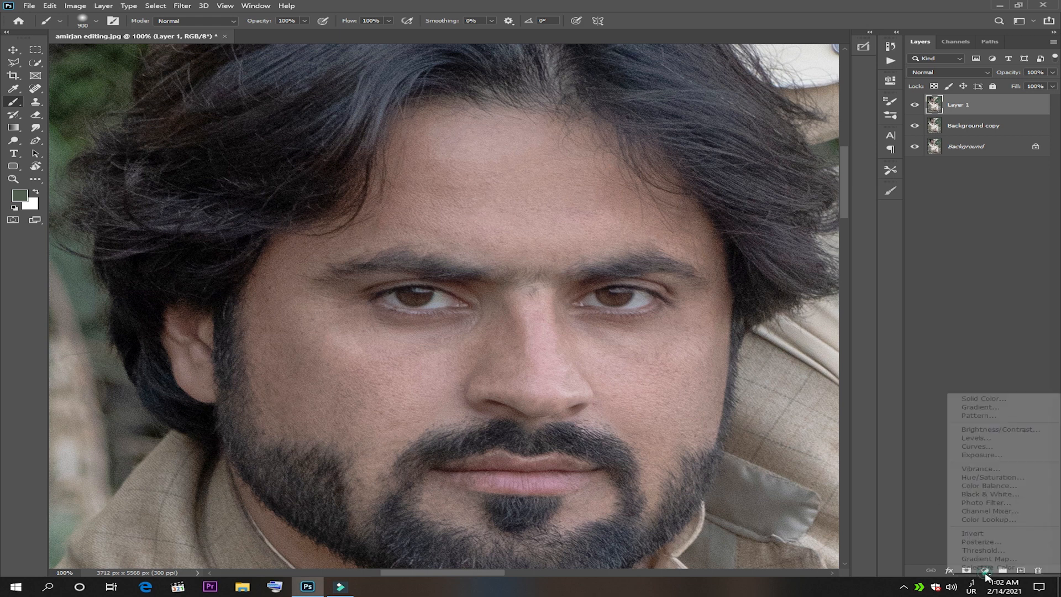
click(983, 455)
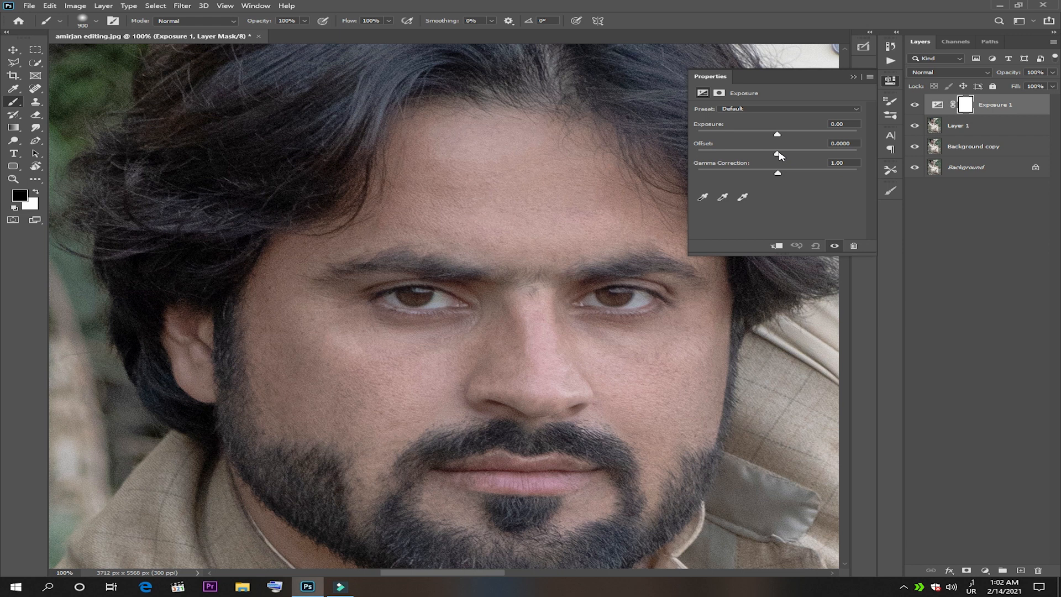
click(779, 155)
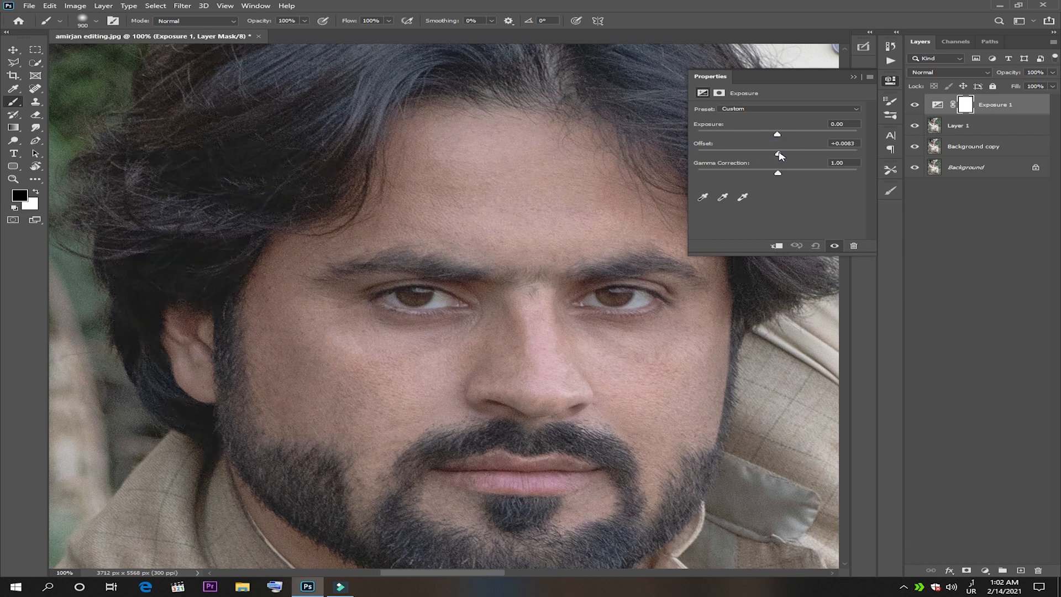
drag(781, 157, 784, 158)
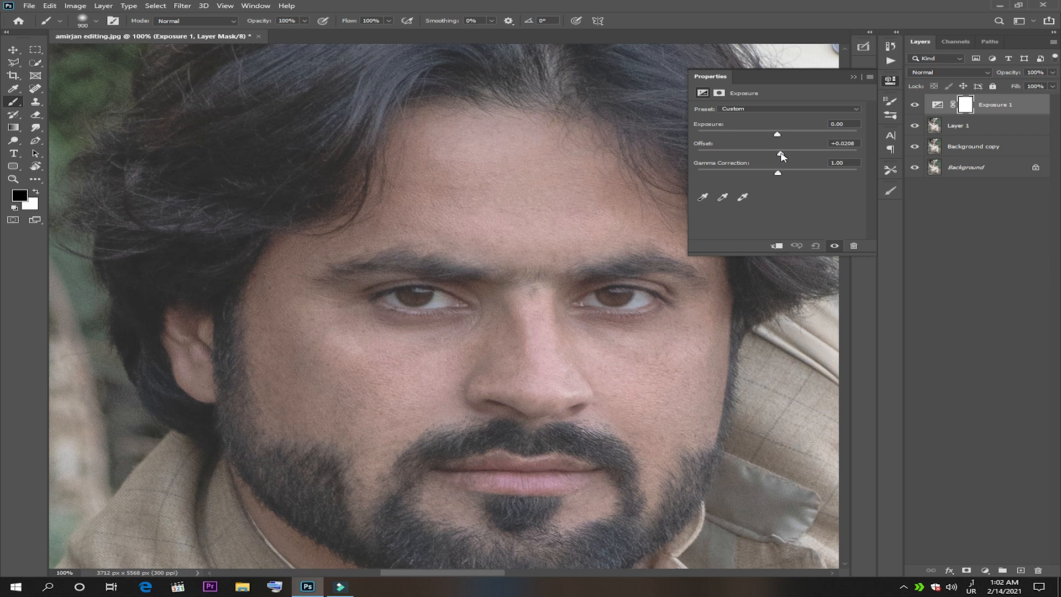
- Set the Exposure adjustment's gamma correction to 1.17 and its offset to +0.0167
drag(779, 174, 771, 176)
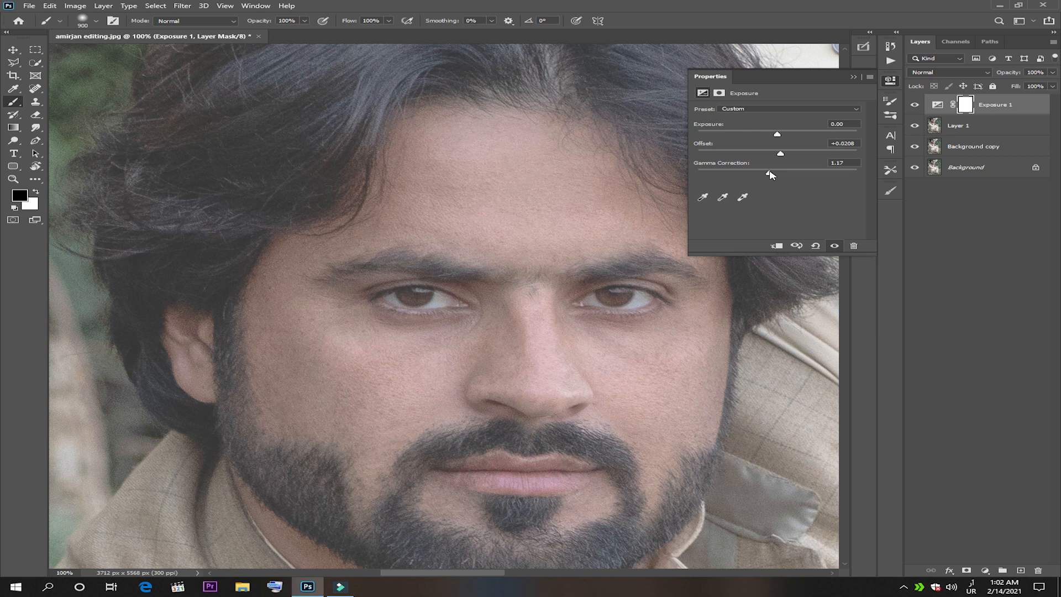
drag(780, 157, 777, 158)
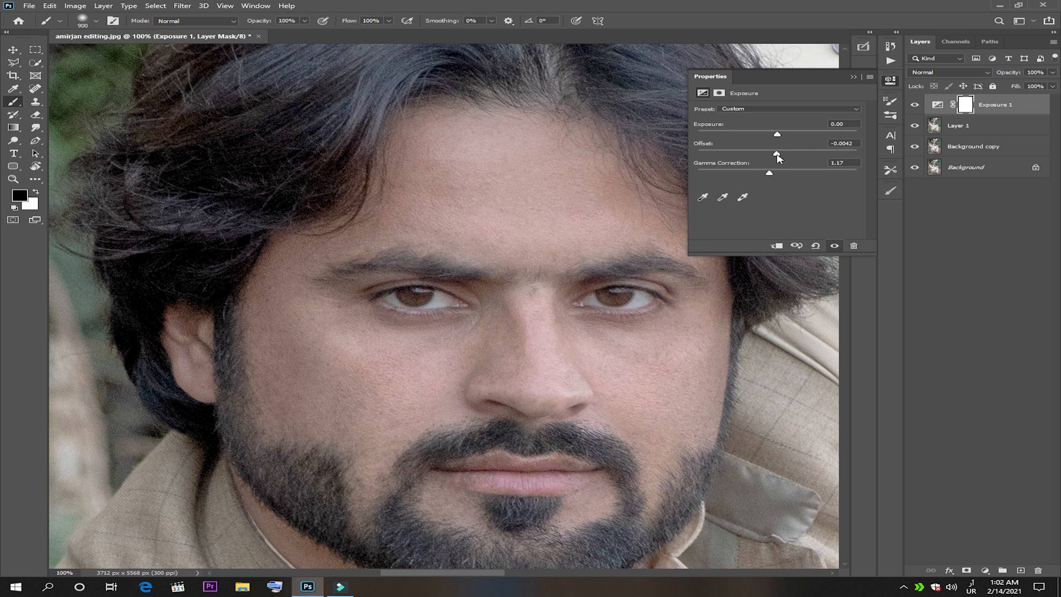
drag(780, 158, 781, 159)
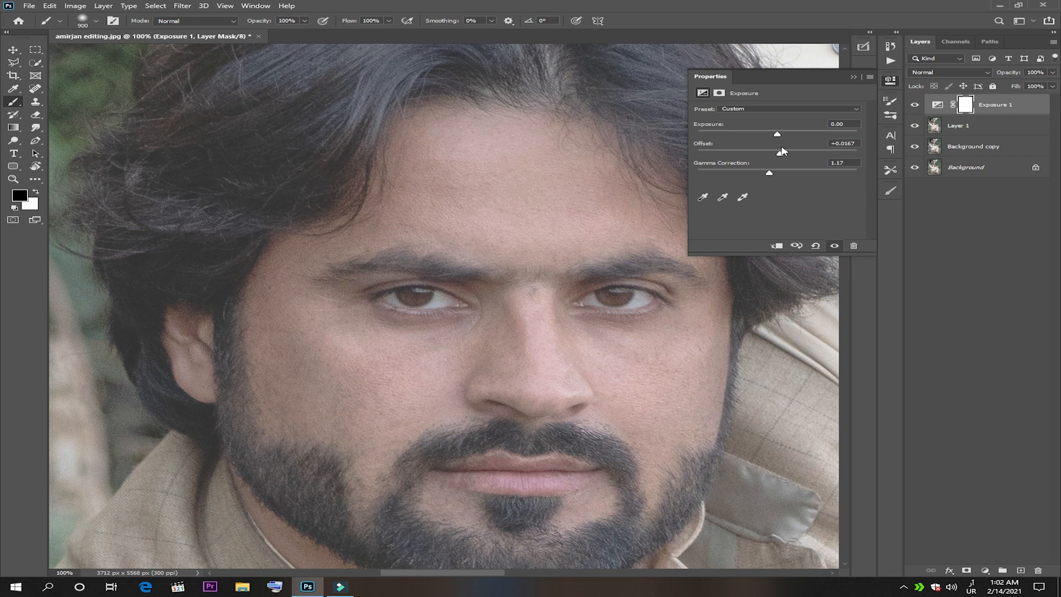
click(854, 77)
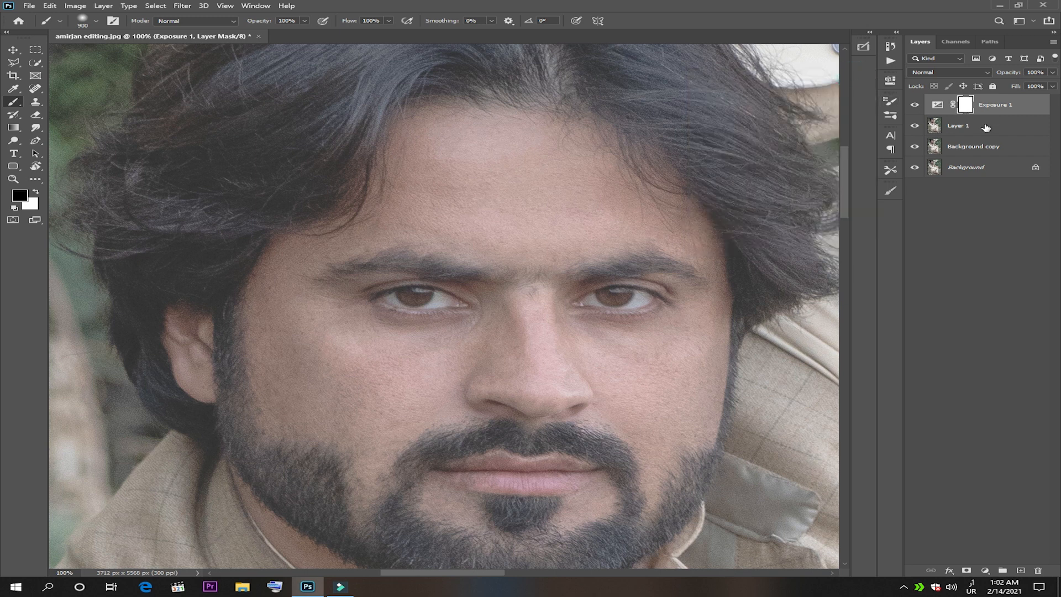
- Invert the Exposure layer's mask to black and prepare a soft 62 px brush with white as the foreground colour
key(ctrl+i)
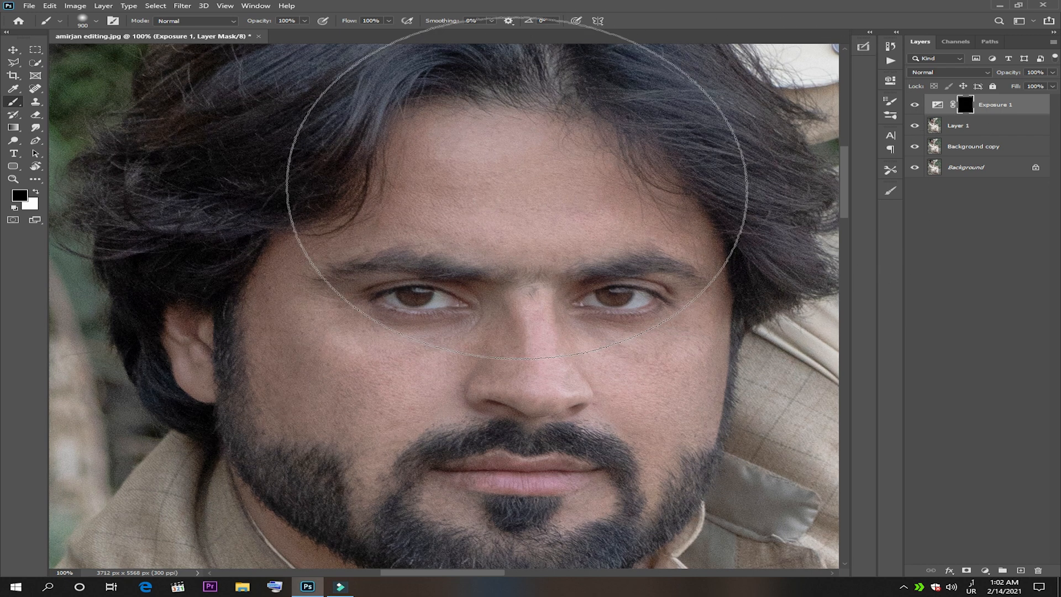
key([)
scroll(443, 257, up, 1)
key(bracketleft)
key(bracketleft)
key(bracketleft)
key(bracketleft)
key(bracketleft)
key(bracketleft)
key(bracketleft)
key(bracketleft)
key(bracketleft)
key(bracketleft)
key(bracketleft)
key(bracketleft)
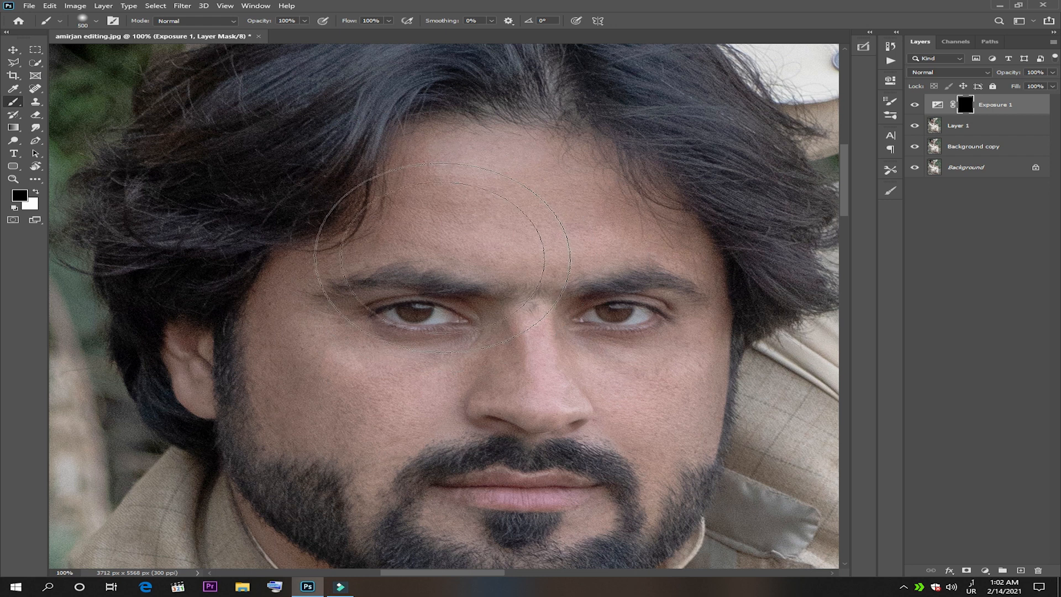
right_click(525, 187)
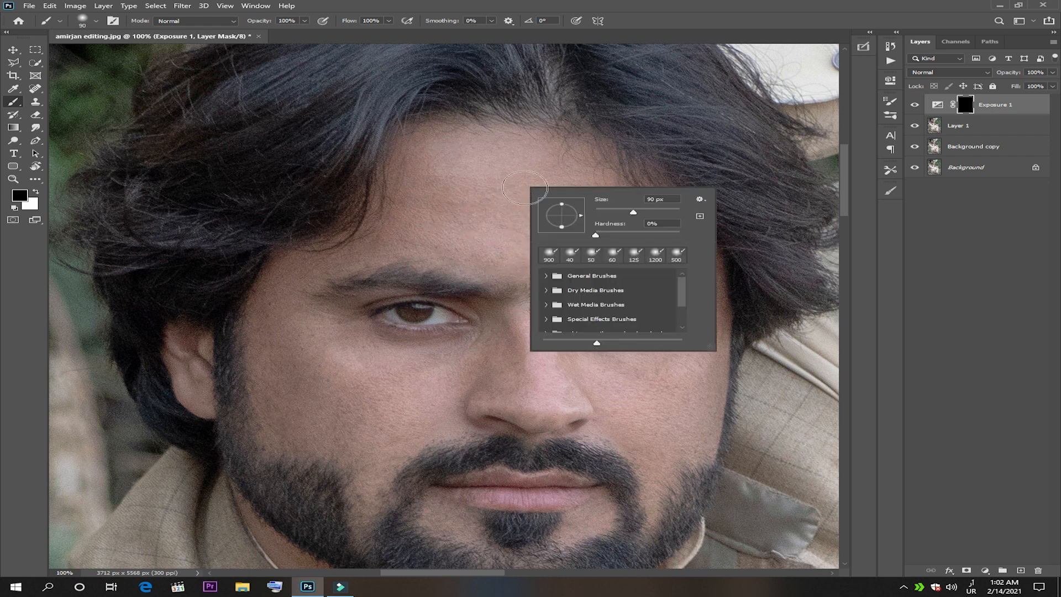
click(622, 212)
click(37, 191)
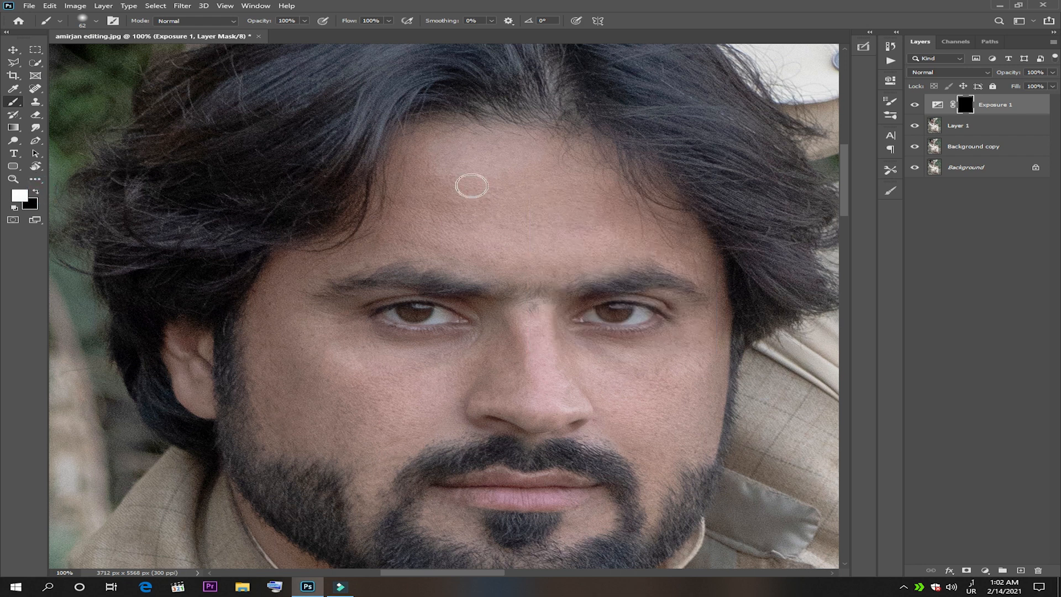
- Paint white over the forehead on the Exposure mask, enlarging the soft brush to 200 px, to brighten the skin there
key(bracketright)
key(bracketright)
key(bracketright)
key(bracketright)
mouse_move(378, 222)
mouse_down()
mouse_move(416, 133)
mouse_move(535, 135)
mouse_move(606, 157)
mouse_move(701, 257)
mouse_move(434, 251)
mouse_move(398, 241)
mouse_move(387, 212)
mouse_up()
key(bracketright)
key(bracketright)
key(bracketright)
key(bracketright)
mouse_move(451, 160)
mouse_down()
mouse_move(438, 179)
mouse_move(435, 157)
mouse_move(425, 215)
mouse_move(465, 226)
mouse_move(636, 226)
mouse_move(582, 167)
mouse_move(488, 199)
mouse_move(480, 163)
mouse_move(642, 214)
mouse_up()
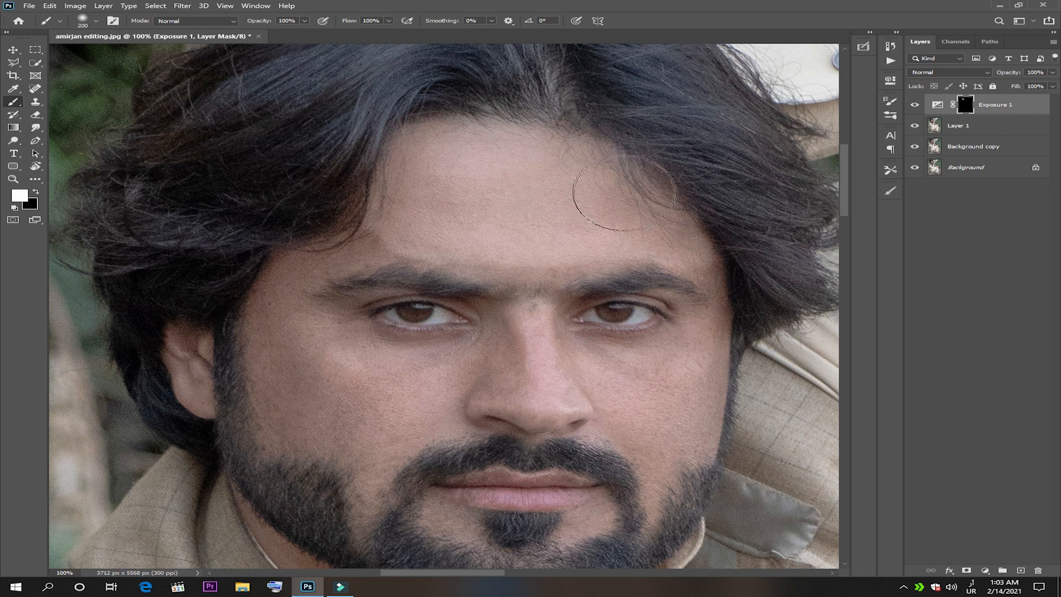
- Paint white on the Exposure mask over the image-left temple and cheek, using a smaller brush for the temple and a larger one for the cheek
key(bracketleft)
key(bracketleft)
key(bracketleft)
mouse_move(331, 251)
mouse_down()
mouse_move(284, 253)
mouse_move(282, 320)
mouse_up()
key(bracketright)
key(bracketright)
key(bracketright)
key(bracketright)
mouse_move(399, 393)
mouse_down()
mouse_move(316, 356)
mouse_move(317, 379)
mouse_up()
- Brighten the nose and image-right cheek on the mask with a 150 px brush, refining the cheek's beard edge at 60 px
key(bracketleft)
key(bracketleft)
key(bracketleft)
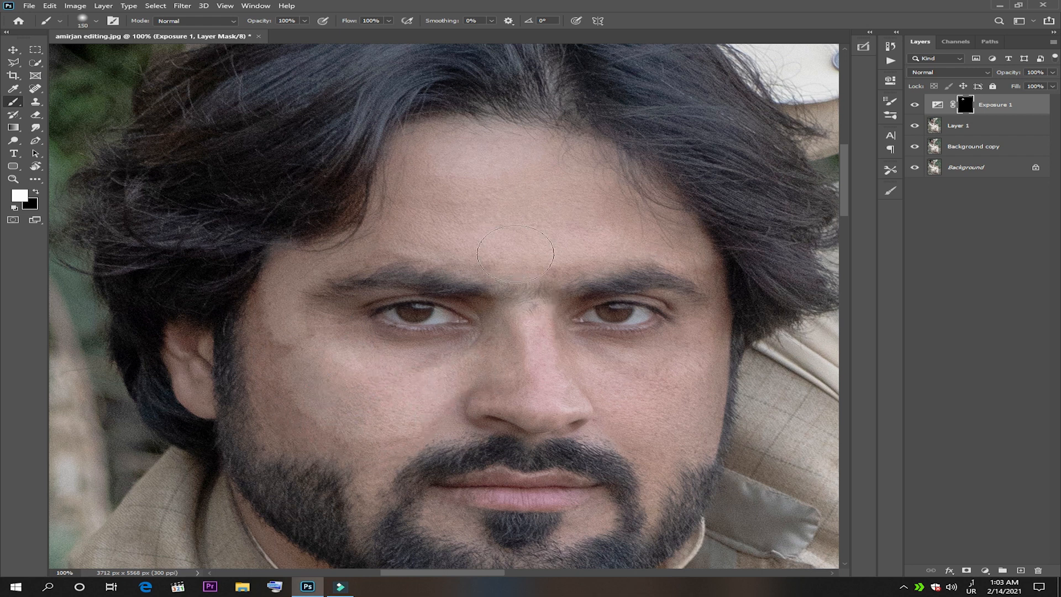
mouse_move(529, 308)
mouse_down()
mouse_move(524, 393)
mouse_move(487, 402)
mouse_move(526, 417)
mouse_move(635, 355)
mouse_move(680, 362)
mouse_move(681, 439)
mouse_up()
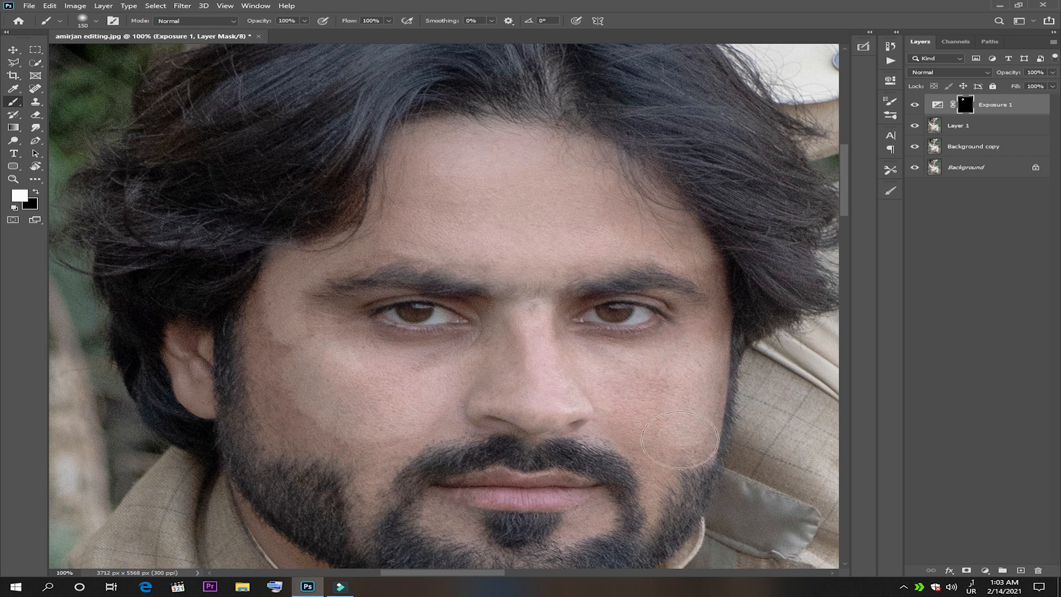
key(bracketleft)
key(bracketleft)
key(bracketleft)
key(bracketleft)
key(bracketleft)
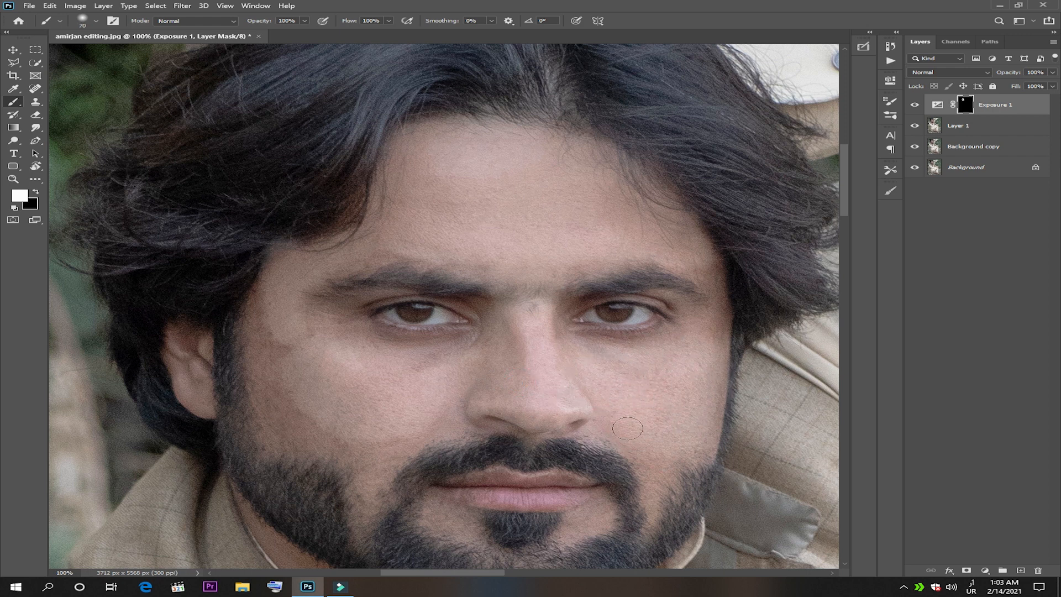
mouse_move(633, 448)
mouse_down()
mouse_move(649, 470)
mouse_move(651, 527)
mouse_move(676, 461)
mouse_move(702, 452)
mouse_up()
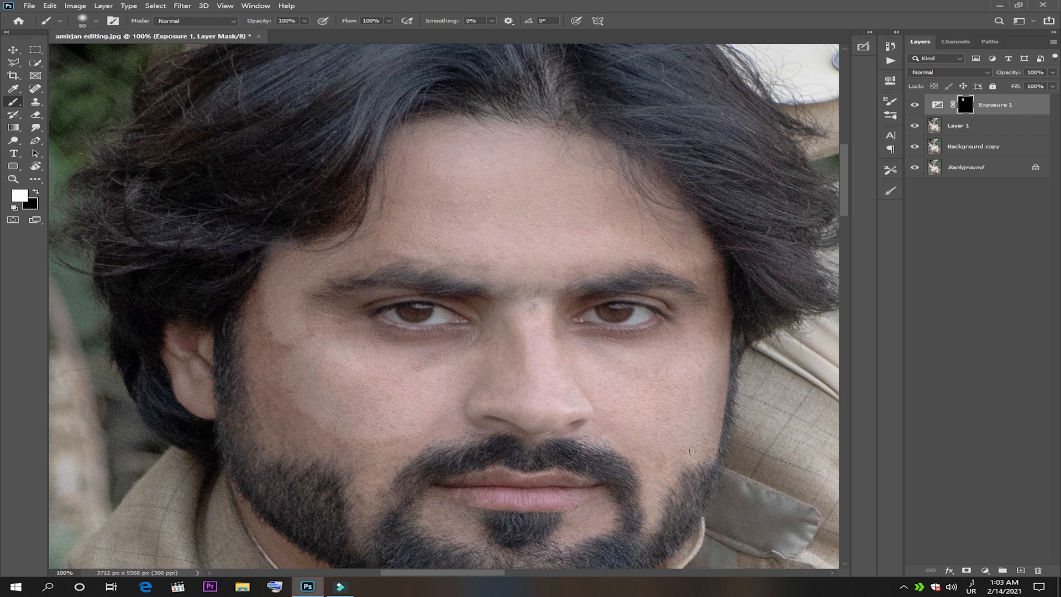
- Paint white over the image-left cheek along the moustache and beard edge, and beside the outer eye corner with an 80 px brush
mouse_move(426, 443)
mouse_down()
mouse_move(400, 440)
mouse_move(423, 439)
mouse_move(396, 456)
mouse_move(364, 522)
mouse_move(383, 491)
mouse_move(375, 509)
mouse_move(356, 505)
mouse_move(356, 467)
mouse_move(407, 438)
mouse_up()
mouse_move(329, 453)
mouse_down()
mouse_move(267, 438)
mouse_move(260, 424)
mouse_move(259, 284)
mouse_move(284, 402)
mouse_move(289, 334)
mouse_move(308, 332)
mouse_move(273, 411)
mouse_move(281, 428)
mouse_move(359, 445)
mouse_move(301, 420)
mouse_up()
key(bracketright)
key(bracketright)
drag(321, 310, 348, 325)
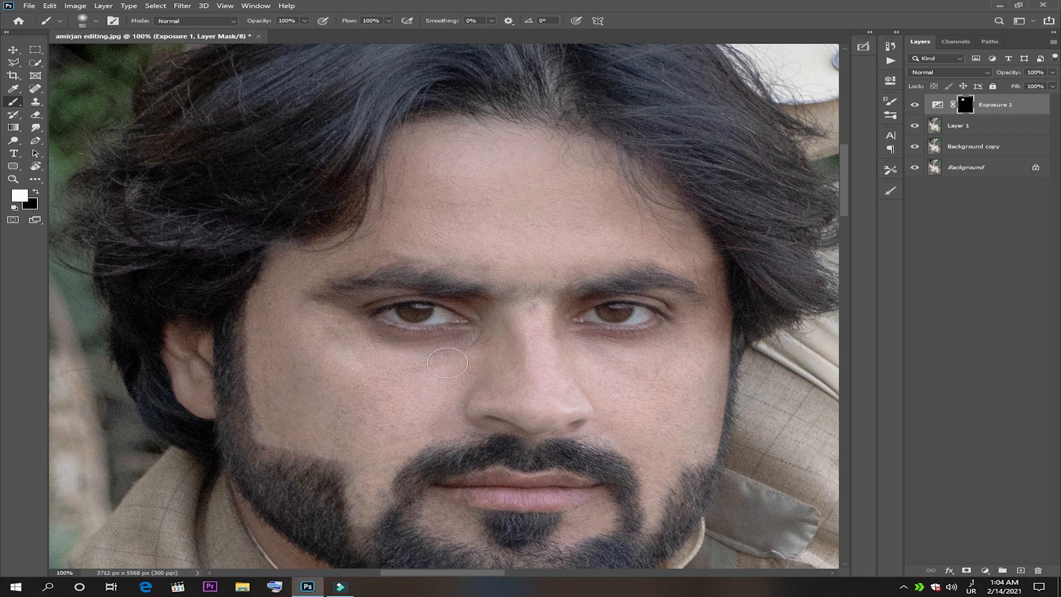
- Set the brush opacity to 80% and brighten the skin beneath and above the image-left eye, reducing the brush to 50 px for the eyelid
key(8)
drag(469, 344, 345, 328)
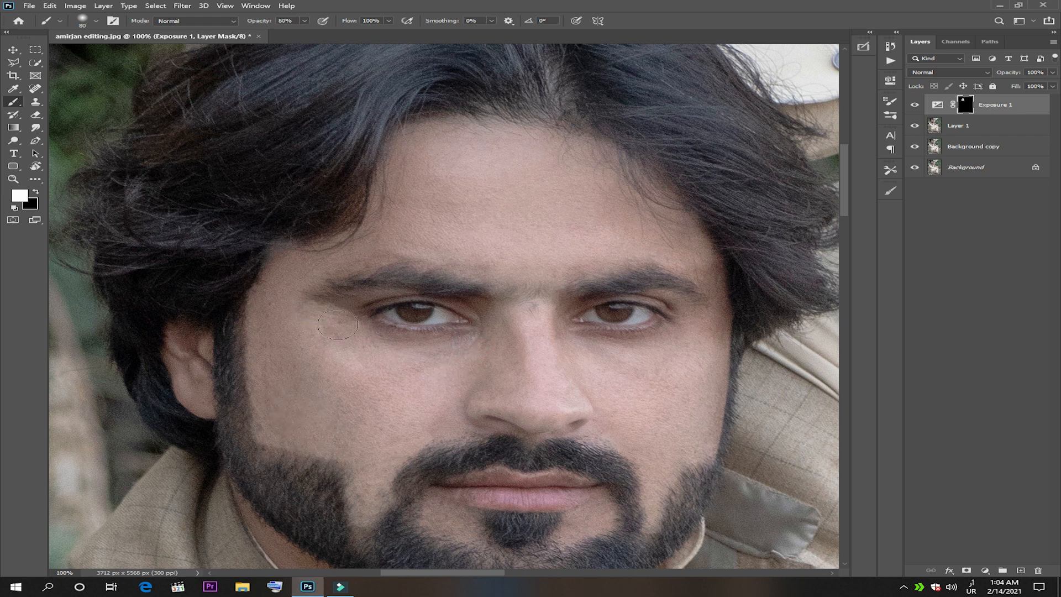
key(bracketleft)
key(bracketleft)
key(bracketleft)
mouse_move(377, 294)
mouse_down()
mouse_move(441, 296)
mouse_move(474, 339)
mouse_up()
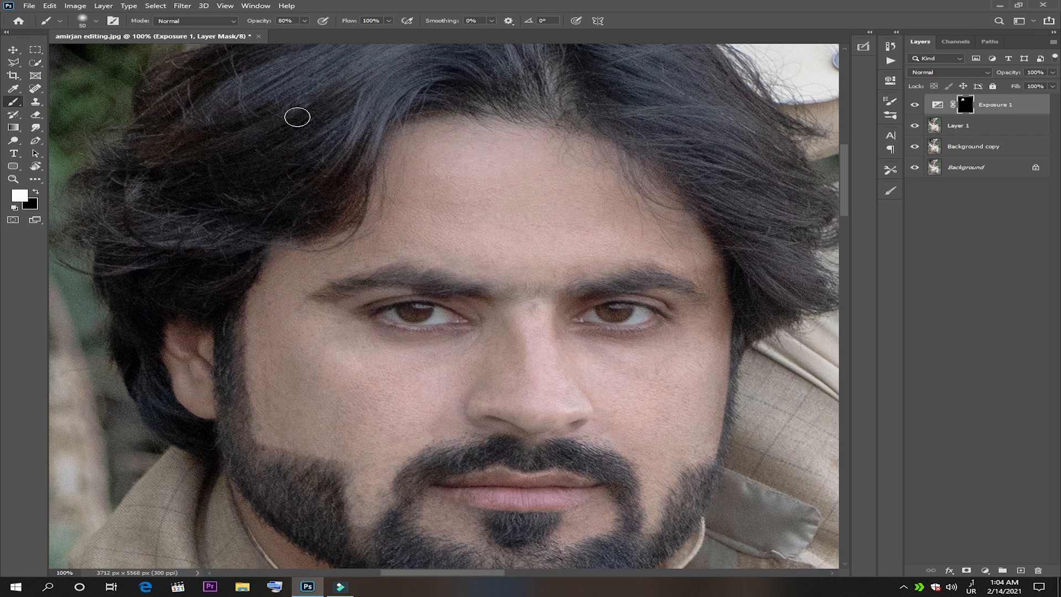
- Set the brush opacity to 47% and its size to 30 px, and brighten the skin between the eyes and eyebrows
click(304, 20)
drag(307, 32, 283, 32)
click(307, 305)
click(493, 301)
key([)
key([)
drag(397, 299, 353, 314)
drag(704, 297, 694, 285)
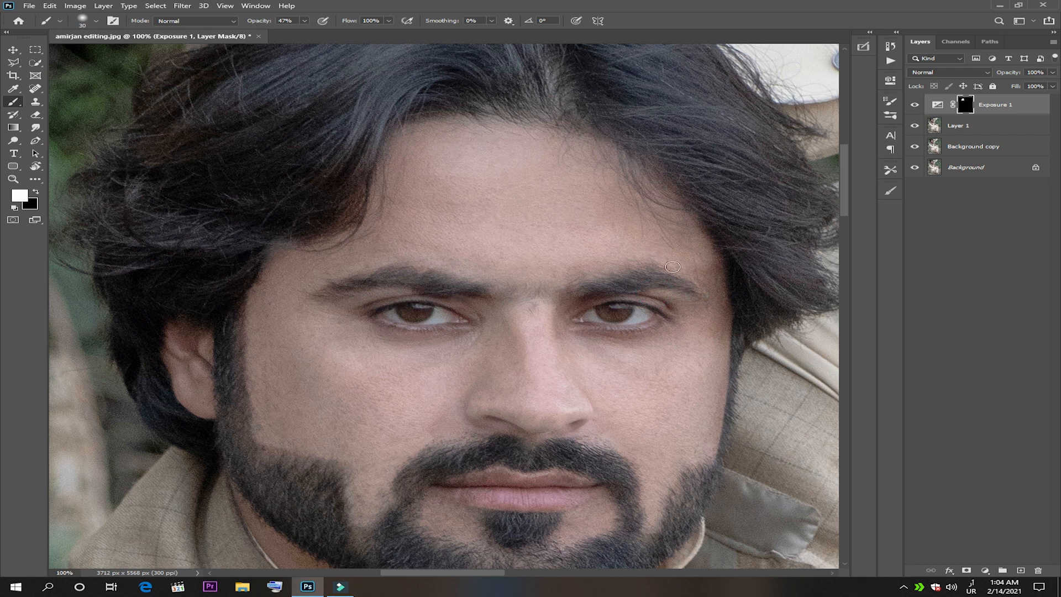
- Brighten the inner corner, under-eye skin and outer cheek around the image-right eye at 80% opacity, and restore the brush opacity to 100%
drag(568, 314, 581, 304)
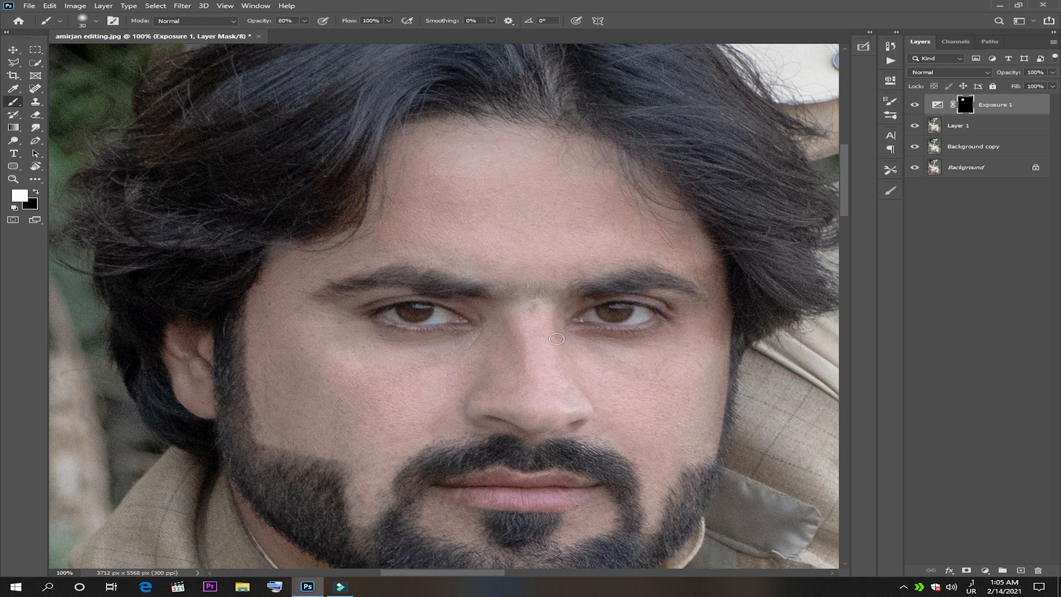
mouse_move(622, 334)
mouse_down()
mouse_move(675, 328)
mouse_move(667, 333)
mouse_up()
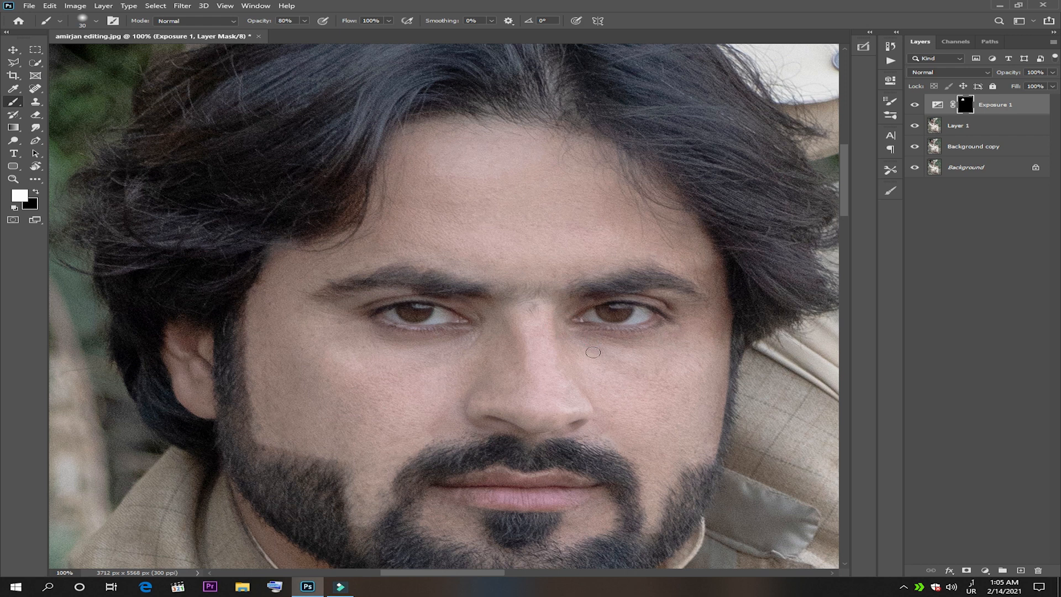
mouse_move(640, 297)
mouse_down()
mouse_move(676, 303)
mouse_move(715, 276)
mouse_move(713, 443)
mouse_up()
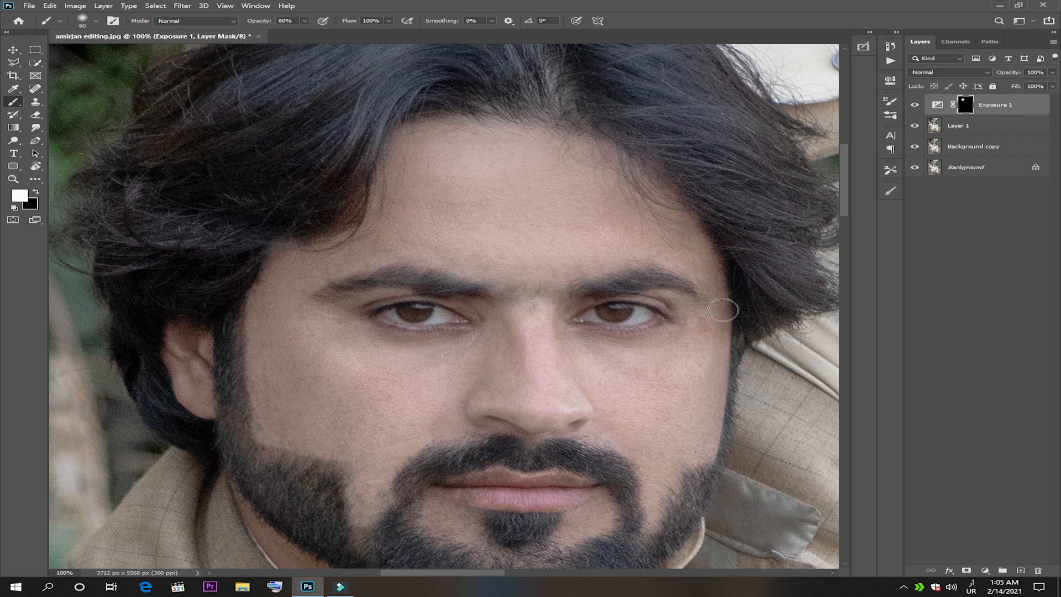
key(0)
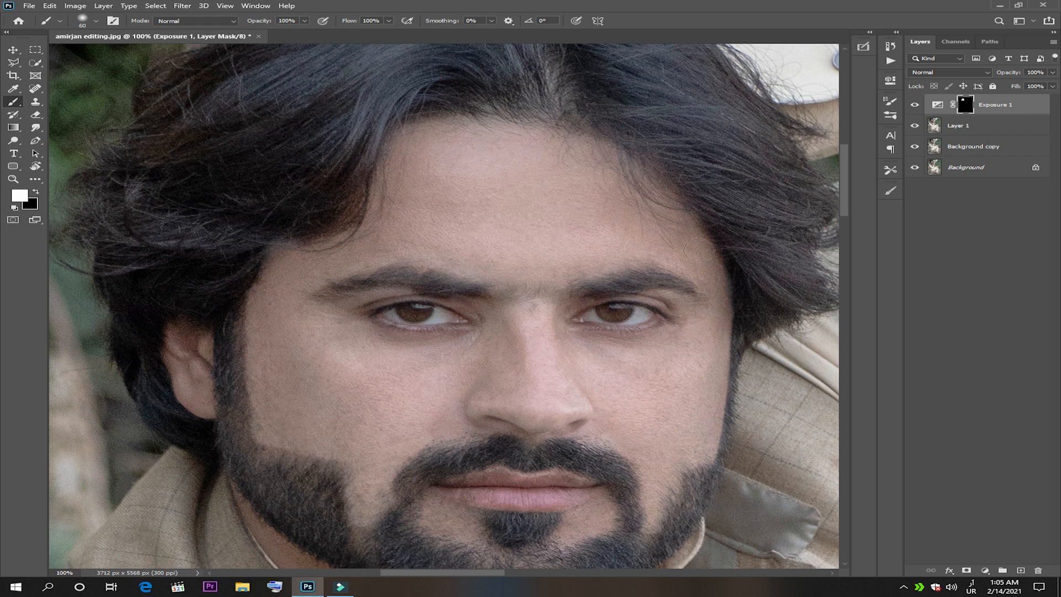
- Set the brush opacity to 90% and paint white over the bare chin patches on both sides below the lips
scroll(270, 345, down, 2)
key(4)
key(9)
mouse_move(437, 444)
mouse_down()
mouse_move(474, 467)
mouse_move(481, 489)
mouse_up()
mouse_move(568, 467)
mouse_down()
mouse_move(602, 449)
mouse_move(566, 481)
mouse_move(604, 457)
mouse_up()
scroll(466, 489, down, 1)
- Lower the brush opacity to 50% and paint white over the lips on the Exposure mask
key(5)
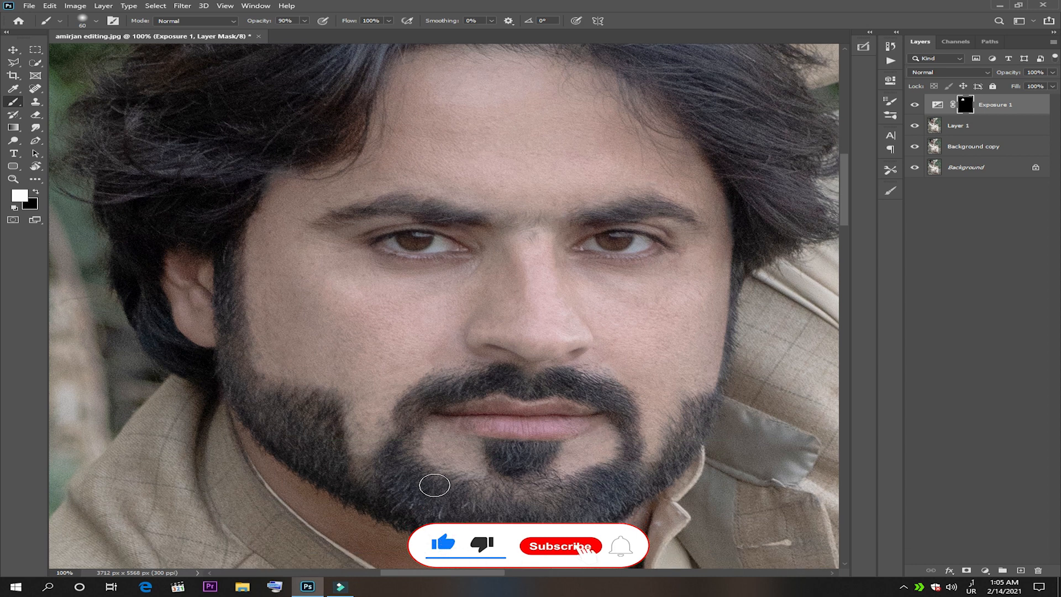
click(449, 417)
mouse_move(449, 417)
mouse_down()
mouse_move(569, 410)
mouse_move(480, 428)
mouse_move(464, 416)
mouse_move(567, 441)
mouse_up()
scroll(438, 413, down, 6)
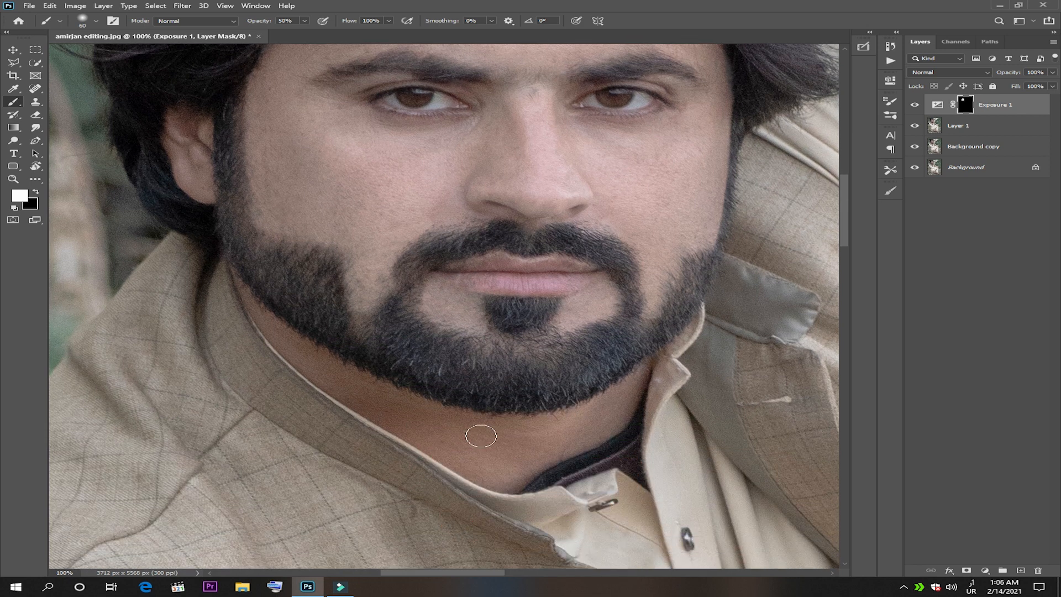
- Restore the brush opacity to 100%, enlarge the brush and paint white over the neck below the beard
scroll(481, 436, down, 1)
key(0)
key(bracketright)
key(bracketright)
key(bracketright)
key(bracketright)
key(bracketright)
key(bracketright)
mouse_move(463, 421)
mouse_down()
mouse_move(572, 416)
mouse_move(626, 378)
mouse_move(541, 436)
mouse_move(438, 421)
mouse_move(326, 362)
mouse_up()
- Reduce the brush to 25 px and brighten the narrow strip of neck along the collar edge
key(bracketleft)
key(bracketleft)
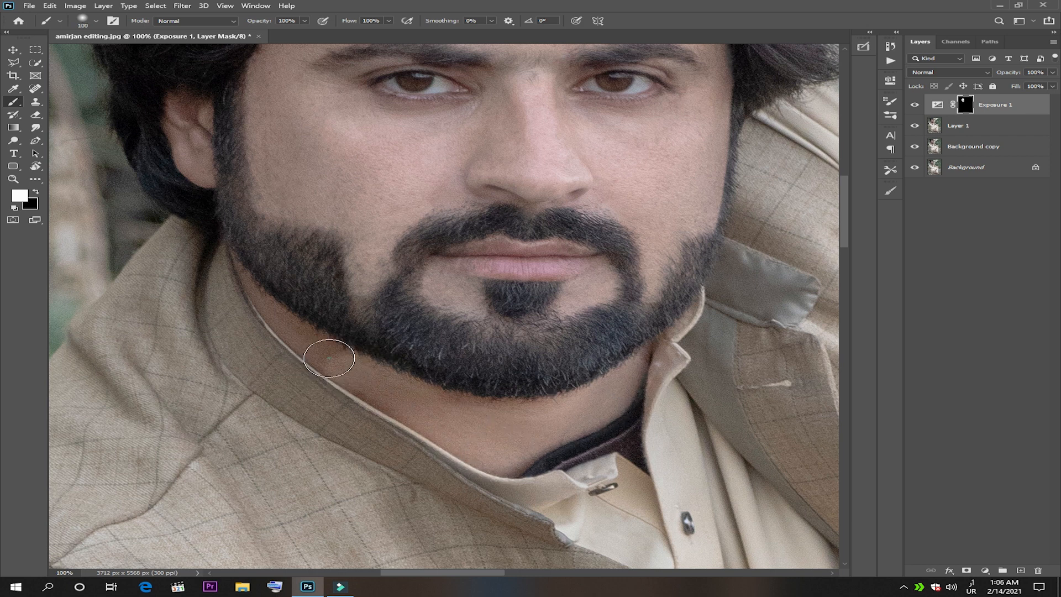
key(bracketleft)
key(bracketleft)
key(bracketleft)
key(bracketleft)
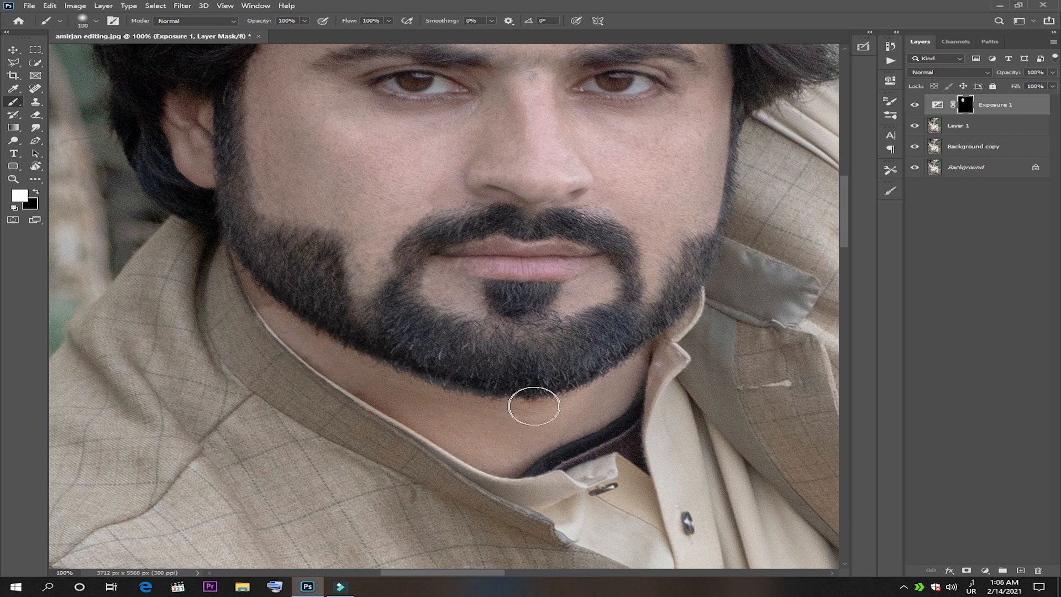
key(bracketleft)
key(bracketleft)
key(bracketleft)
key(bracketleft)
key(bracketleft)
key(bracketleft)
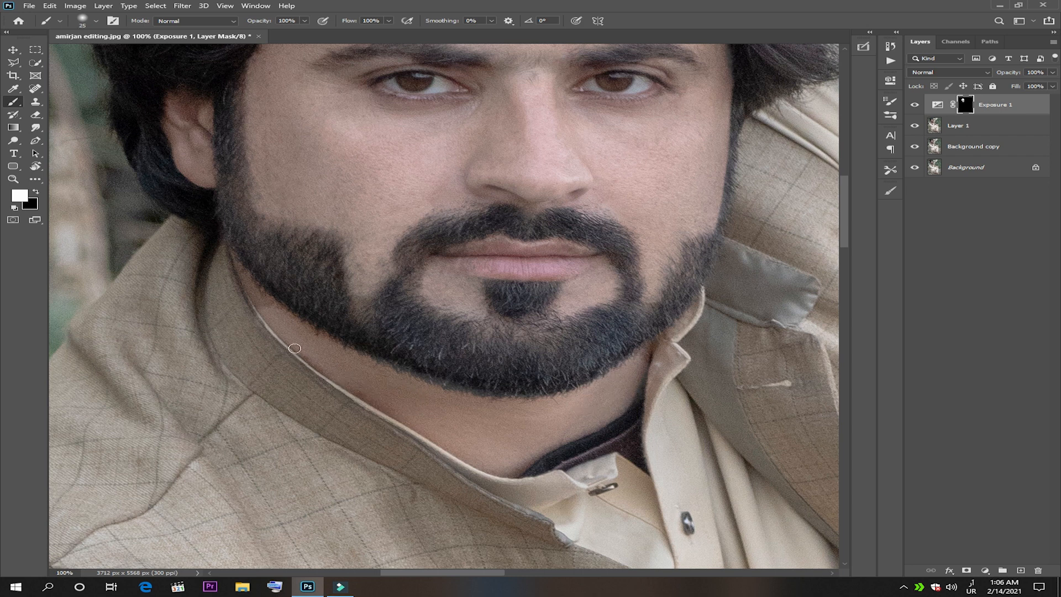
drag(335, 379, 401, 416)
- Paint white on the neck just under the beard with a 30 px brush, and paint black along the beard's lower edge
key(bracketright)
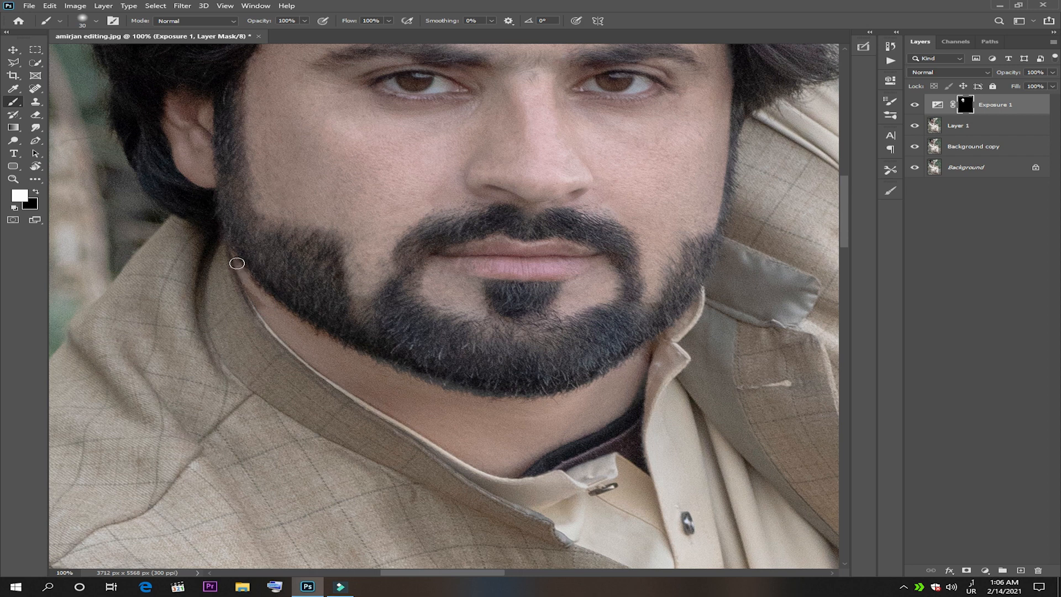
drag(258, 292, 378, 364)
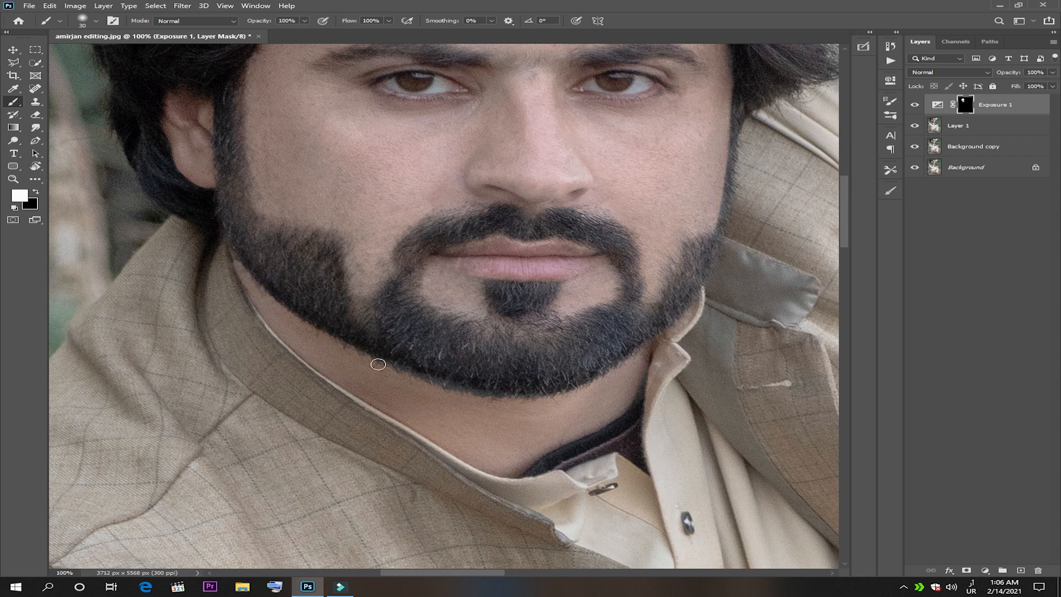
drag(639, 350, 599, 392)
click(37, 191)
mouse_move(336, 337)
mouse_down()
mouse_move(462, 388)
mouse_move(519, 393)
mouse_up()
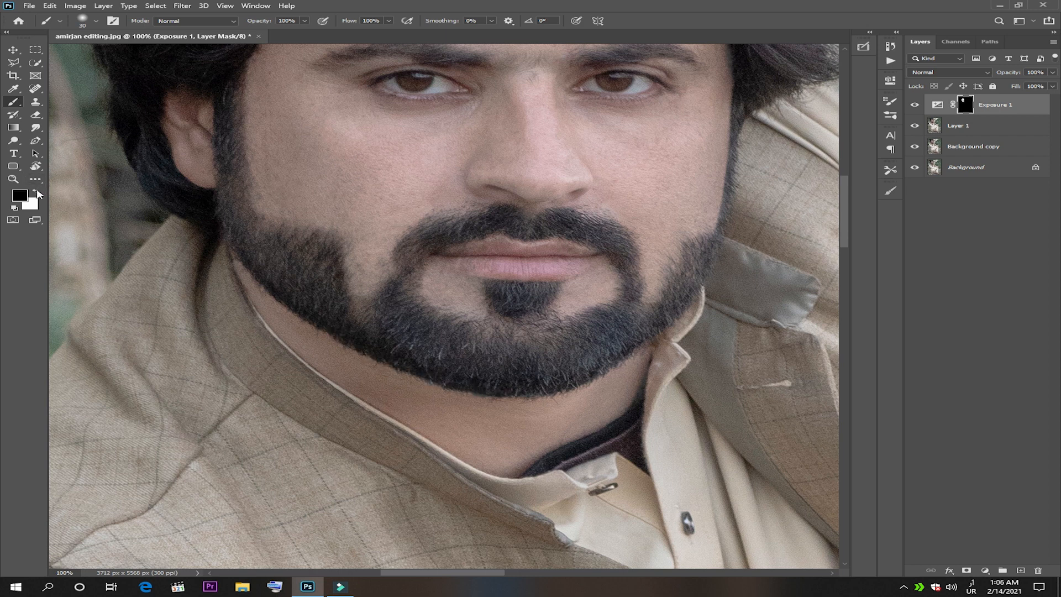
- Switch back to white at 50% opacity and brighten the skin gap between the image-left cheek beard and the moustache
click(36, 191)
key(5)
drag(354, 296, 374, 291)
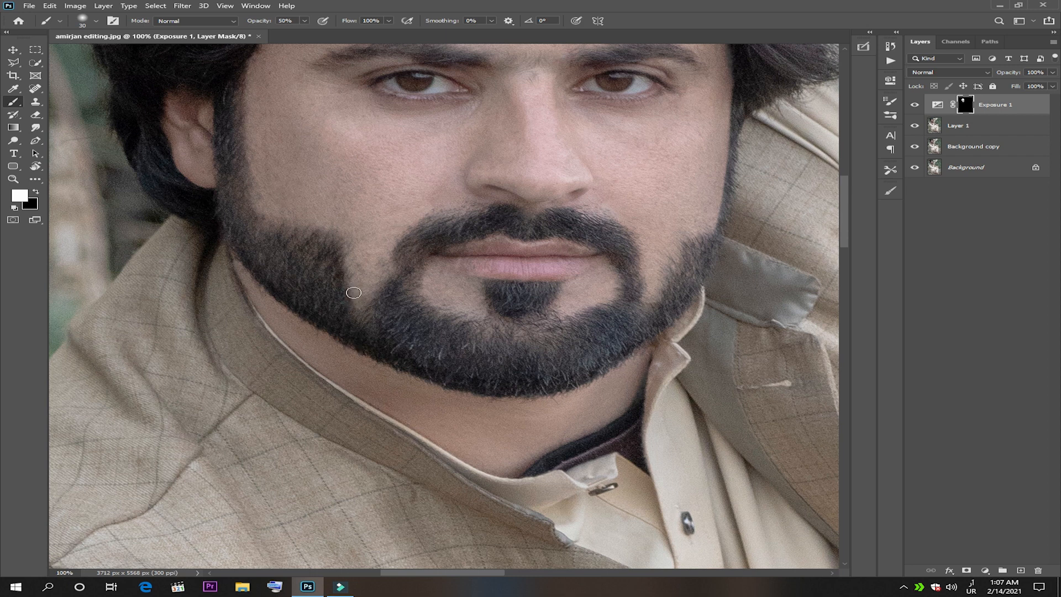
click(374, 386)
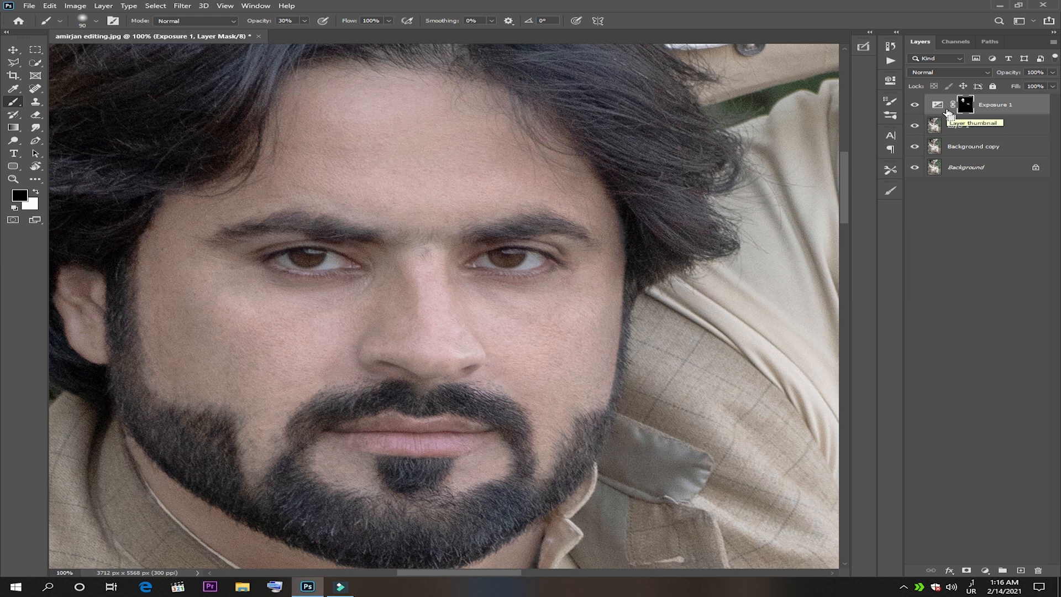
- Stamp the visible layers into a new layer and ready the Mixer Brush at 32% wet, 90% load, 50% mix and 23% flow
key(ctrl+minus)
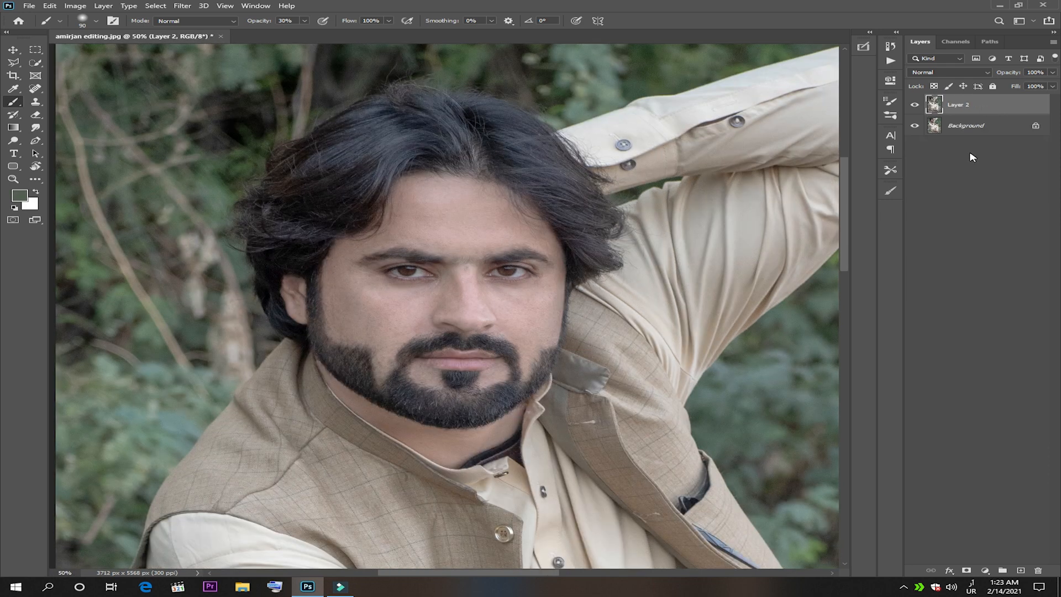
key(ctrl+shift+alt+e)
right_click(13, 101)
click(54, 132)
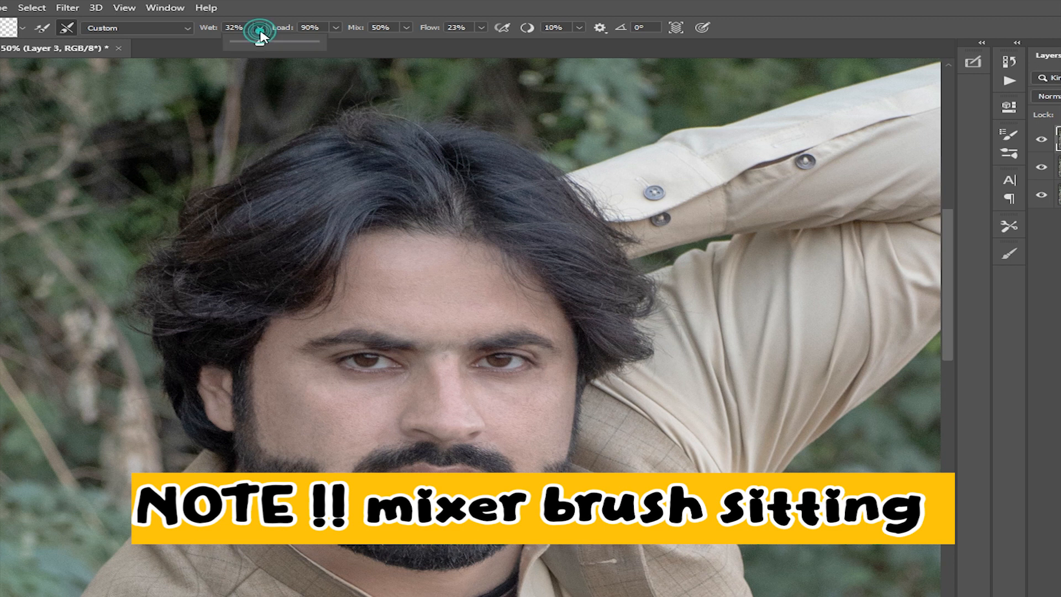
click(332, 28)
click(332, 28)
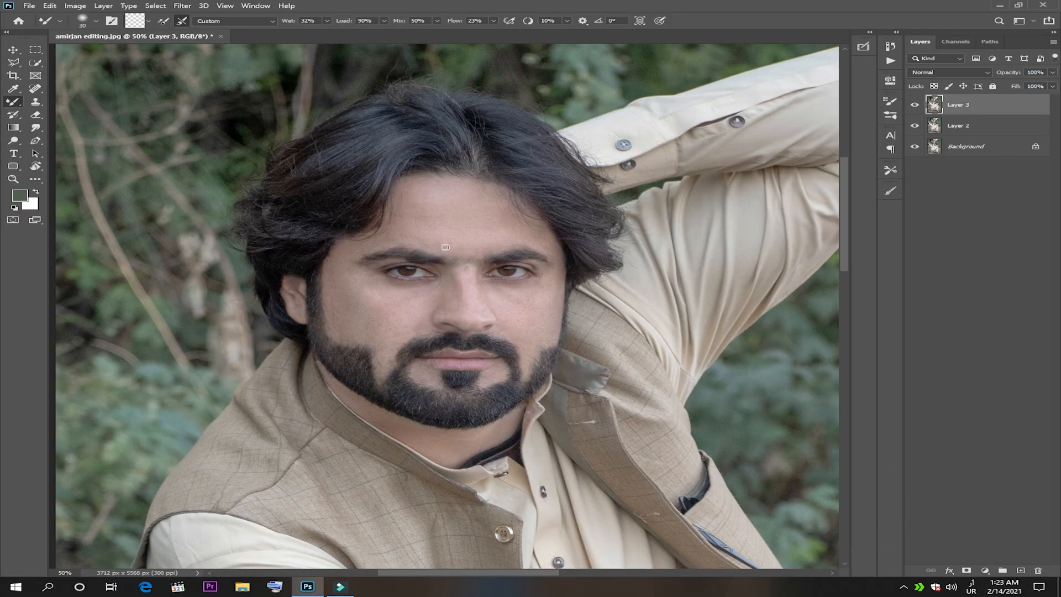
- Enlarge the Mixer Brush to 70 px and blend the skin of the image-left cheek below the eye and beside the nose
key(ctrl+plus)
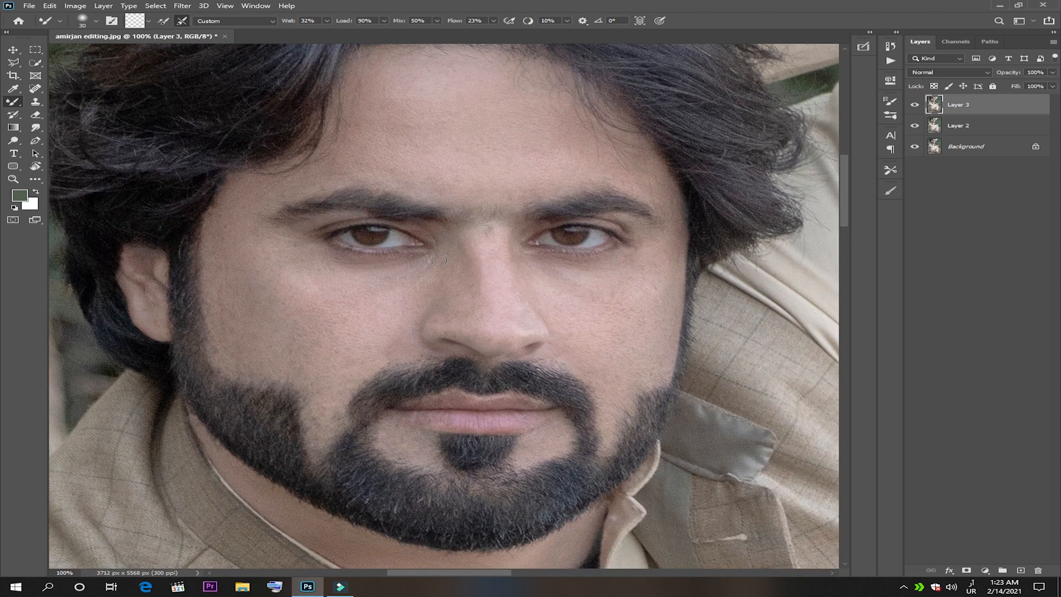
scroll(439, 260, up, 4)
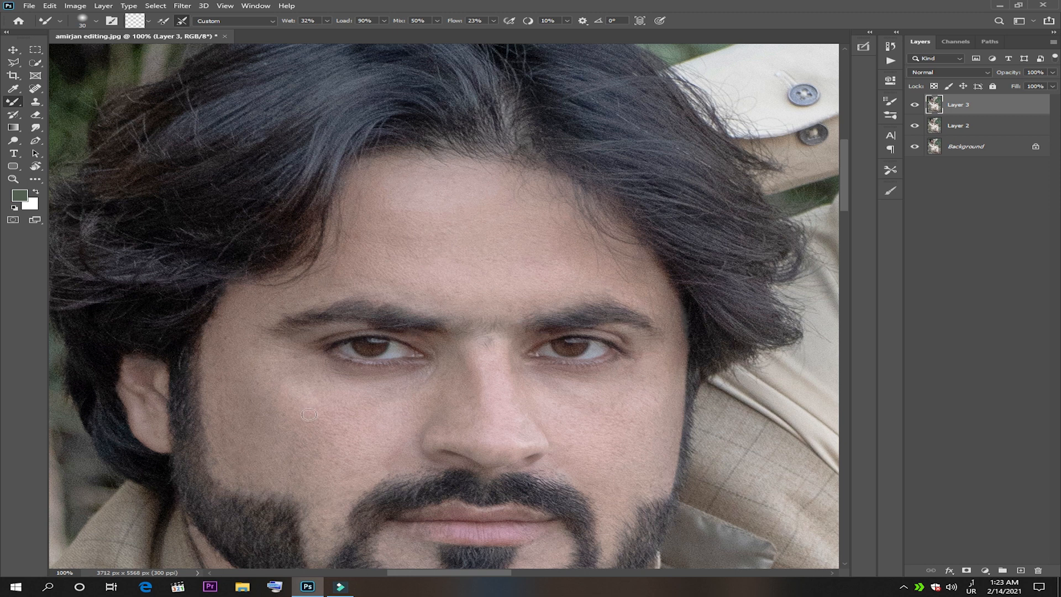
scroll(310, 414, up, 1)
key(bracketright)
key(bracketright)
key(bracketright)
key(bracketright)
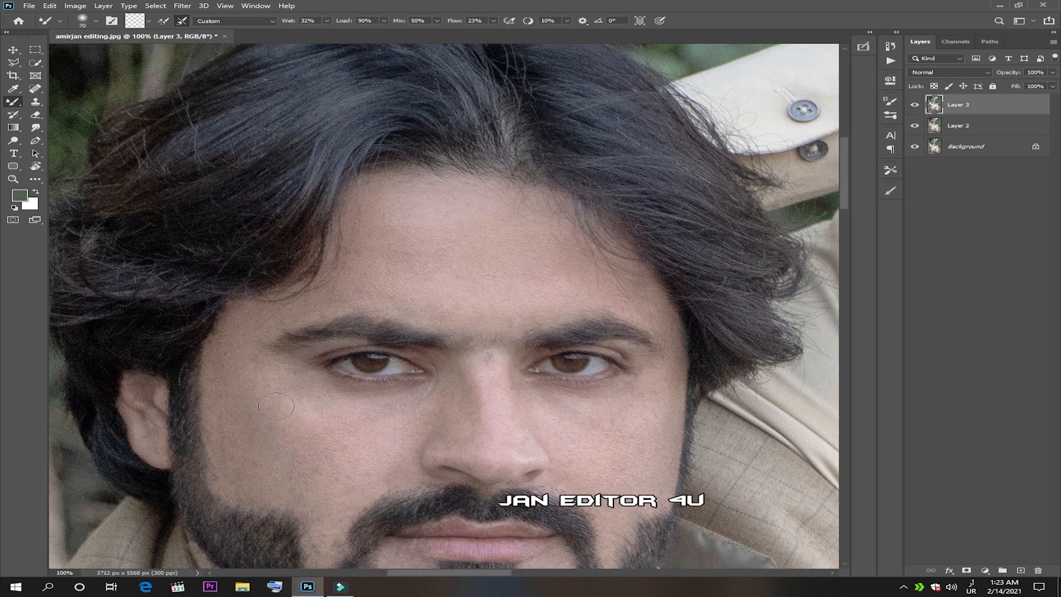
drag(278, 403, 304, 424)
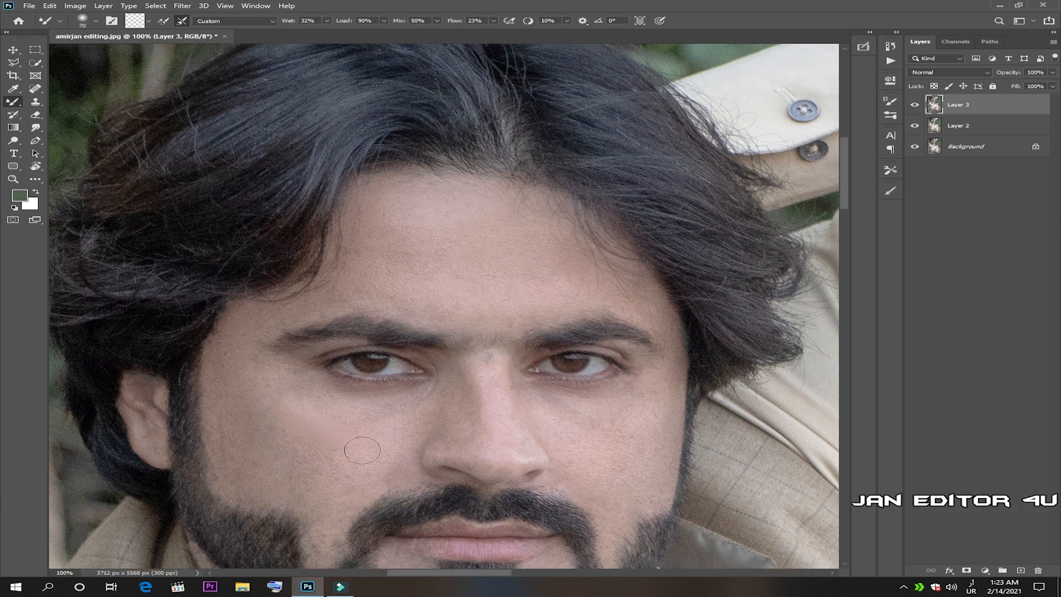
drag(380, 451, 353, 476)
drag(386, 458, 352, 482)
- Smooth the outer part of the image-left cheek from beside the eye down to the beard edge with the Mixer Brush
scroll(297, 448, down, 2)
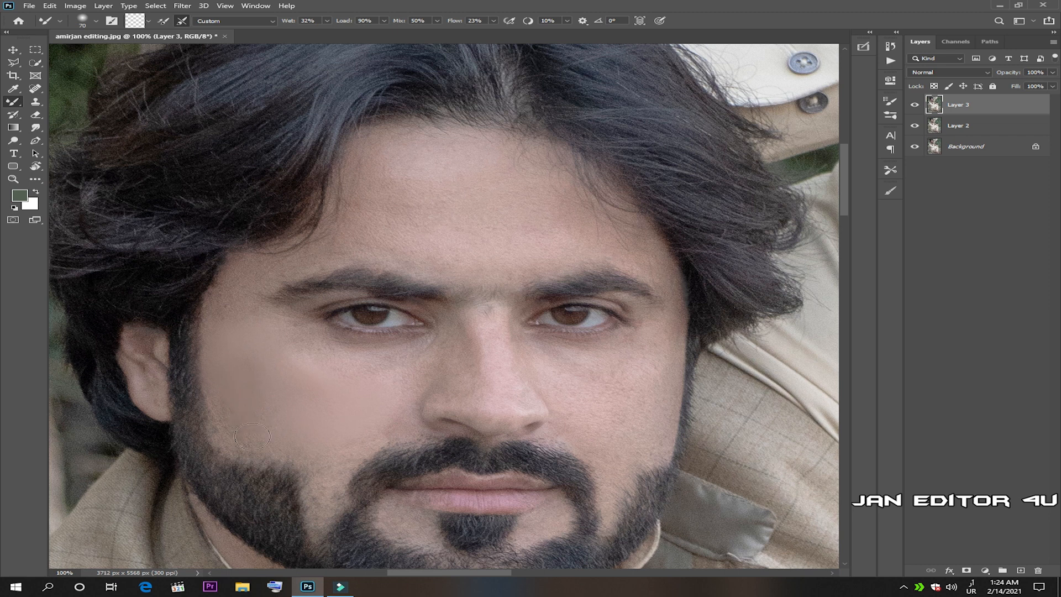
drag(243, 329, 267, 368)
mouse_move(218, 374)
mouse_down()
mouse_move(270, 379)
mouse_move(257, 446)
mouse_move(323, 445)
mouse_move(331, 468)
mouse_move(353, 440)
mouse_up()
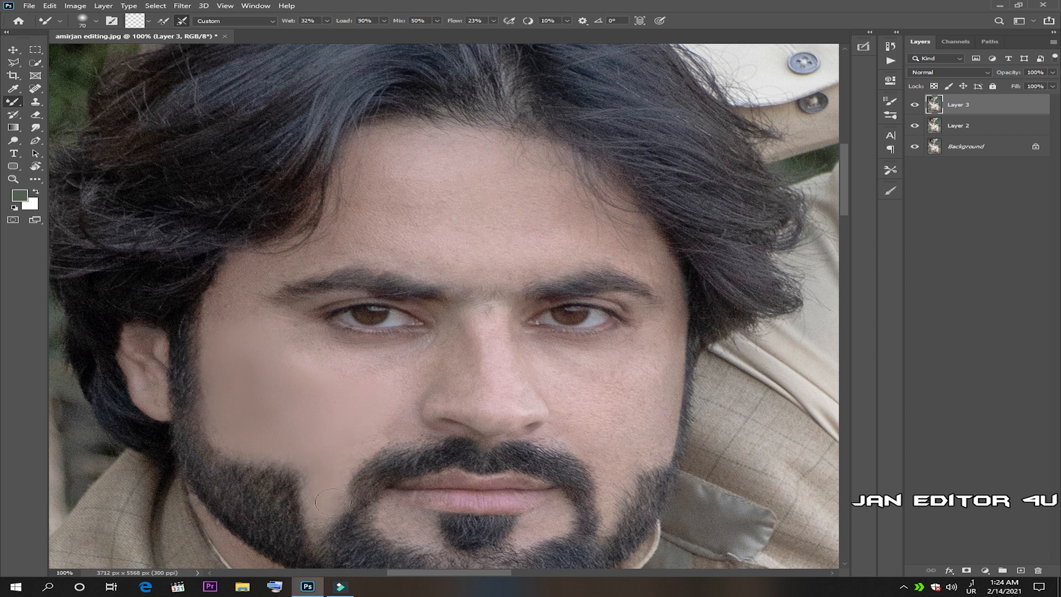
- Adjust the Mixer Brush size and smooth the skin of the image-left temple beside the eyebrow
key(bracketleft)
key(bracketleft)
key(bracketleft)
key(bracketright)
scroll(310, 370, up, 1)
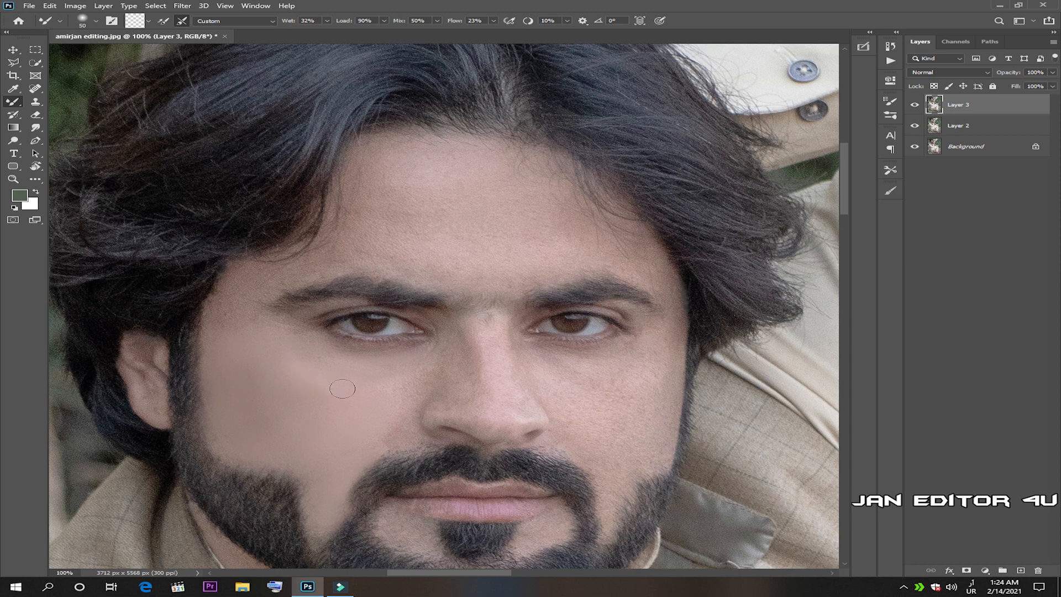
scroll(331, 438, down, 1)
scroll(330, 437, up, 1)
key(bracketright)
key(bracketright)
drag(229, 302, 230, 319)
- Reduce the Mixer Brush to 25 px and smooth the tip of the nose above the nostrils
scroll(425, 320, up, 2)
scroll(425, 319, down, 5)
key(bracketleft)
key(bracketleft)
key(bracketleft)
key(bracketleft)
key(bracketleft)
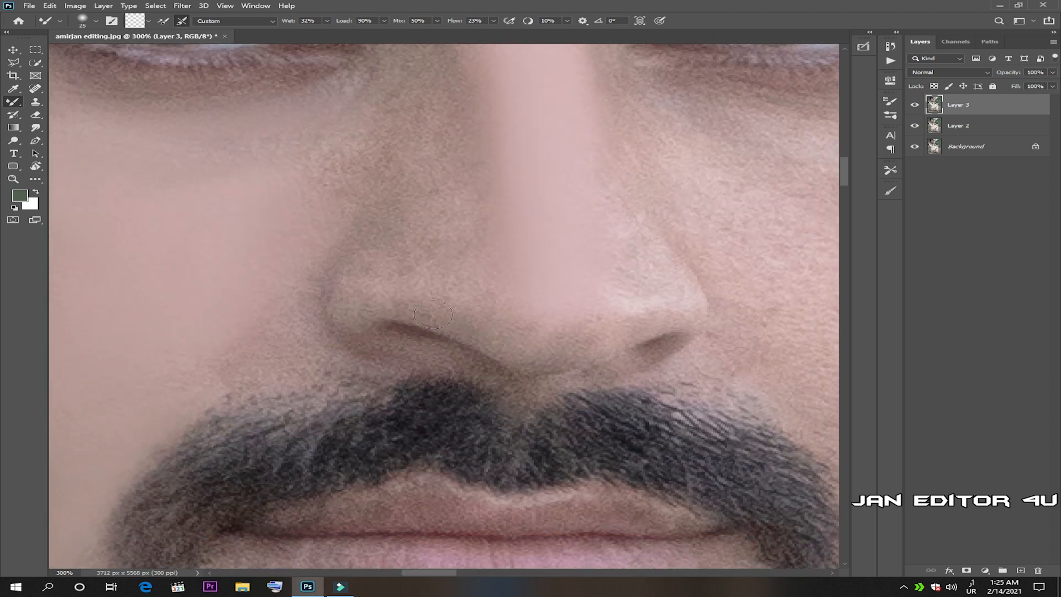
mouse_move(506, 349)
mouse_down()
mouse_move(574, 358)
mouse_move(631, 331)
mouse_move(515, 360)
mouse_move(637, 332)
mouse_move(469, 311)
mouse_move(514, 337)
mouse_up()
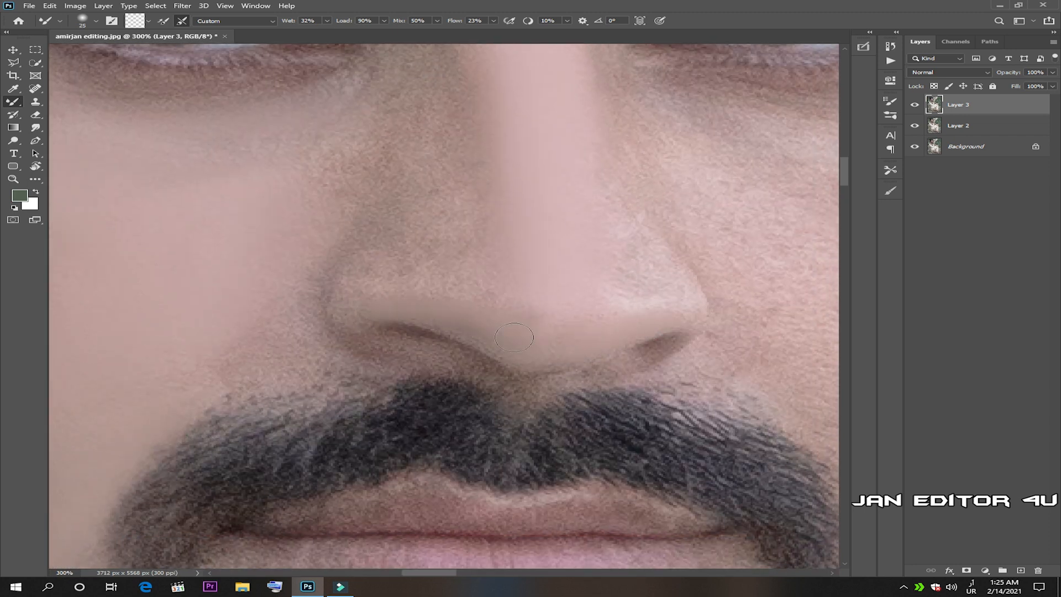
scroll(382, 187, up, 2)
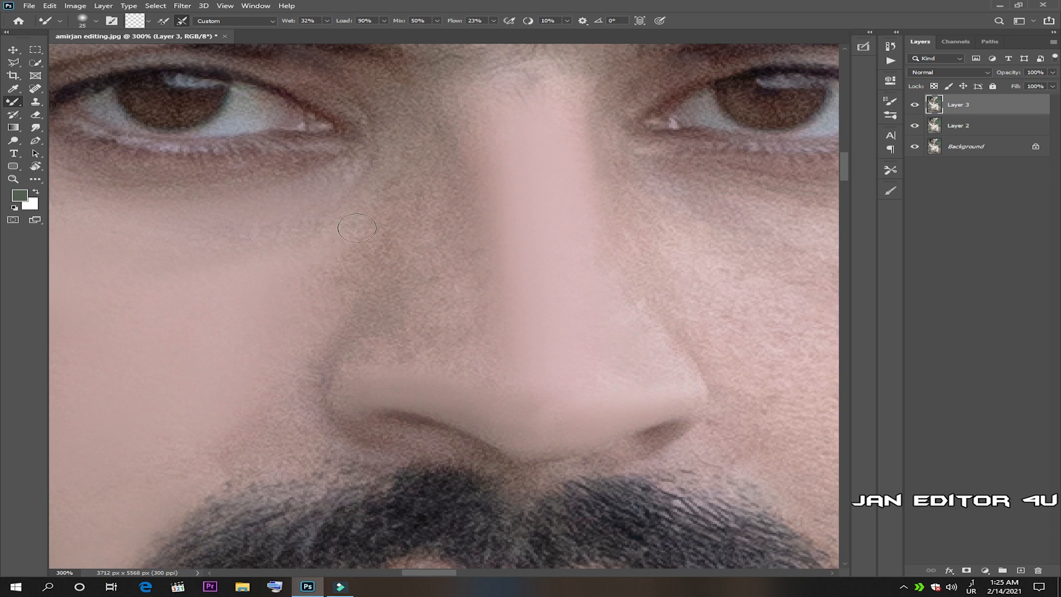
- Smooth the skin around the image-left nostril and the crease beside it with the Mixer Brush at 25 px
mouse_move(284, 358)
mouse_down()
mouse_move(182, 466)
mouse_move(247, 426)
mouse_up()
key(bracketleft)
key(bracketleft)
key(bracketleft)
mouse_move(326, 428)
mouse_down()
mouse_move(478, 455)
mouse_move(311, 335)
mouse_move(360, 393)
mouse_move(401, 353)
mouse_move(363, 409)
mouse_move(516, 453)
mouse_up()
mouse_move(516, 453)
mouse_down()
mouse_move(457, 404)
mouse_move(347, 403)
mouse_up()
drag(429, 442, 411, 441)
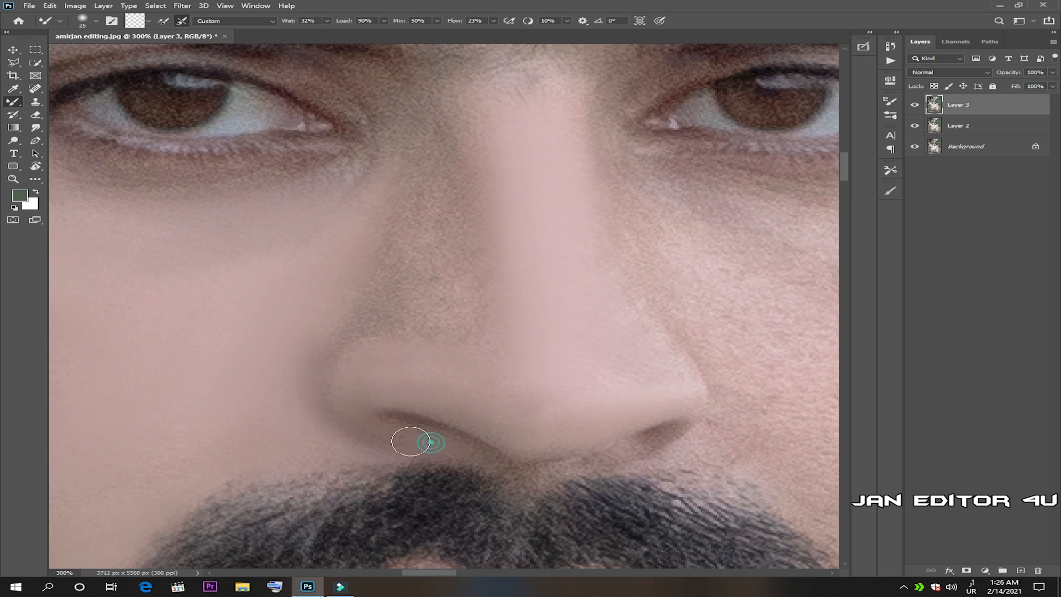
- Enlarge the Mixer Brush to 35 px and smooth the image-left side of the nose and the skin under that eye
key(ctrl+minus)
key(ctrl+minus)
key(ctrl+minus)
key(ctrl+plus)
key(ctrl+plus)
key(bracketright)
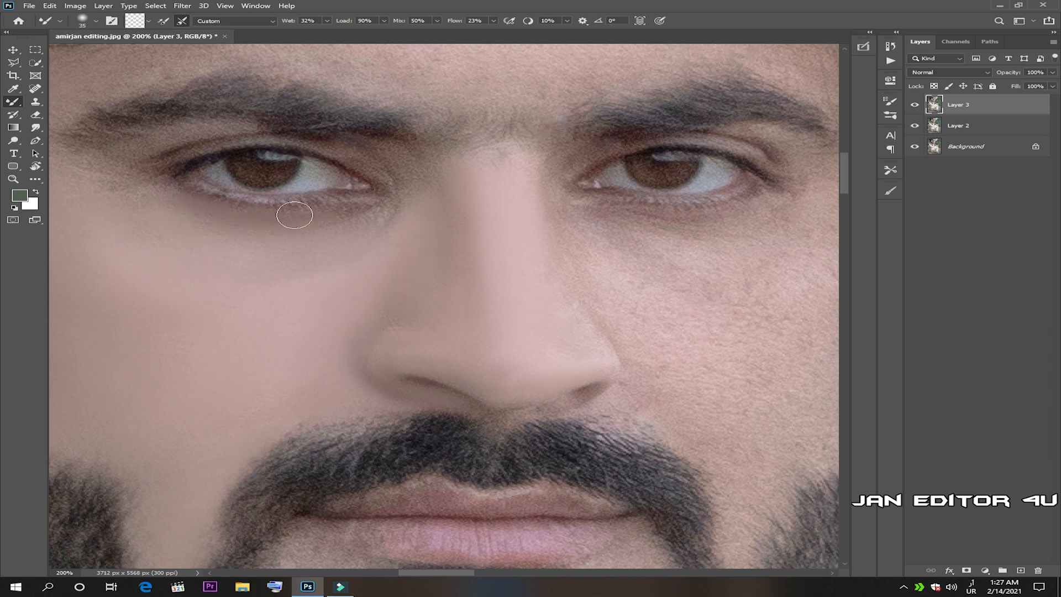
scroll(425, 312, down, 1)
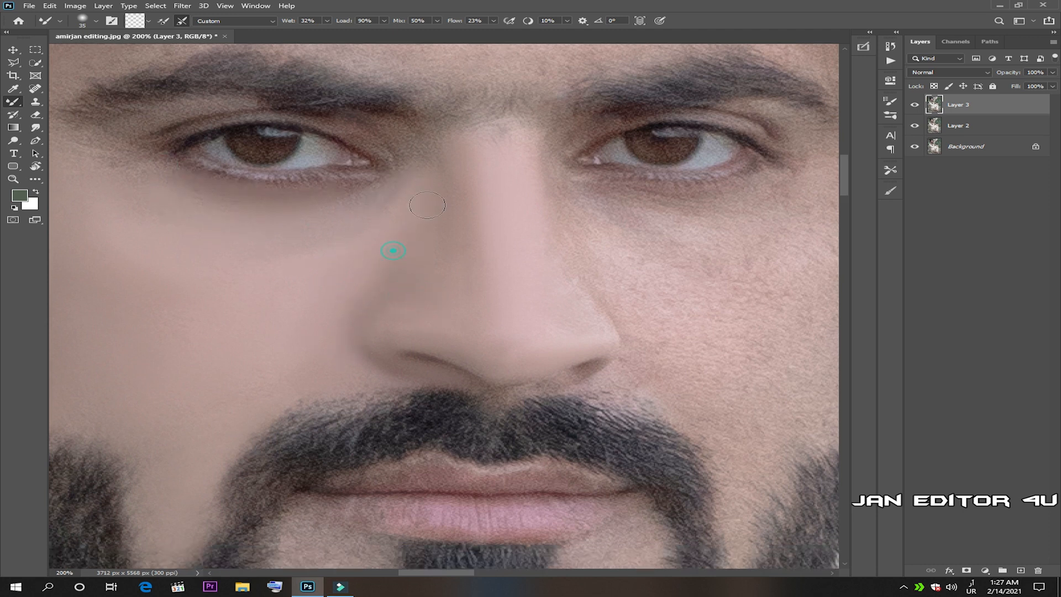
- Adjust the Mixer Brush size and smooth the skin around the outer corner and upper eyelid of the image-left eye
drag(238, 297, 398, 407)
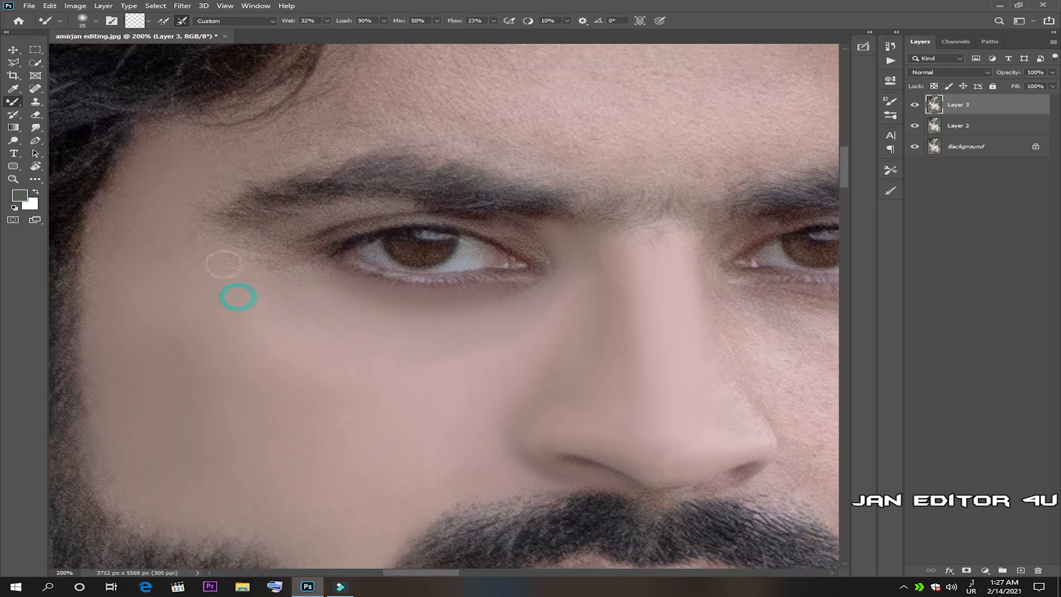
mouse_move(283, 231)
mouse_down()
mouse_move(412, 205)
mouse_move(294, 218)
mouse_move(393, 221)
mouse_up()
key(bracketleft)
key(bracketleft)
key(bracketleft)
key(bracketleft)
drag(564, 265, 545, 251)
scroll(276, 255, down, 1)
key(bracketright)
key(bracketright)
scroll(484, 404, down, 1)
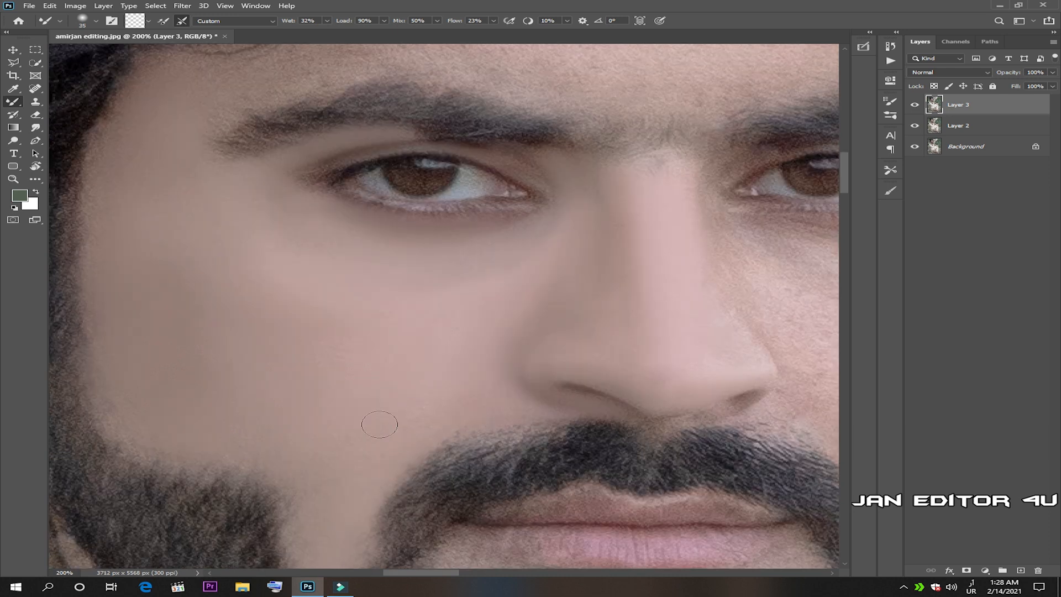
- Enlarge the Mixer Brush and blend the forehead skin from the hairline down to the eyebrows
scroll(265, 457, down, 4)
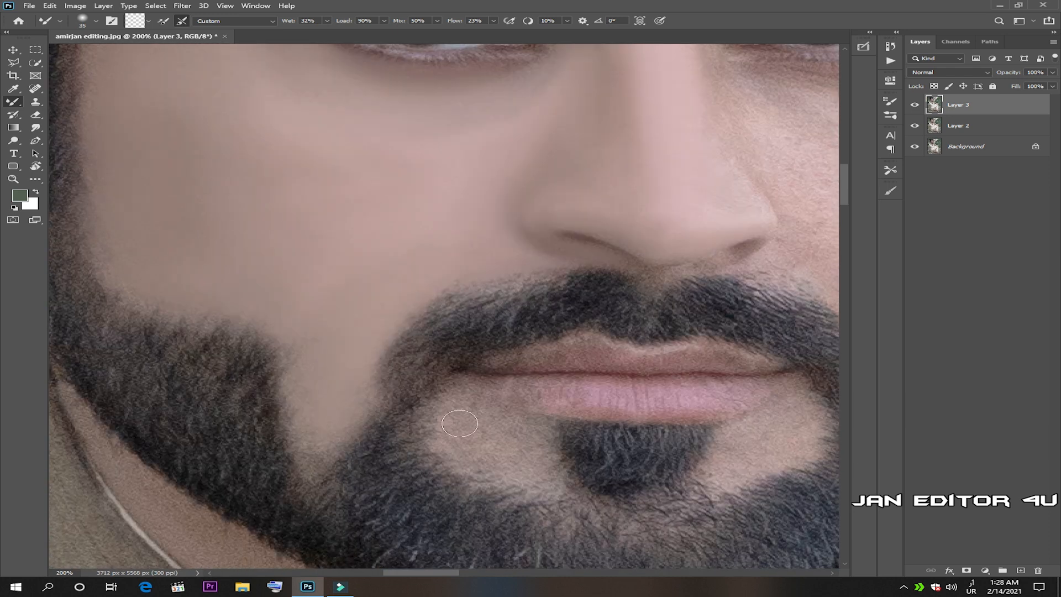
scroll(426, 348, up, 14)
key(bracketright)
key(bracketright)
key(bracketright)
key(bracketright)
key(bracketright)
key(bracketright)
key(bracketright)
mouse_move(514, 275)
mouse_down()
mouse_move(480, 248)
mouse_move(529, 291)
mouse_move(392, 215)
mouse_move(410, 327)
mouse_move(458, 328)
mouse_up()
key(bracketright)
key(bracketright)
key(bracketright)
key(bracketright)
mouse_move(457, 295)
mouse_down()
mouse_move(374, 287)
mouse_move(632, 294)
mouse_move(530, 356)
mouse_move(354, 403)
mouse_move(311, 392)
mouse_move(430, 374)
mouse_move(388, 468)
mouse_move(300, 448)
mouse_move(209, 372)
mouse_move(175, 425)
mouse_up()
- Reduce the Mixer Brush to 50 px and smooth the skin between the eyebrows and the image-right temple beside the hairline
key(bracketleft)
key(bracketleft)
key(bracketleft)
key(bracketleft)
key(bracketleft)
key(bracketleft)
key(bracketleft)
key(bracketleft)
scroll(174, 426, down, 3)
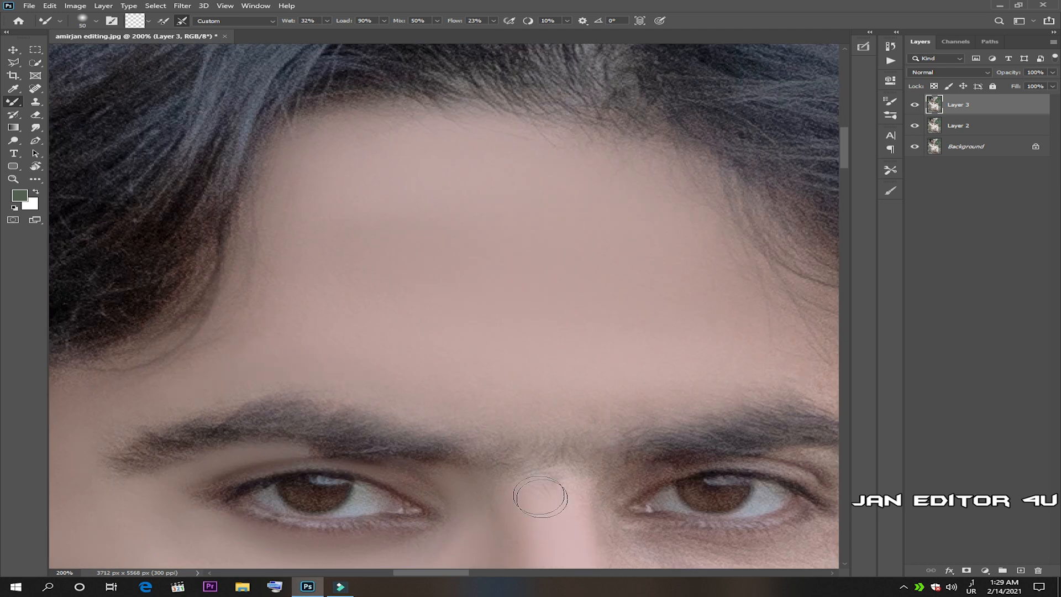
scroll(532, 391, right, 5)
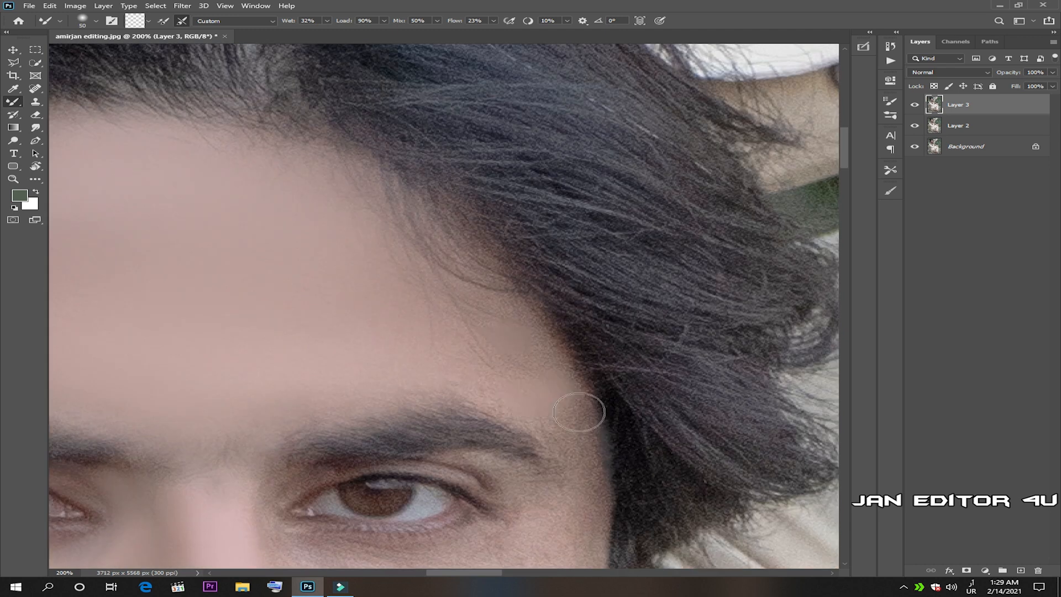
scroll(568, 407, down, 10)
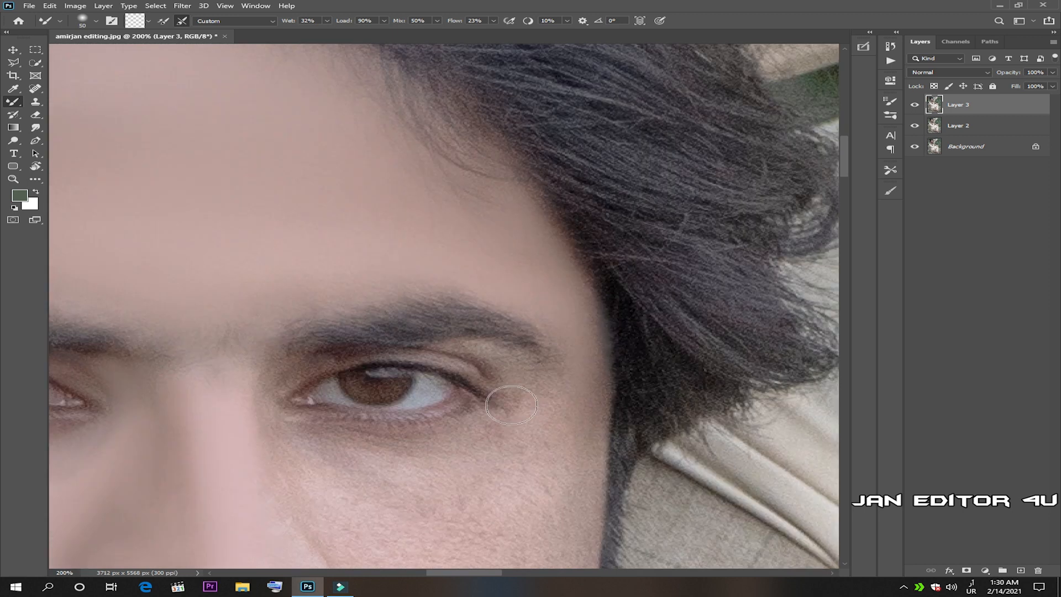
- Enlarge the Mixer Brush to 70 px and blend the image-right cheek from beside the nose to the sideburn
scroll(393, 401, down, 2)
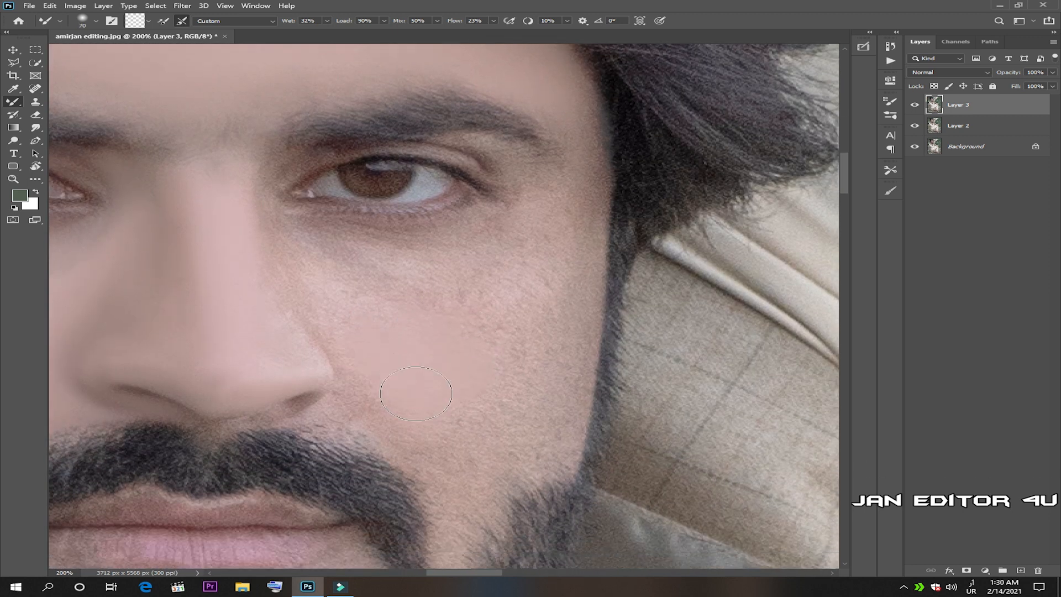
key(bracketright)
key(bracketright)
mouse_move(453, 467)
mouse_down()
mouse_move(580, 324)
mouse_move(513, 386)
mouse_up()
scroll(462, 478, down, 2)
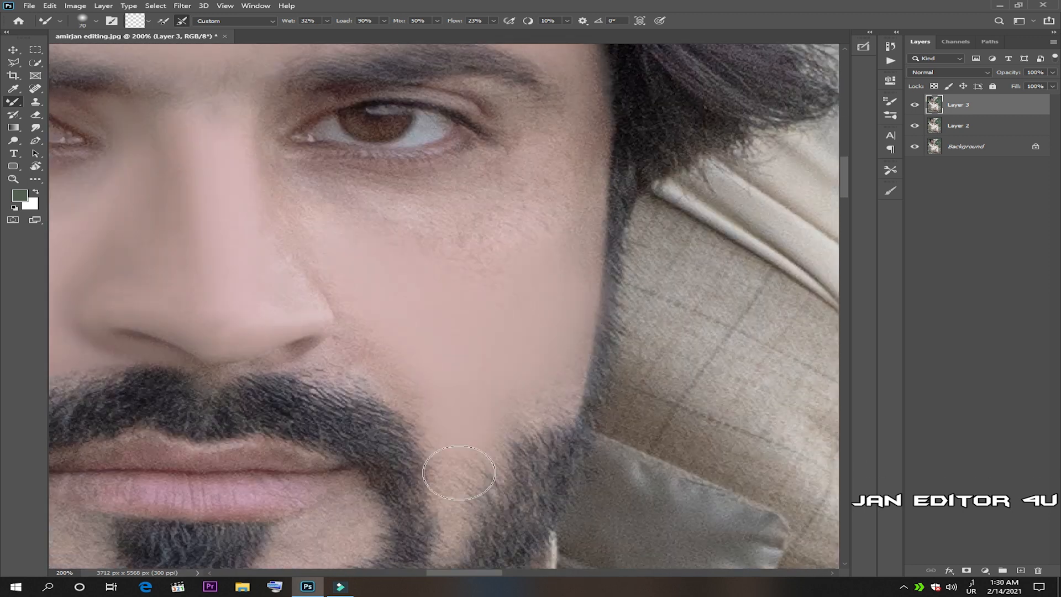
- Reduce the Mixer Brush and smooth the image-right lower cheek along the beard and mustache and beside the nostril
key(bracketleft)
key(bracketleft)
key(bracketleft)
drag(444, 423, 453, 463)
key(bracketleft)
key(bracketleft)
key(bracketleft)
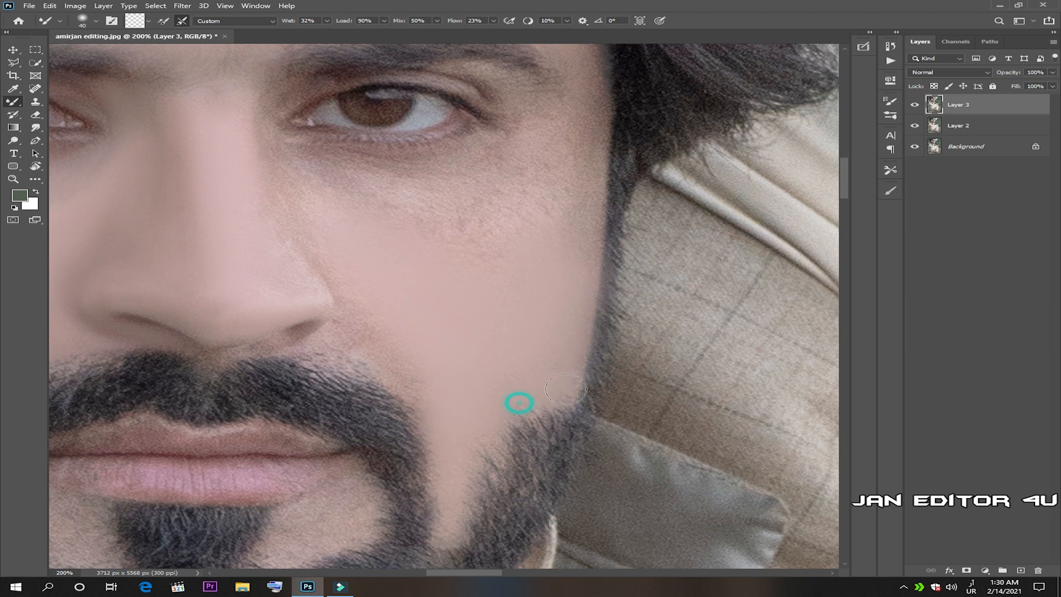
scroll(516, 403, down, 2)
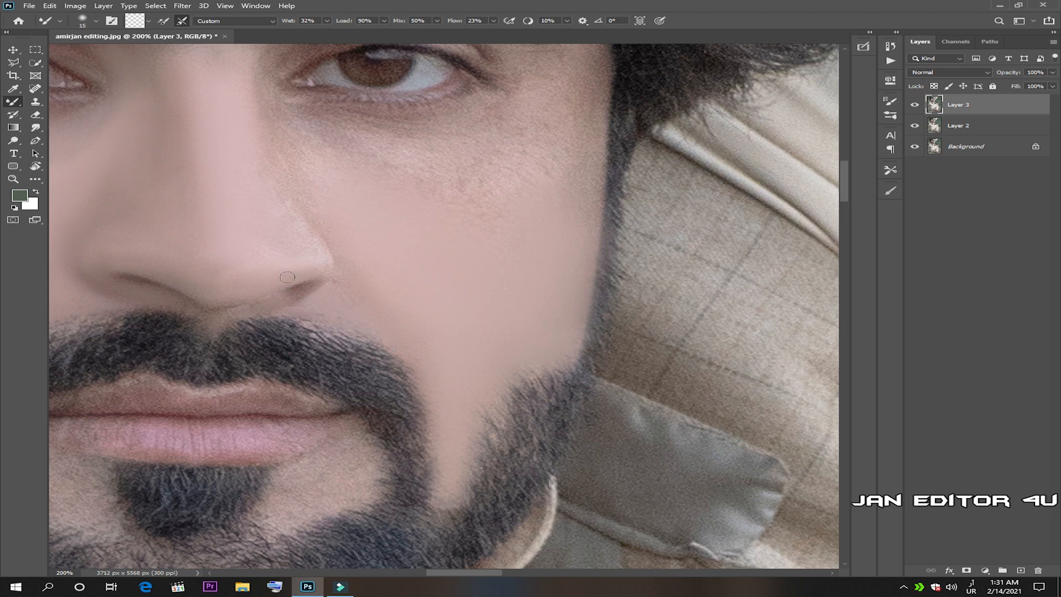
scroll(304, 271, up, 1)
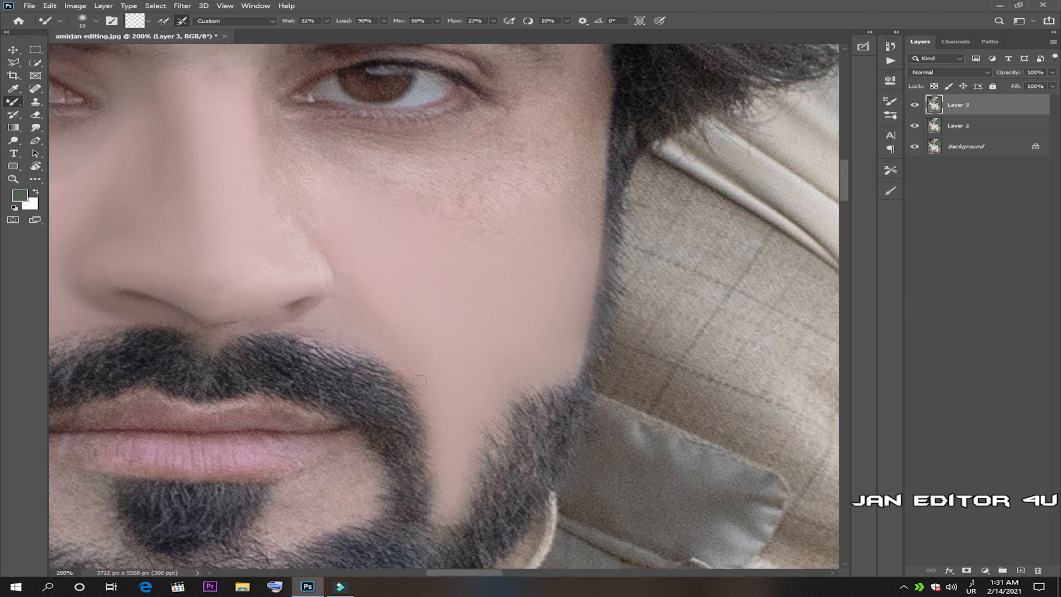
- Smooth the skin below the image-right eye and across the upper cheek with the Mixer Brush at 35 to 40 px
scroll(292, 246, up, 2)
drag(371, 174, 442, 192)
drag(423, 212, 368, 199)
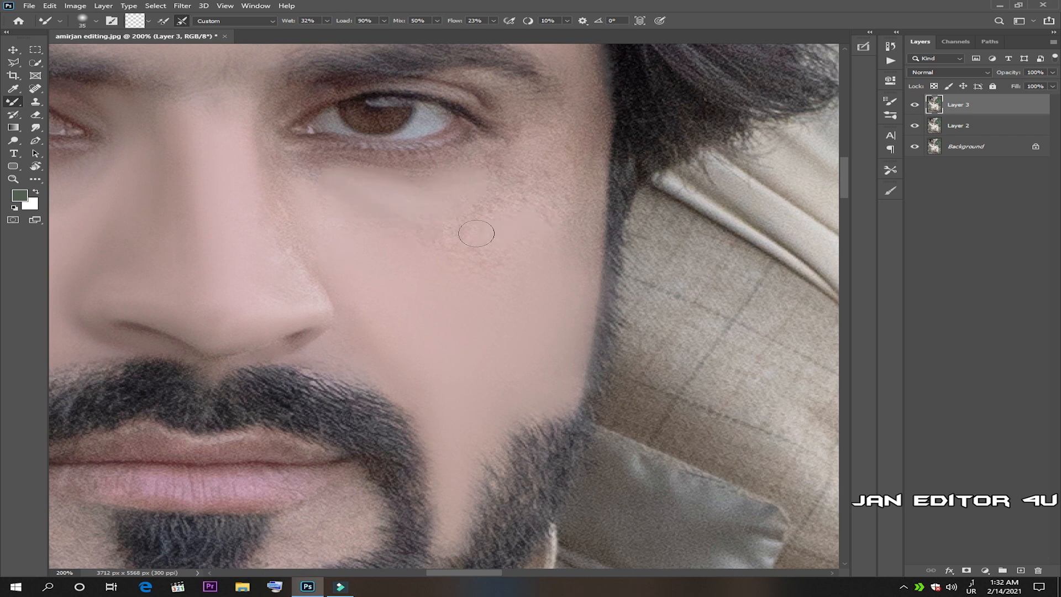
drag(310, 162, 359, 179)
mouse_move(565, 205)
mouse_down()
mouse_move(588, 219)
mouse_move(601, 137)
mouse_up()
scroll(596, 130, down, 1)
key(bracketright)
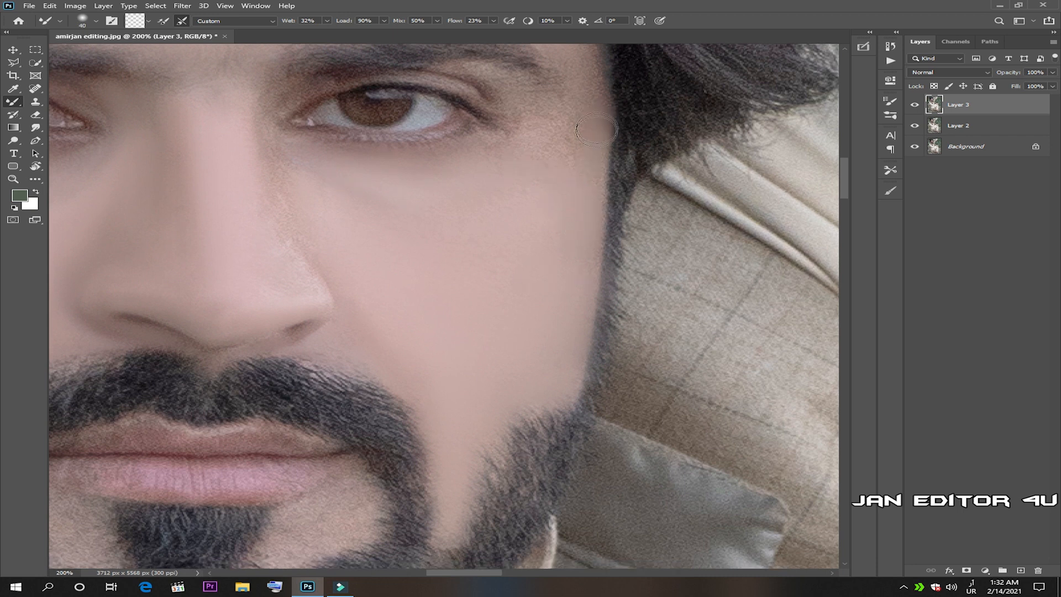
- Smooth the outer corner and upper eyelid of the image-right eye, reducing the Mixer Brush to 15 px for the fine areas
scroll(569, 127, up, 1)
scroll(568, 140, up, 1)
drag(549, 266, 558, 240)
drag(527, 207, 469, 193)
key(bracketleft)
key(bracketleft)
key(bracketleft)
drag(465, 273, 504, 267)
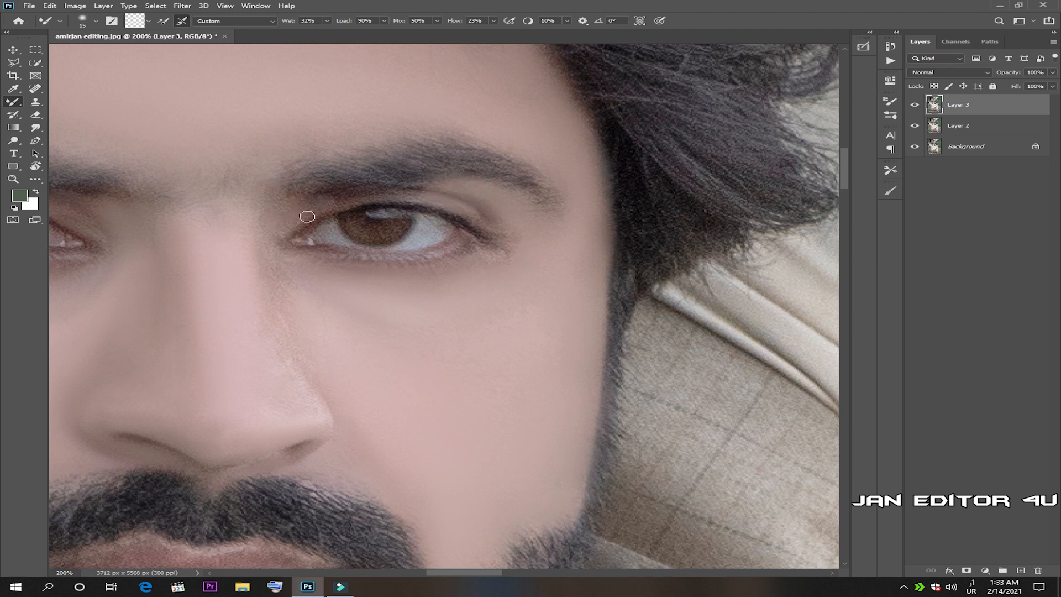
- Smooth the image-right side of the nose from the inner eye corner to the nostril with a slightly larger Mixer Brush
scroll(290, 236, down, 2)
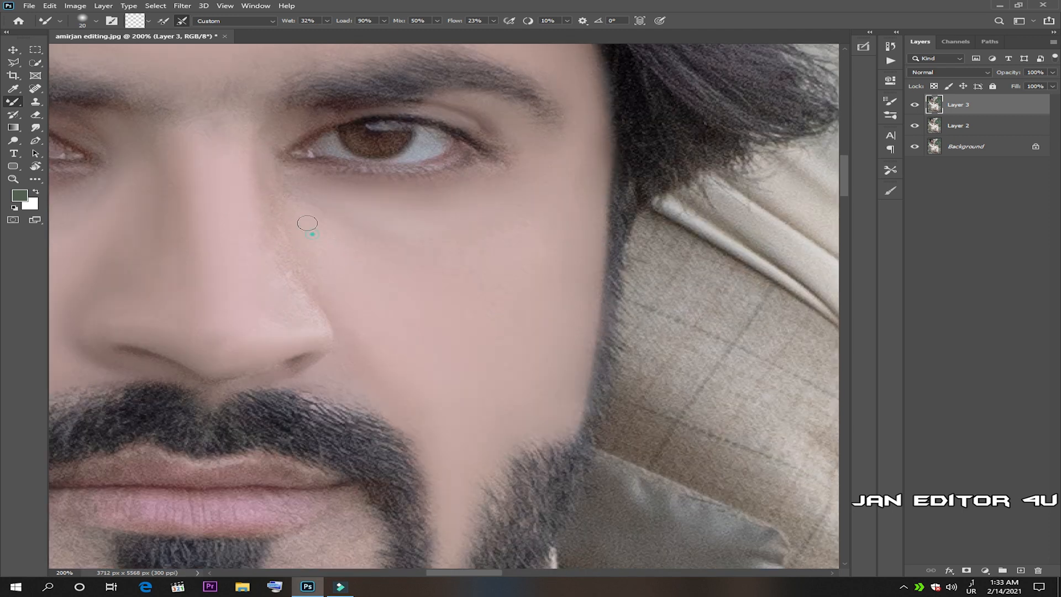
scroll(341, 230, down, 1)
key(bracketright)
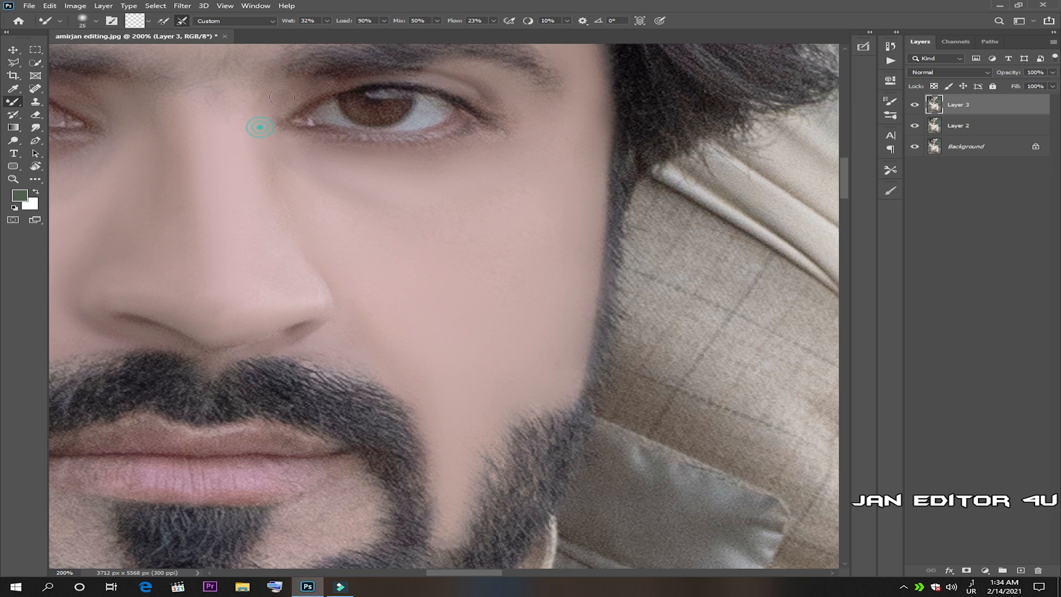
key(bracketleft)
- Set the Mixer Brush to 30 px and smooth the bare skin patches below the lips on both sides of the goatee
scroll(435, 428, down, 1)
key(bracketright)
key(bracketright)
key(bracketright)
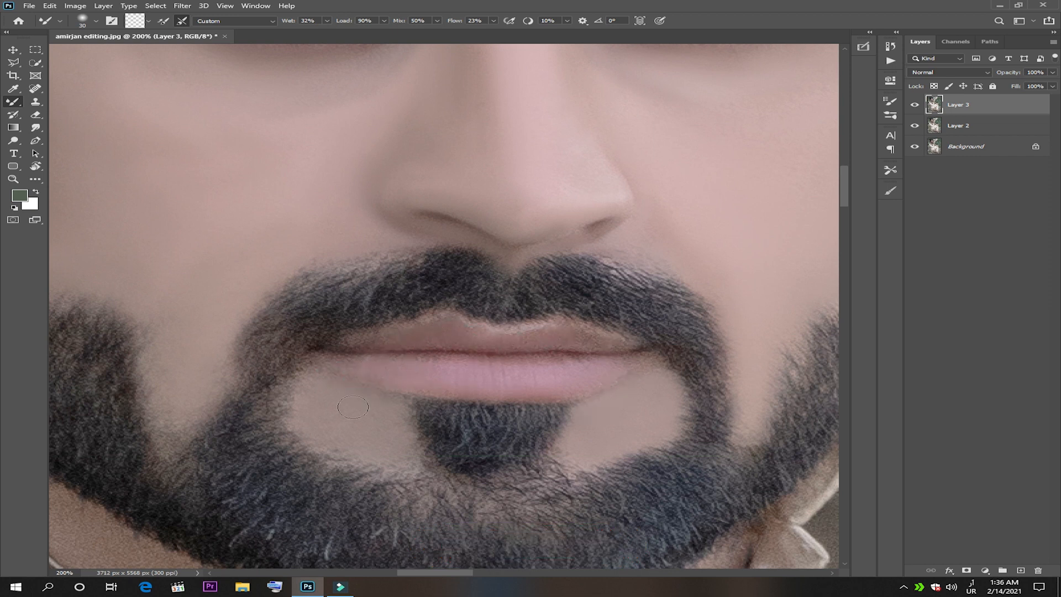
scroll(353, 407, down, 1)
scroll(650, 161, up, 3)
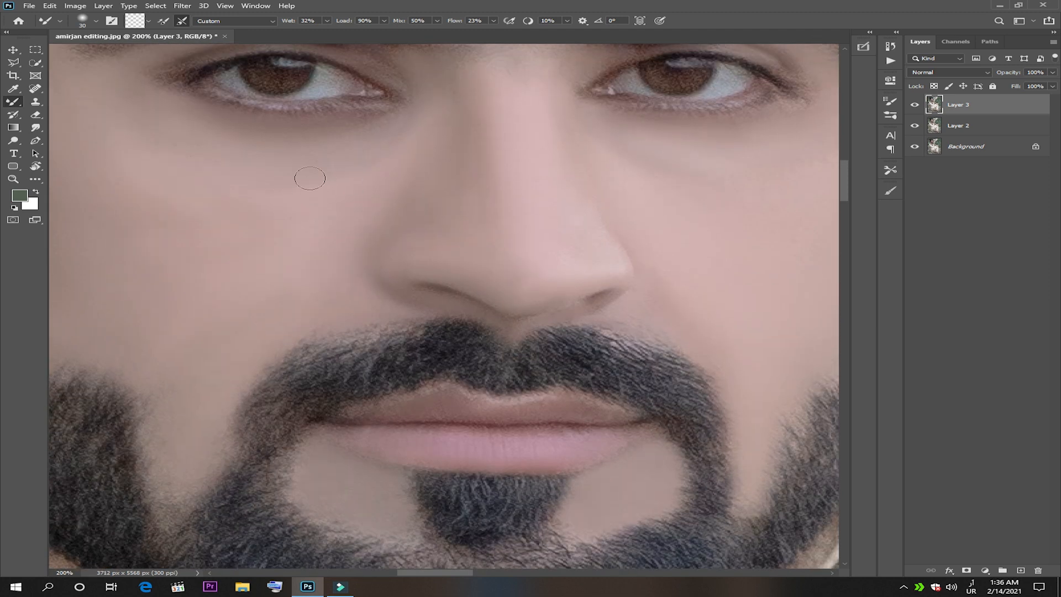
- Touch up the image-left temple with the Mixer Brush at 50 px and the skin beside the outer eye corner at 25 px
scroll(310, 178, up, 1)
key(bracketright)
key(bracketright)
scroll(202, 303, up, 3)
scroll(201, 304, left, 3)
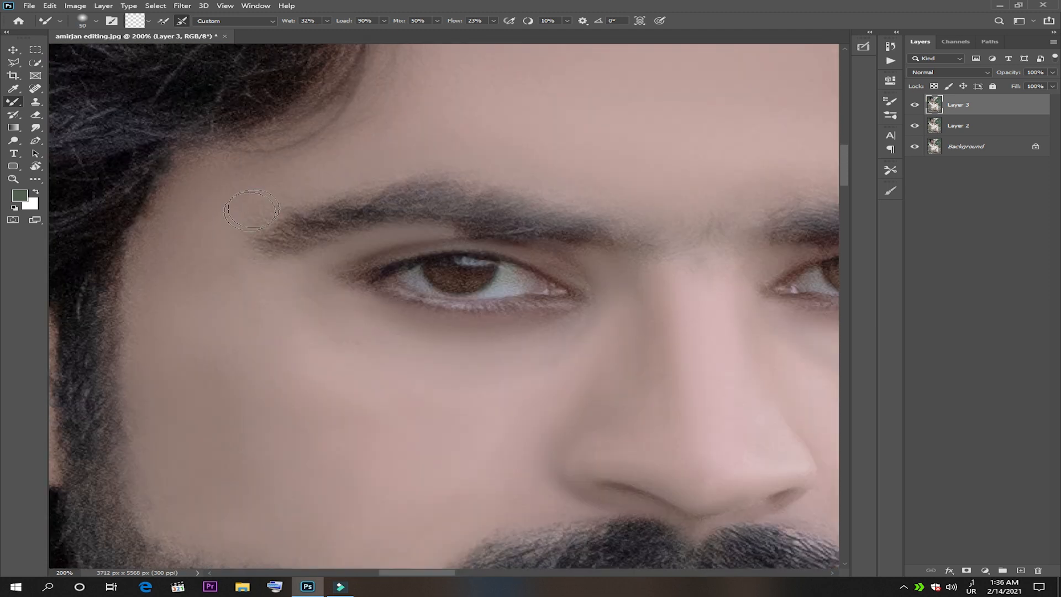
scroll(191, 296, down, 4)
key(bracketleft)
key(bracketleft)
key(bracketleft)
key(bracketleft)
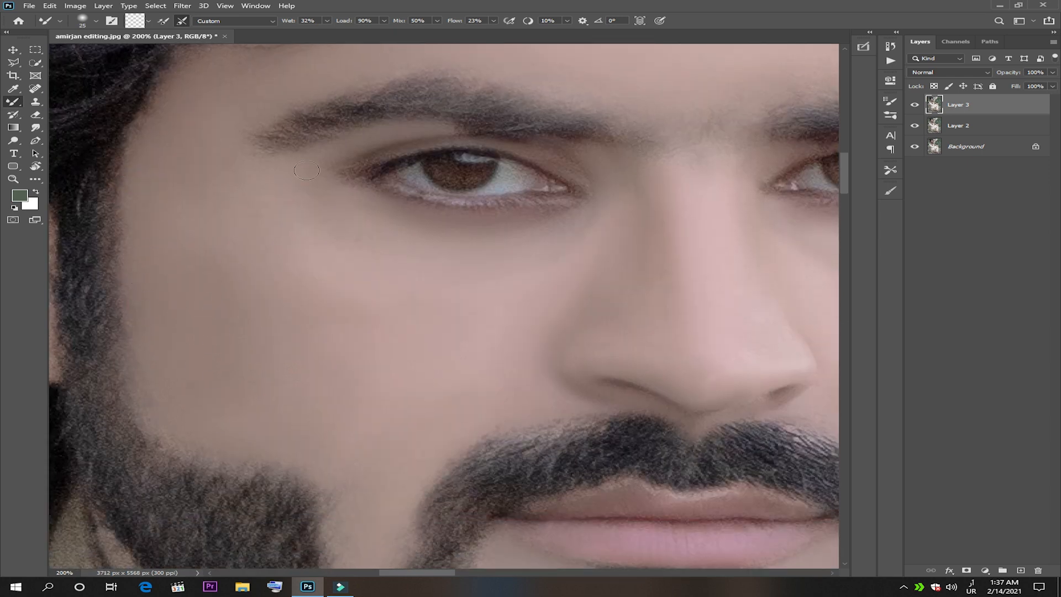
- Touch up the forehead above the image-right eyebrow with the Mixer Brush, adjusting its size as needed
scroll(600, 150, up, 5)
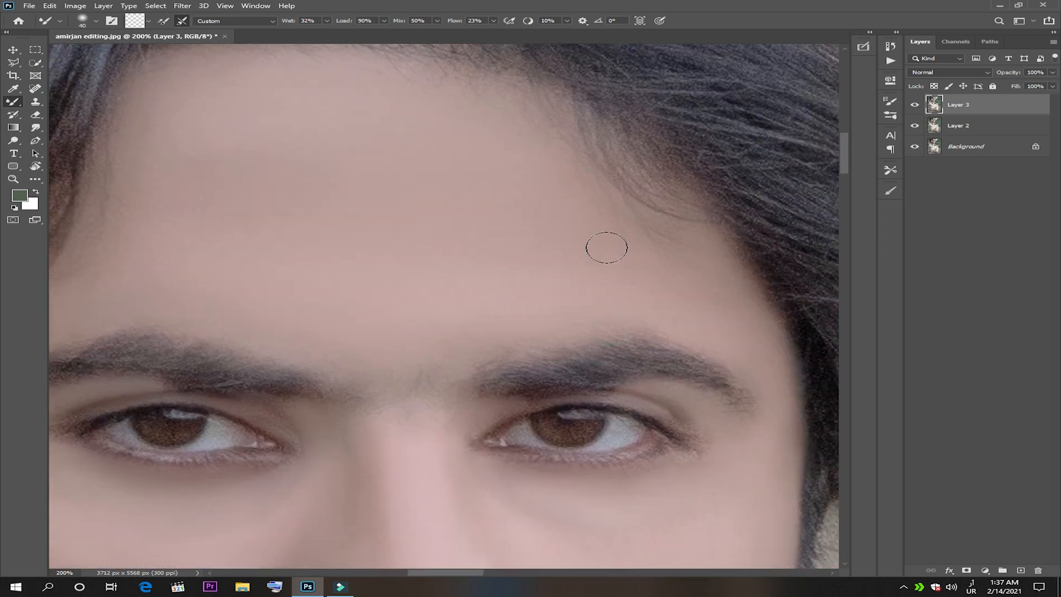
scroll(606, 244, up, 1)
key(bracketright)
key(bracketright)
key(bracketright)
scroll(692, 309, down, 5)
scroll(539, 280, down, 3)
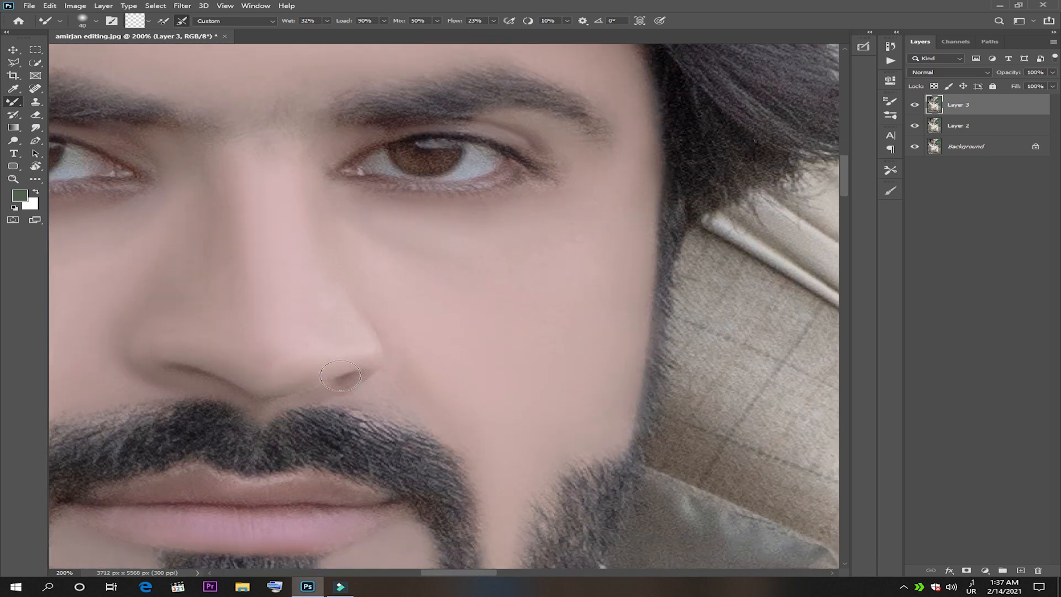
key(bracketleft)
key(bracketleft)
- Enlarge the Mixer Brush to 70 px and blend the neck skin directly below the bearded chin
drag(284, 504, 632, 212)
key(bracketright)
key(bracketright)
key(bracketright)
key(bracketright)
key(bracketright)
key(bracketright)
key(bracketright)
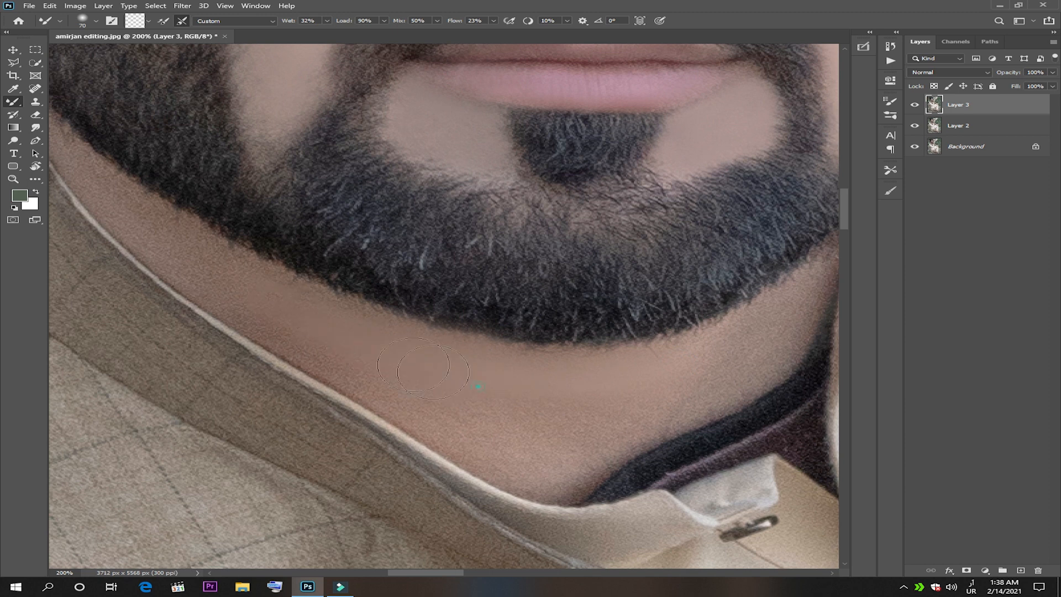
- Reduce the Mixer Brush to 45 px, then 40 px, and smooth the image-right part of the neck along the dark collar
key(bracketleft)
key(bracketleft)
scroll(517, 403, down, 1)
mouse_move(517, 402)
mouse_down()
mouse_move(580, 422)
mouse_move(716, 380)
mouse_up()
mouse_move(713, 365)
mouse_down()
mouse_move(537, 350)
mouse_move(390, 394)
mouse_up()
key(bracketleft)
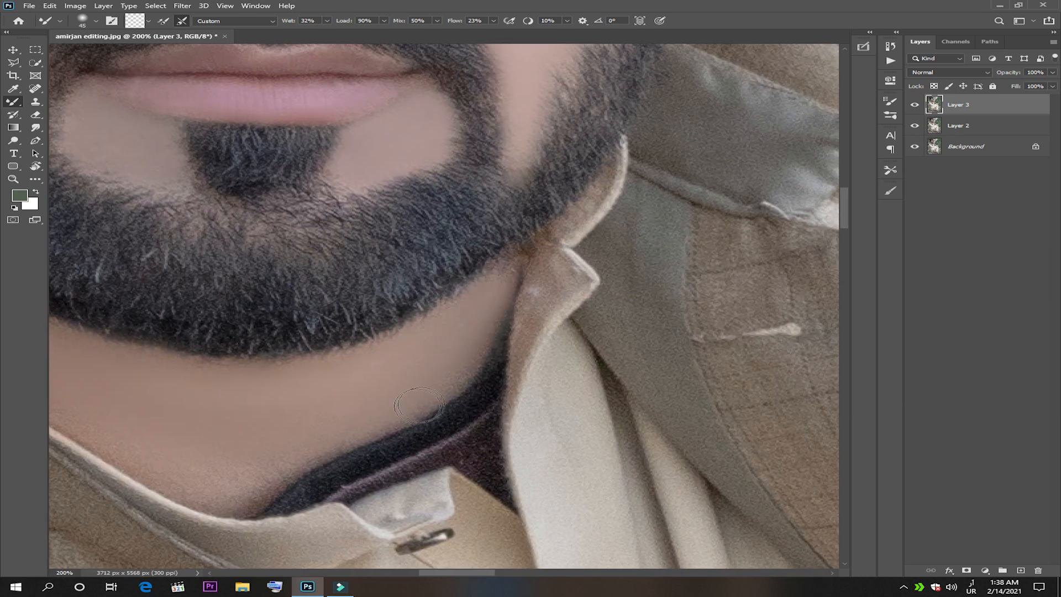
drag(220, 494, 266, 498)
drag(326, 367, 503, 360)
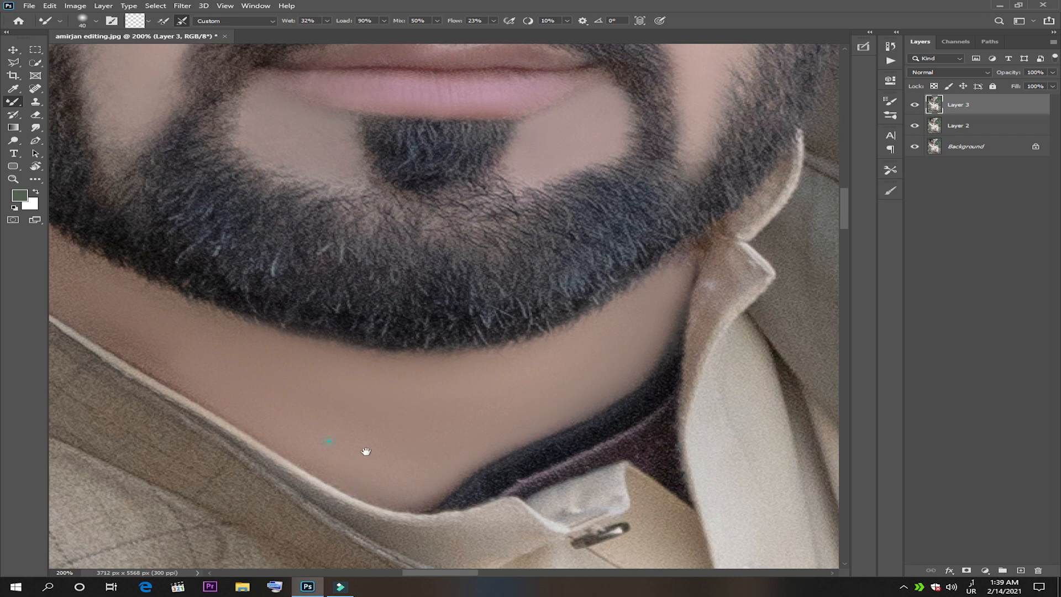
- Enlarge the Mixer Brush to 70 px and blend the image-left neck skin between the beard and the coat collar
drag(366, 451, 547, 531)
key(bracketright)
key(bracketright)
key(bracketright)
key(bracketright)
drag(276, 362, 275, 314)
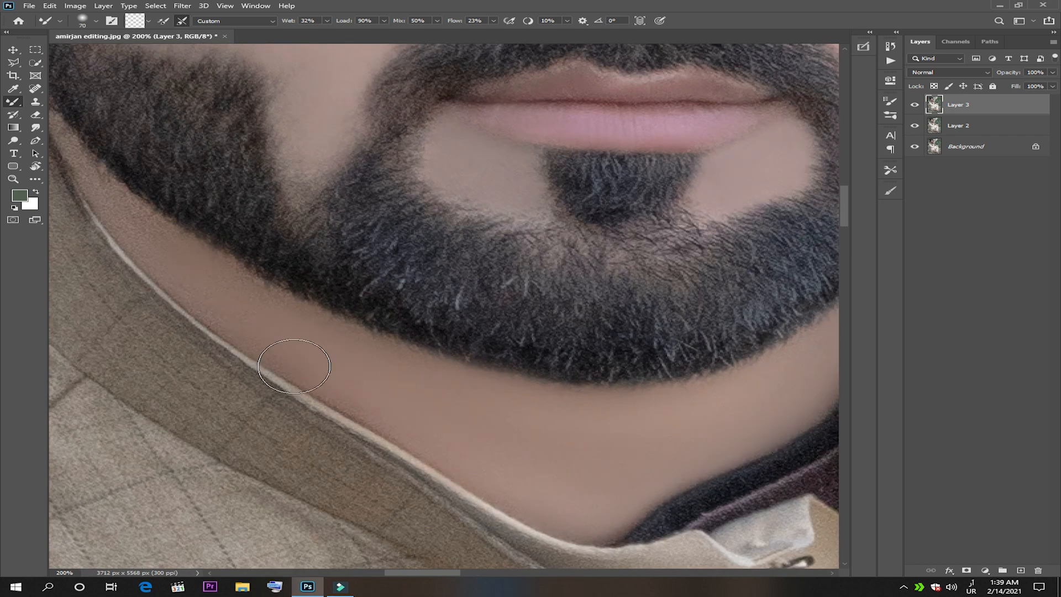
- Reduce the Mixer Brush to 45 px and smooth the narrowing neck strip along the image-left collar edge
scroll(294, 366, down, 2)
key(bracketleft)
key(bracketleft)
key(bracketleft)
mouse_move(482, 452)
mouse_down()
mouse_move(454, 389)
mouse_move(349, 336)
mouse_move(463, 396)
mouse_move(366, 317)
mouse_up()
scroll(213, 250, up, 1)
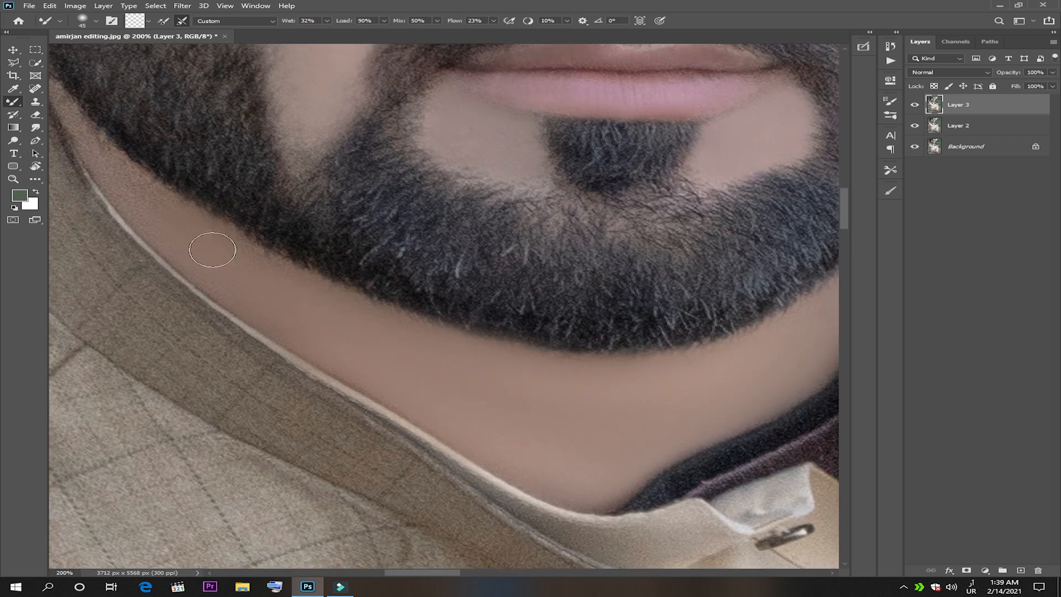
- Reduce the Mixer Brush to 10 px and smooth the thin tip of neck skin below the image-left jaw
scroll(212, 250, up, 1)
key(bracketleft)
key(bracketleft)
scroll(147, 256, up, 1)
mouse_move(217, 368)
mouse_down()
mouse_move(509, 534)
mouse_move(545, 568)
mouse_up()
drag(431, 428, 528, 504)
scroll(442, 420, down, 1)
key(bracketleft)
key(bracketleft)
key(bracketleft)
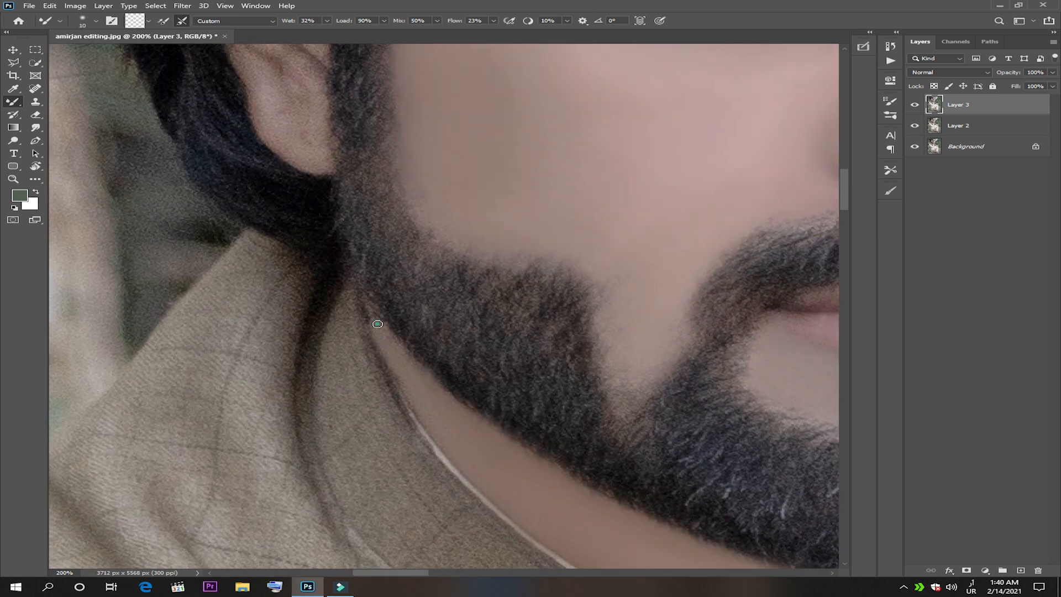
- Enlarge the Mixer Brush to 20 px and smooth the neck skin along the lower edge of the beard
mouse_move(487, 476)
mouse_down()
mouse_move(307, 416)
mouse_move(307, 395)
mouse_up()
key(bracketright)
key(bracketright)
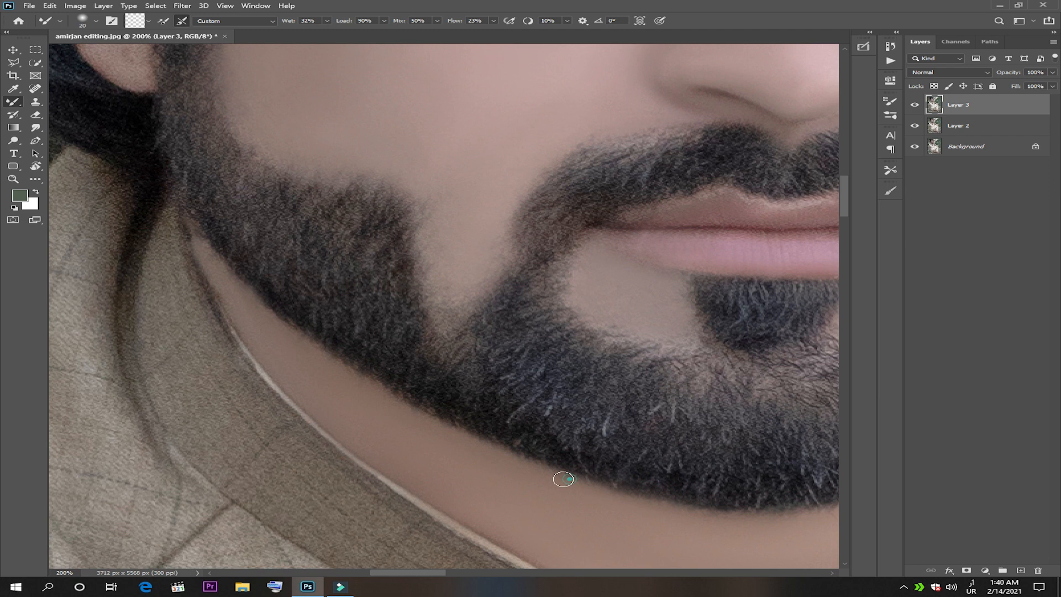
drag(705, 526, 149, 485)
- Smooth the image-left ear and its lobe with the Mixer Brush at 25 px, reducing it to 15 px for the inner folds
drag(61, 267, 754, 548)
drag(251, 270, 314, 335)
drag(225, 229, 307, 307)
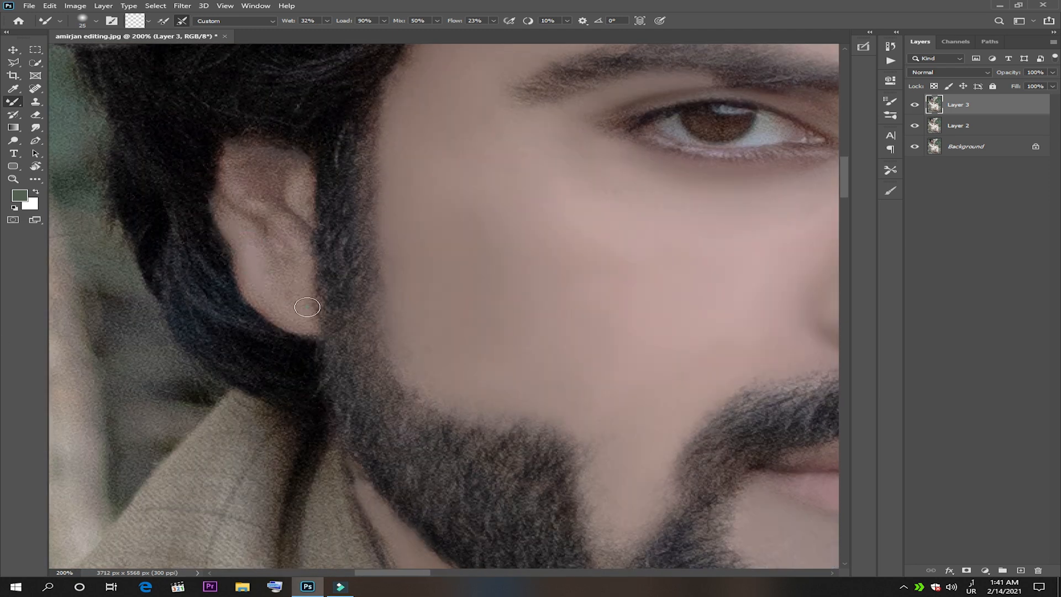
scroll(699, 191, down, 1)
mouse_move(244, 151)
mouse_down()
mouse_move(289, 229)
mouse_move(268, 231)
mouse_move(302, 144)
mouse_up()
key([)
scroll(281, 232, down, 3)
drag(294, 217, 280, 222)
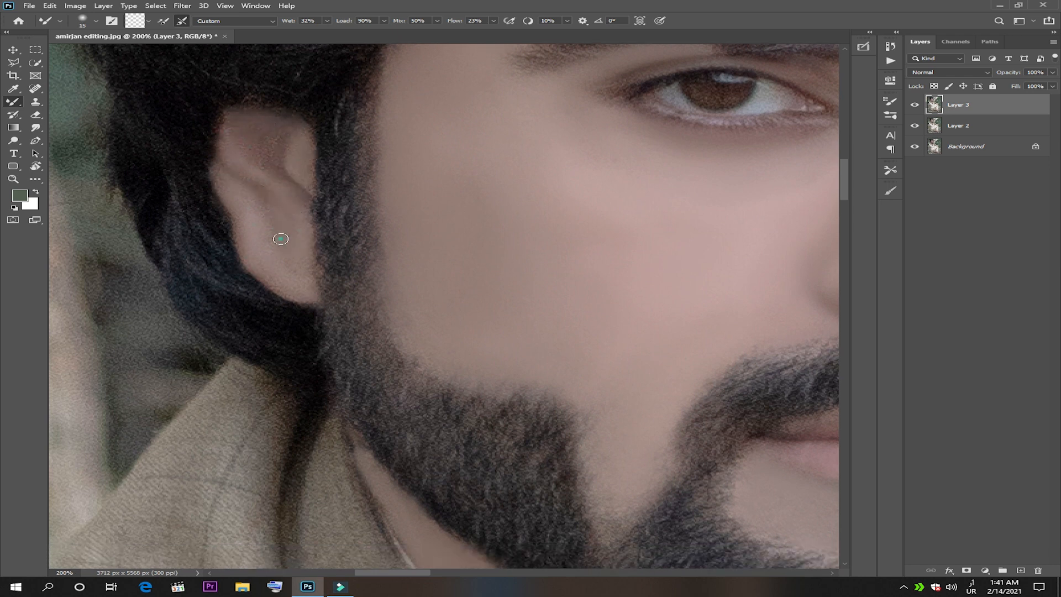
- Compare the portrait with and without the Mixer Brush smoothing on Layer 3 at a wider view
scroll(218, 164, down, 5)
scroll(235, 148, up, 2)
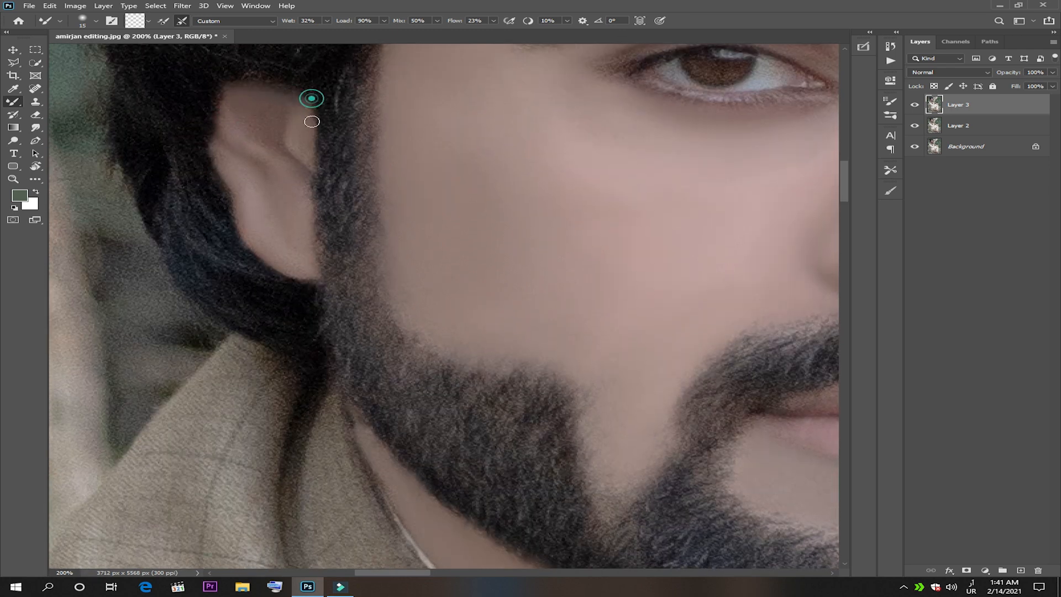
scroll(243, 145, down, 7)
scroll(208, 160, down, 4)
key(ctrl+minus)
key(ctrl+minus)
key(ctrl+minus)
key(ctrl+minus)
key(ctrl+plus)
click(914, 107)
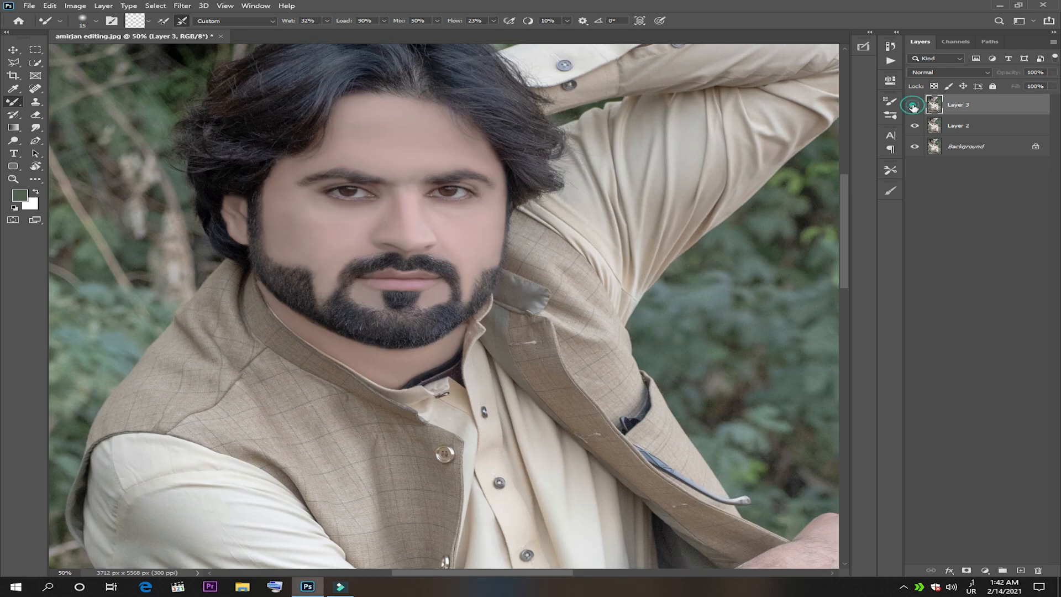
click(914, 106)
- Merge Layer 3 down into Layer 2 and make a duplicate layer of the merged result
right_click(976, 110)
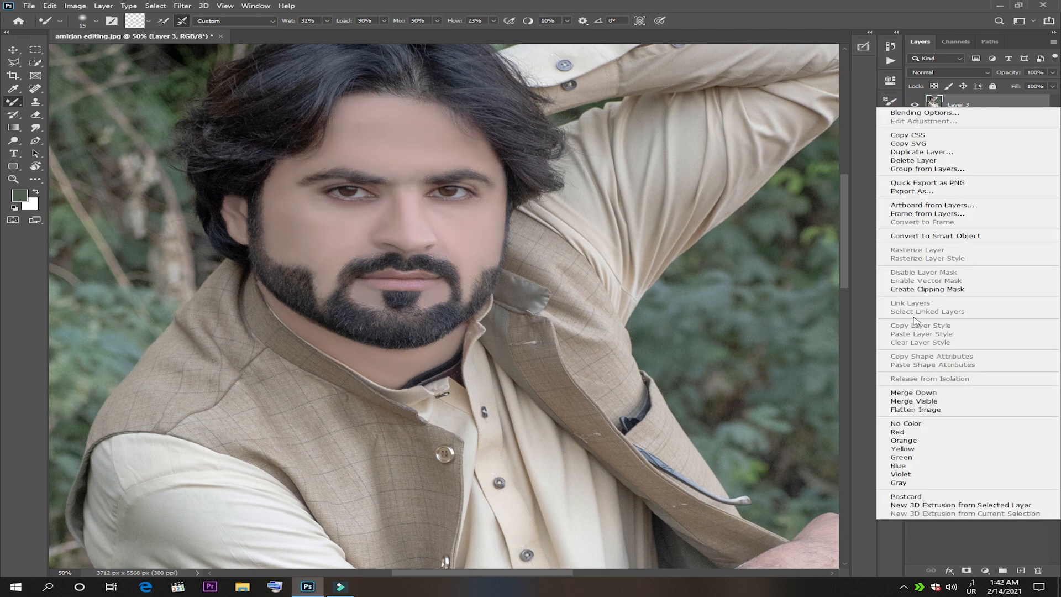
click(914, 392)
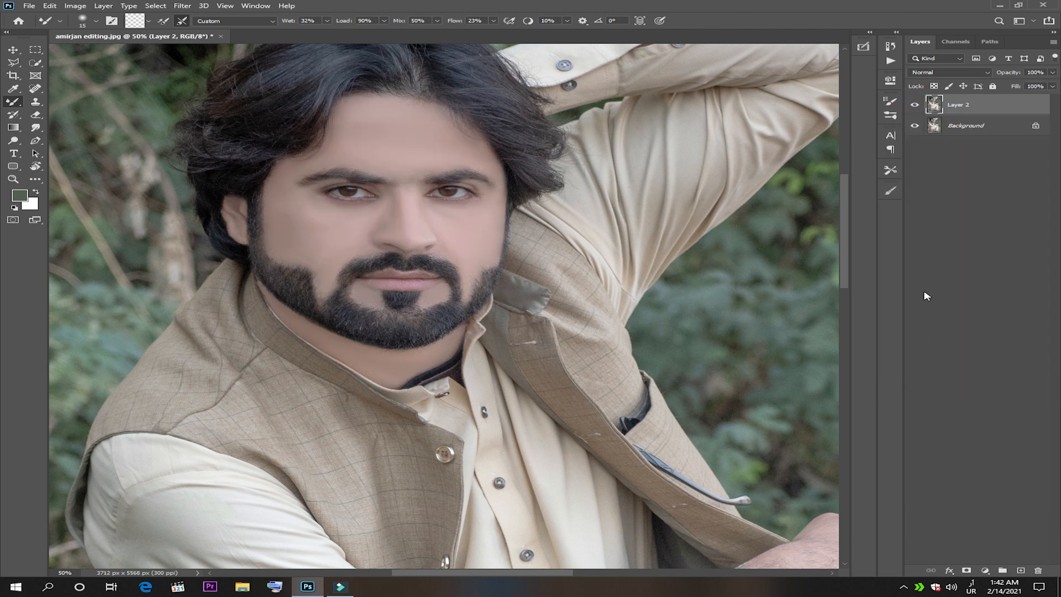
key(ctrl+shift+alt+e)
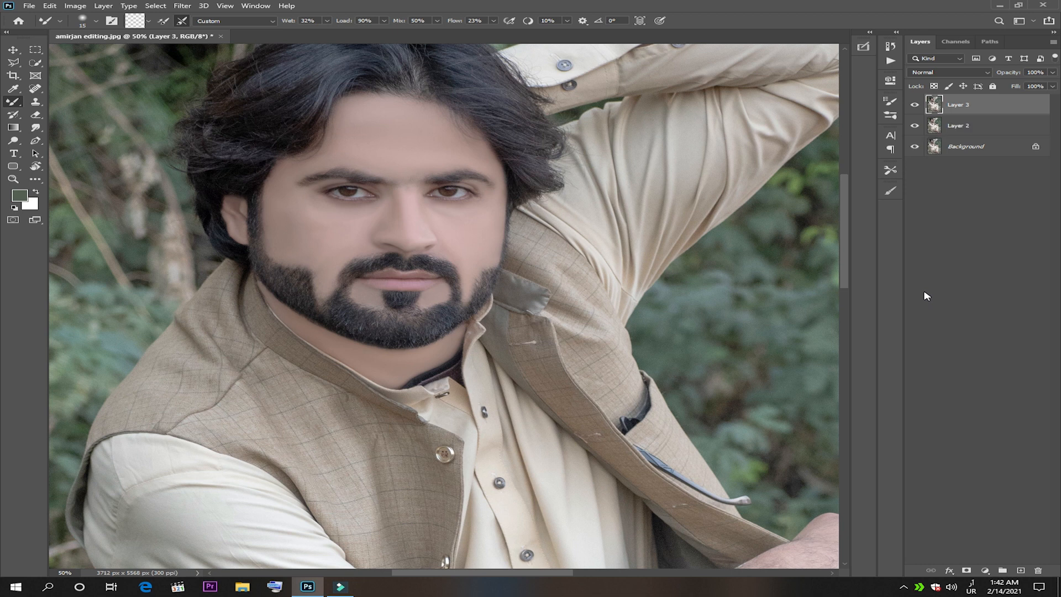
- Switch from the Mixer Brush to the regular Brush tool and set its opacity to 100%
right_click(13, 102)
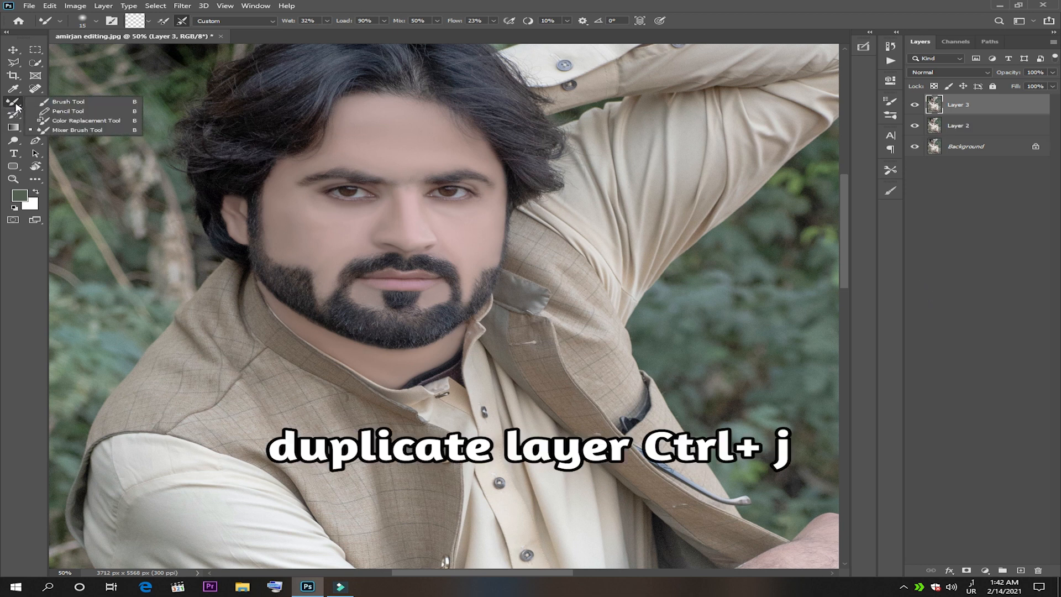
click(66, 101)
scroll(385, 57, up, 3)
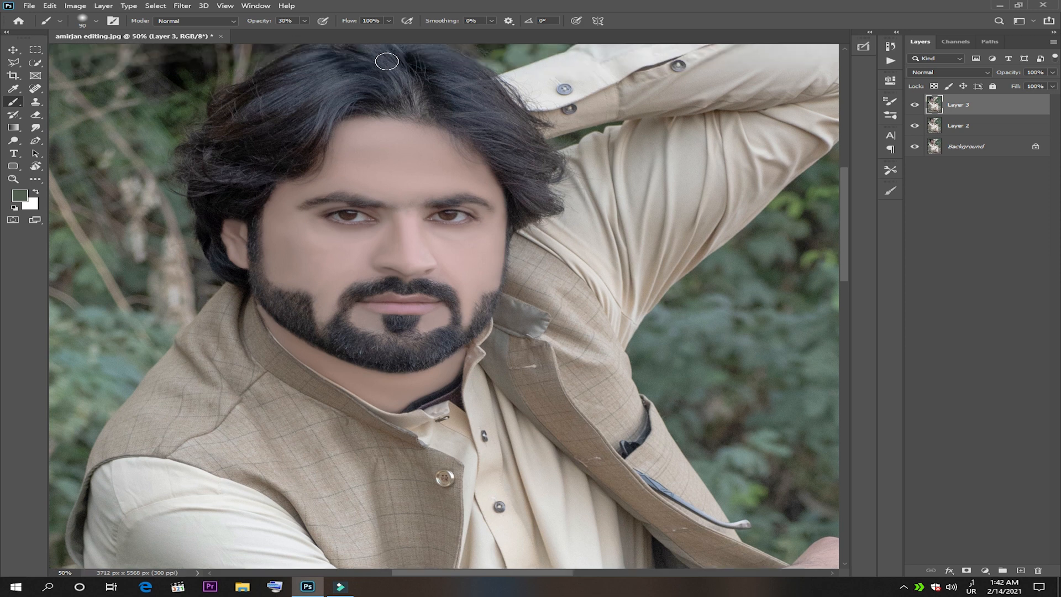
click(305, 22)
drag(303, 33, 347, 32)
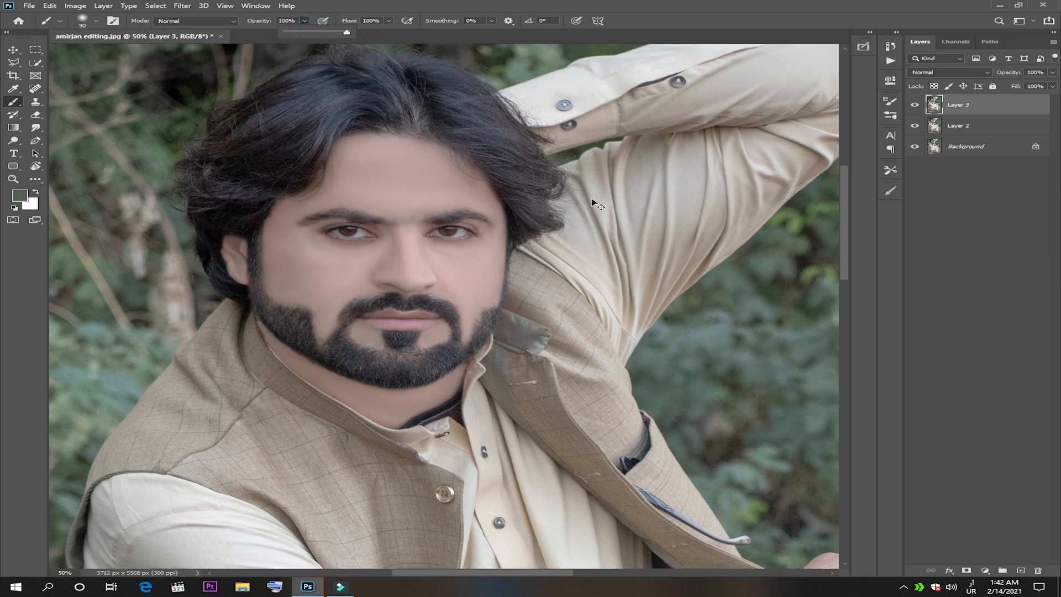
- Convert Layer 3 to a smart object
key(ctrl+minus)
key(ctrl+minus)
key(ctrl+minus)
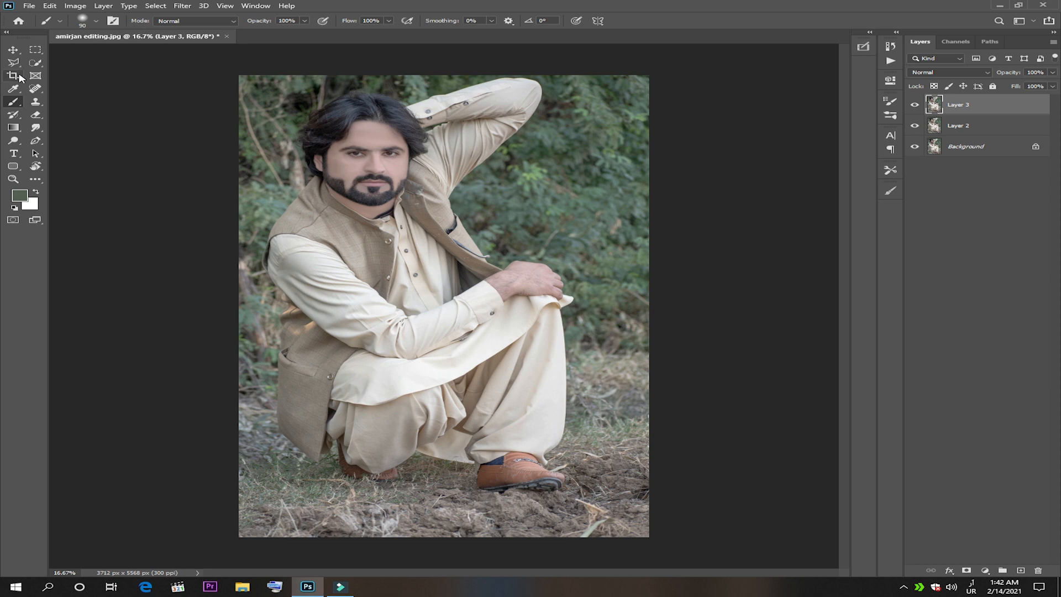
right_click(1022, 107)
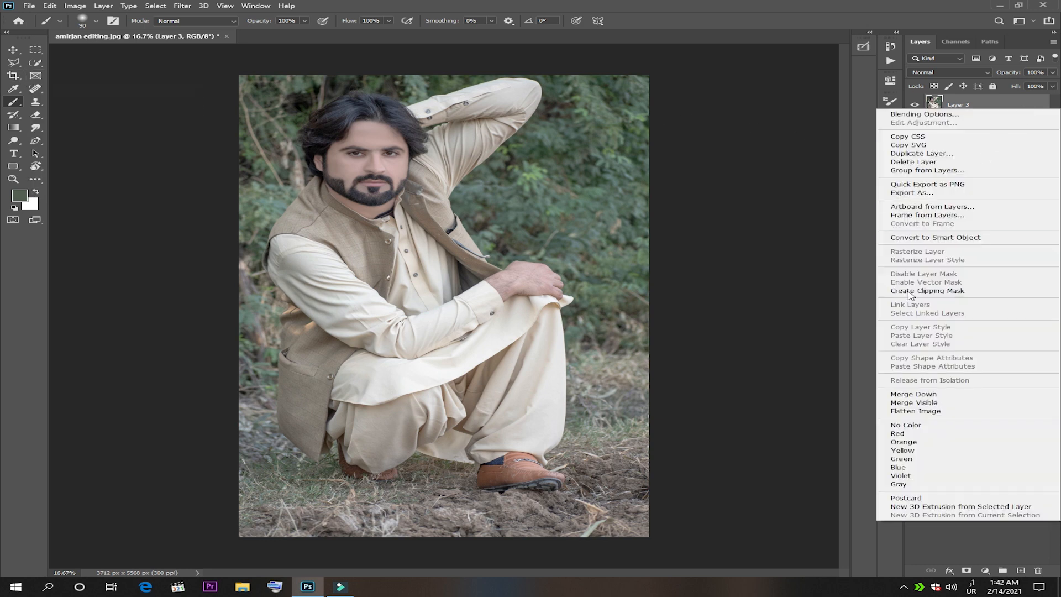
click(911, 238)
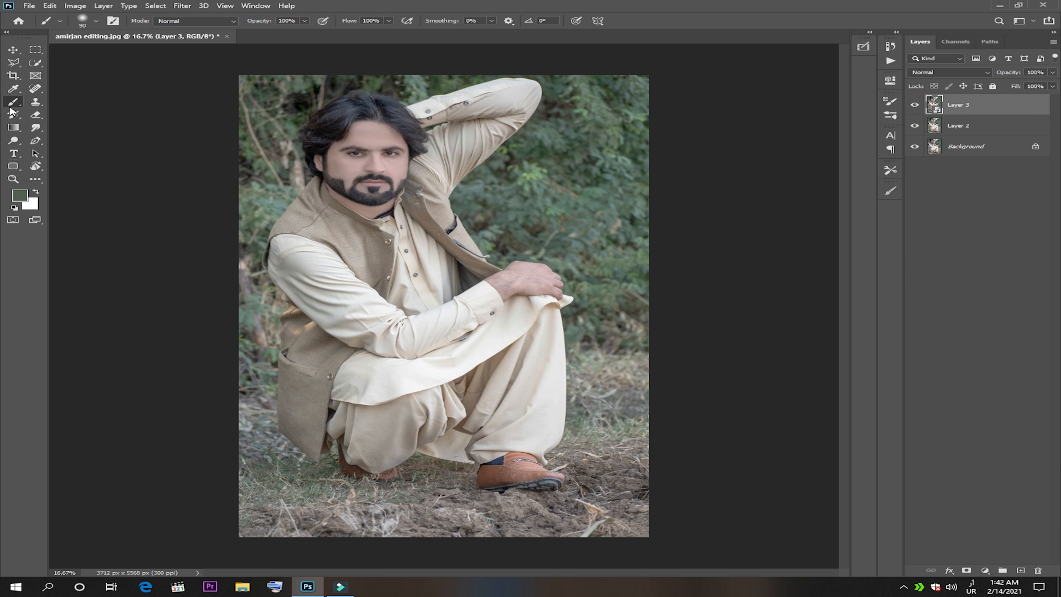
- Crop a strip of bare ground off the photo's lower edge, leaving the image 3712 × 5196 px
click(12, 75)
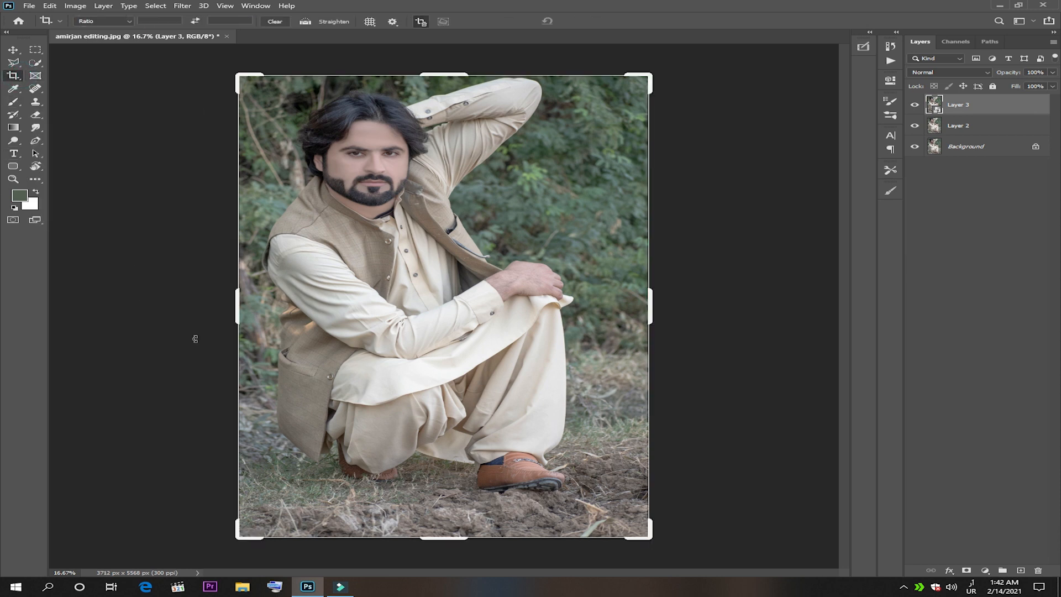
drag(429, 539, 428, 523)
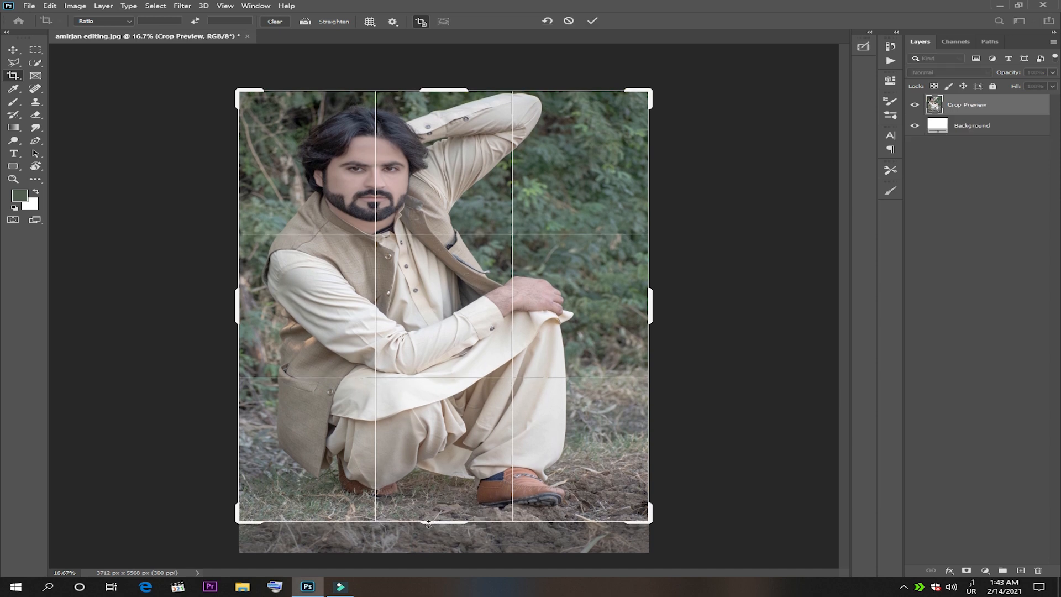
click(591, 21)
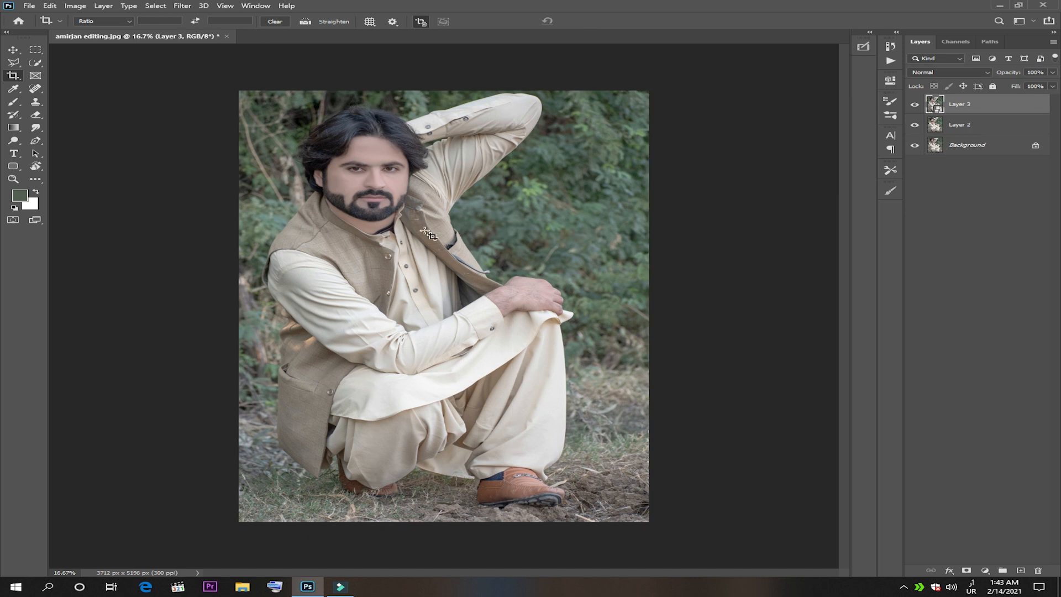
right_click(976, 106)
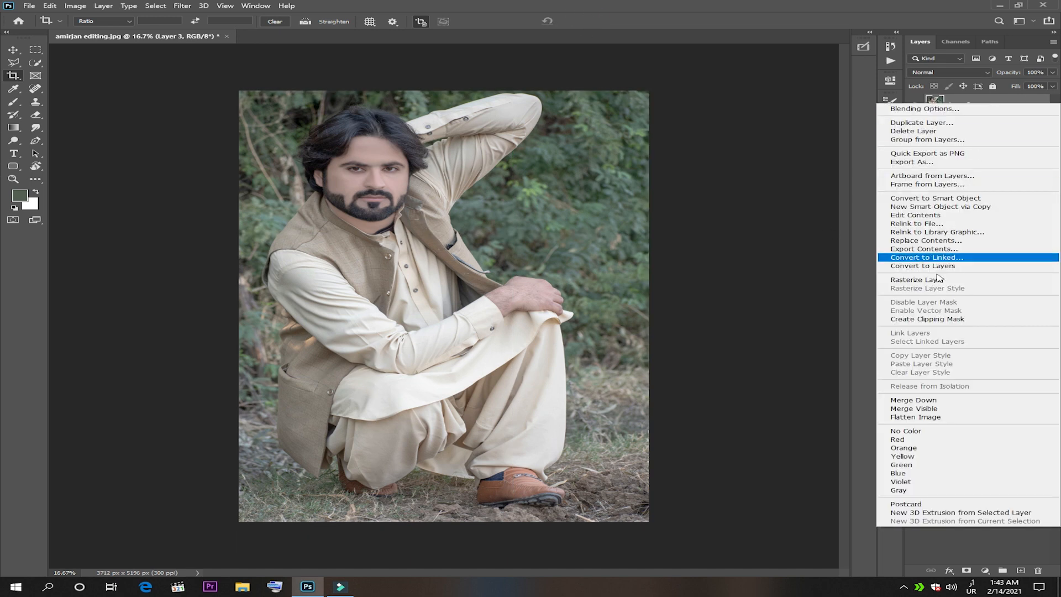
click(899, 400)
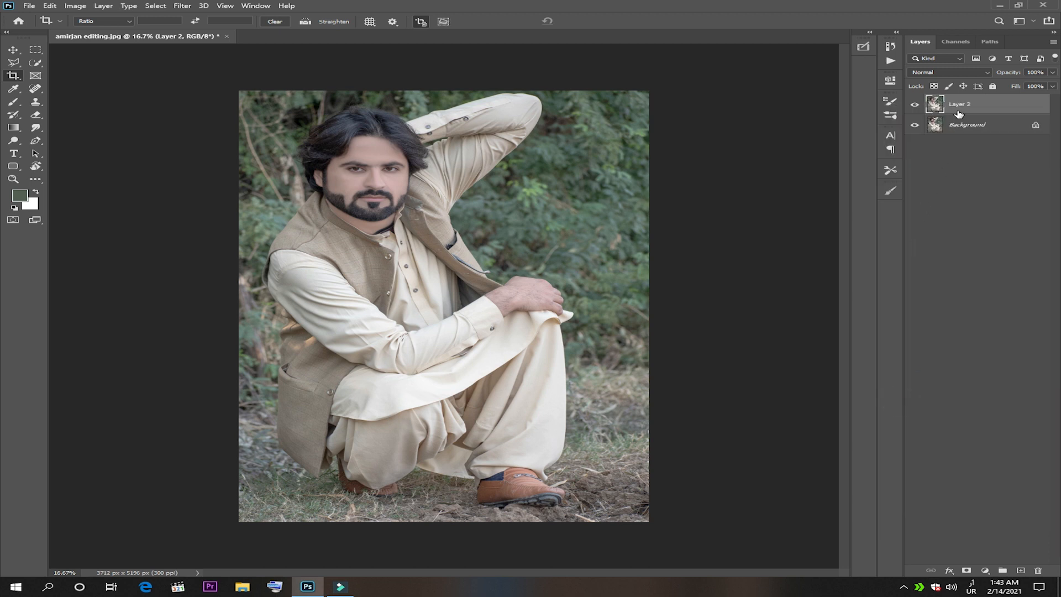
key(ctrl+z)
right_click(958, 113)
click(948, 242)
- Select the seated man automatically with the Quick Selection tool's Select Subject command
click(34, 88)
click(37, 59)
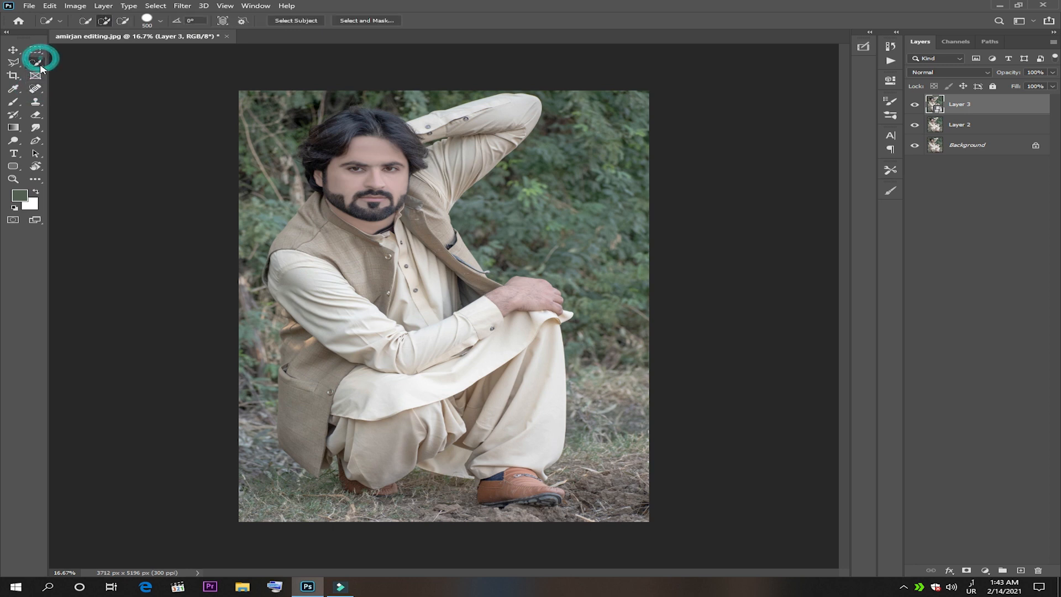
click(312, 21)
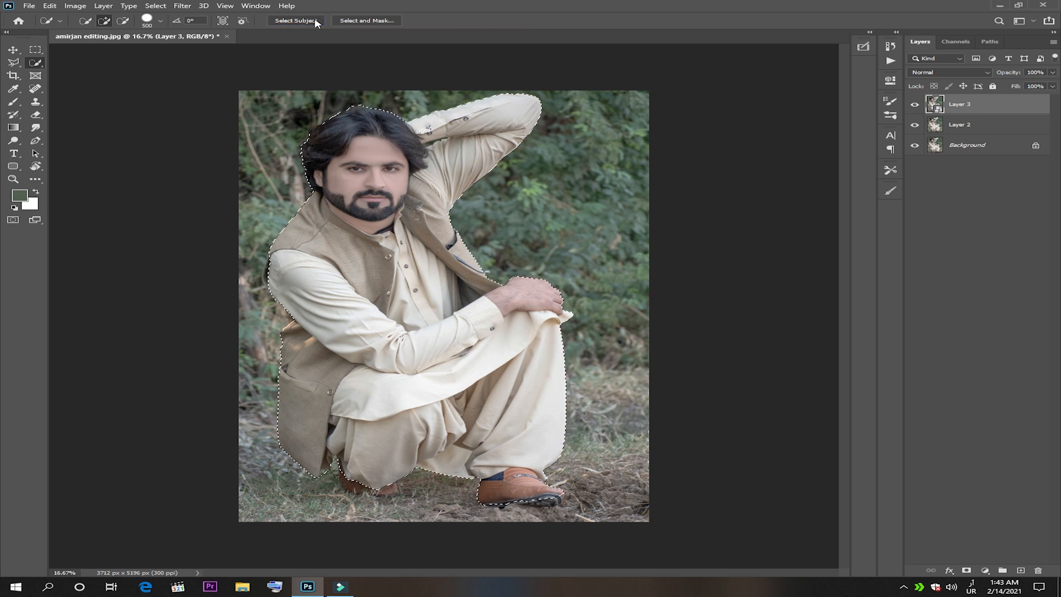
- Reduce the Quick Selection brush to 150 px and add the missing parts of both shoes to the selection
key(ctrl+plus)
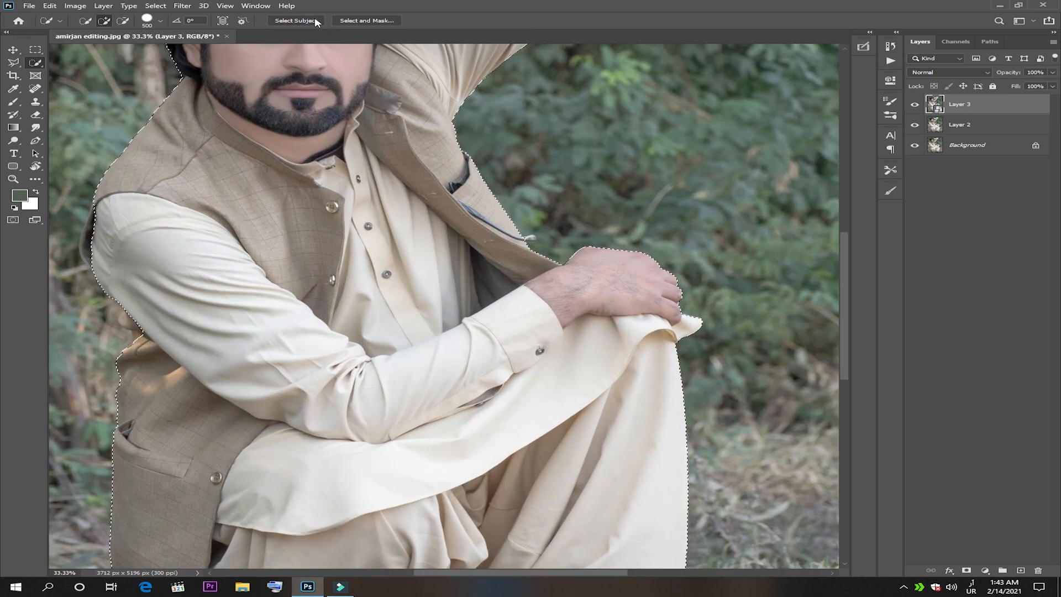
drag(256, 544, 346, 313)
key(bracketleft)
key(bracketleft)
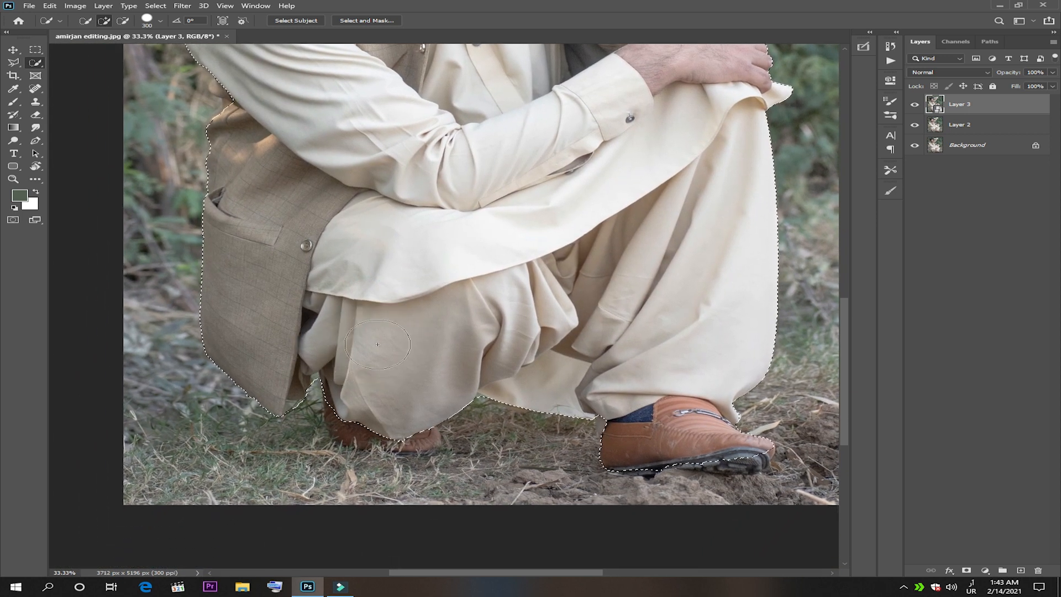
key(bracketleft)
key(bracketleft)
key(bracketleft)
key(bracketleft)
mouse_move(342, 418)
mouse_down()
mouse_move(400, 436)
mouse_move(428, 426)
mouse_move(602, 442)
mouse_move(619, 422)
mouse_move(669, 416)
mouse_up()
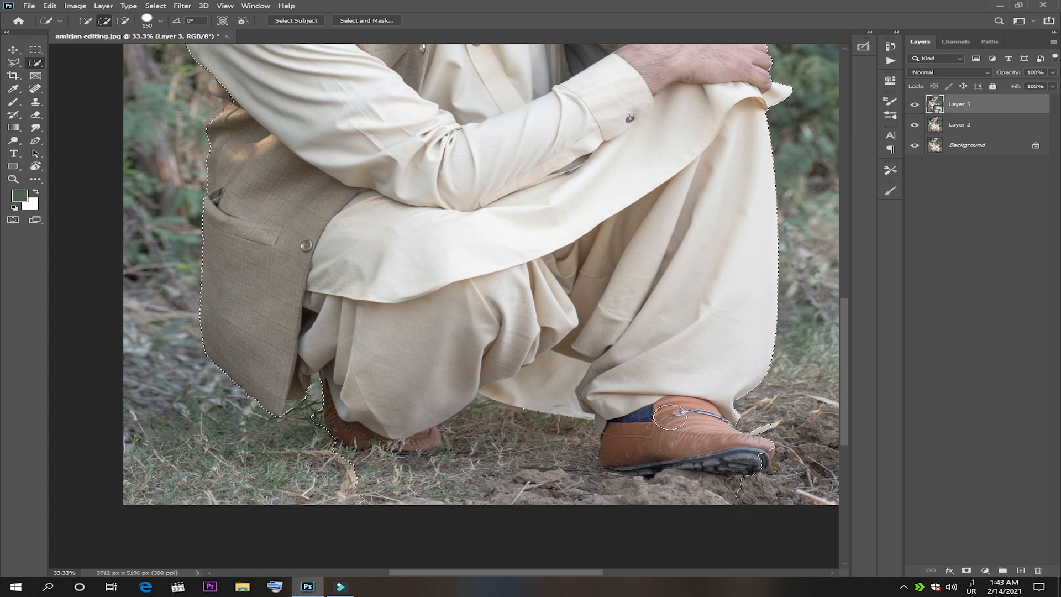
scroll(566, 439, down, 1)
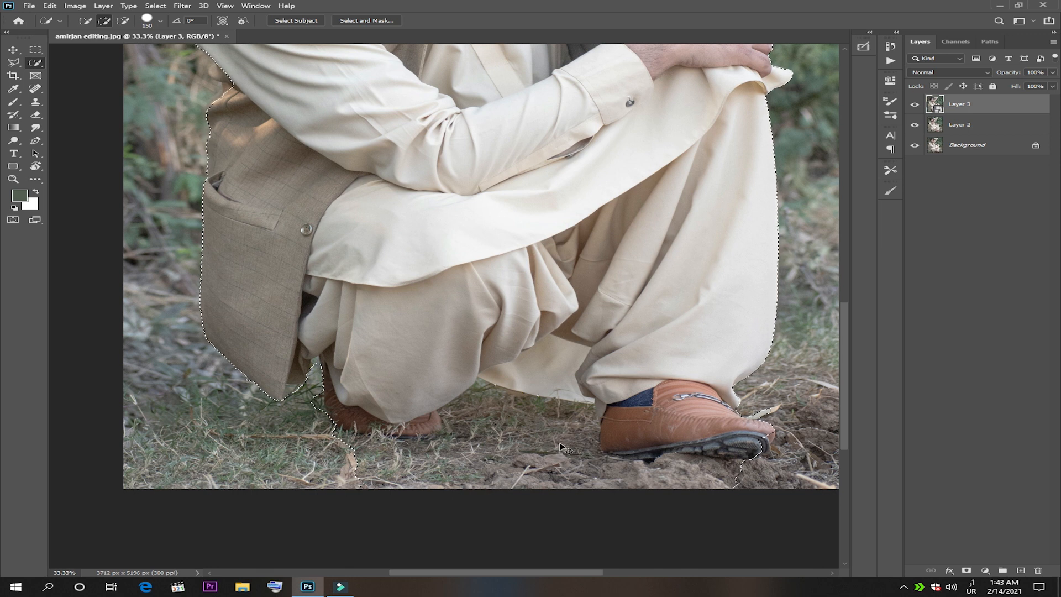
- Add the dark vest edge behind the image-left shoulder to the selection and undo the stray stroke
scroll(599, 280, up, 6)
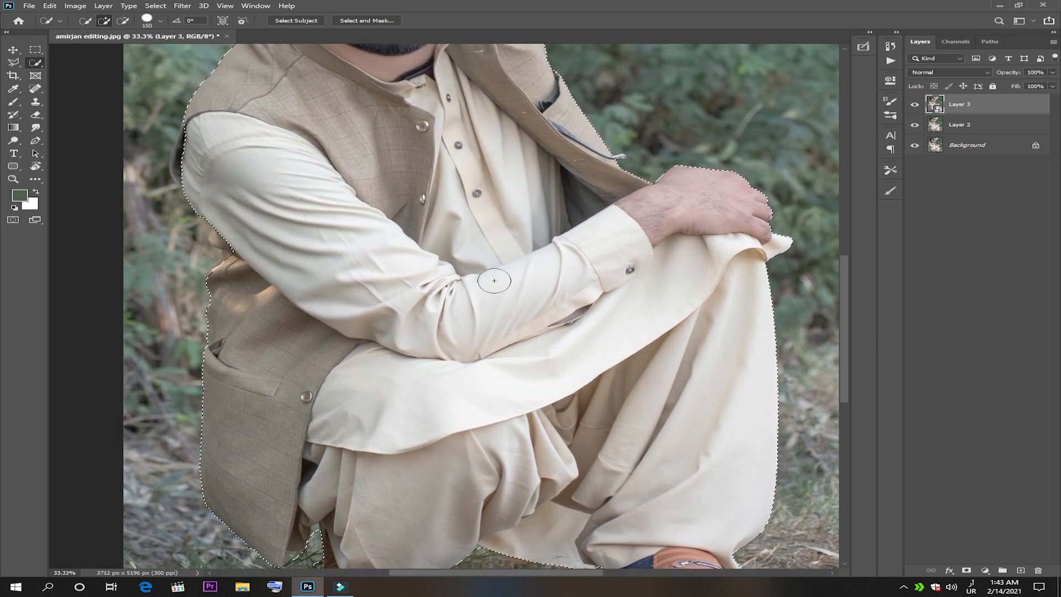
scroll(494, 281, up, 6)
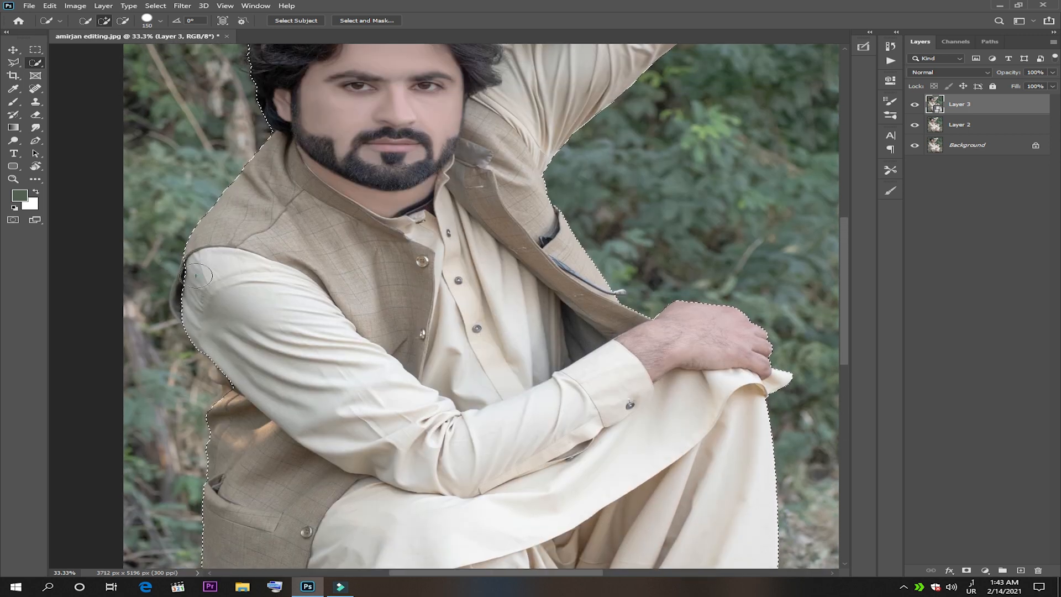
drag(191, 277, 184, 304)
key(ctrl+z)
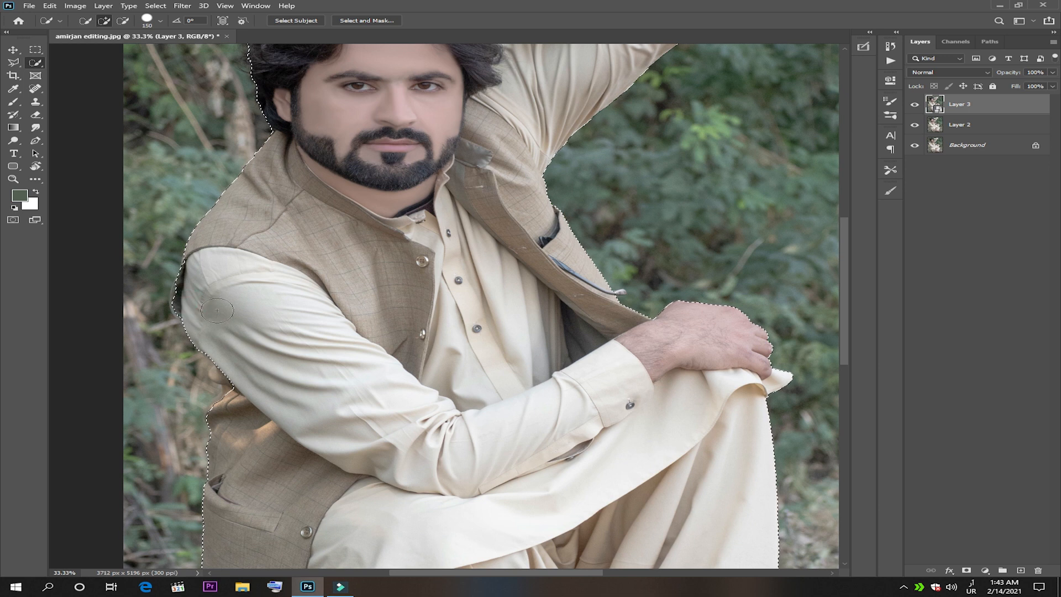
- Reduce the Quick Selection brush to 15 px and subtract the background gap between the raised forearm and the shoulder
scroll(569, 269, up, 2)
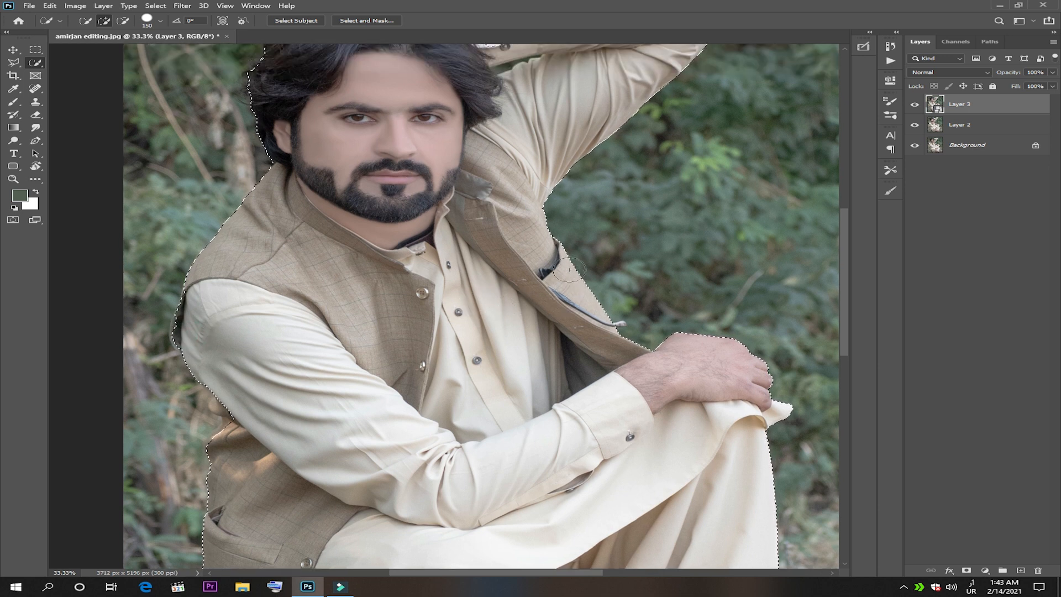
scroll(569, 270, up, 5)
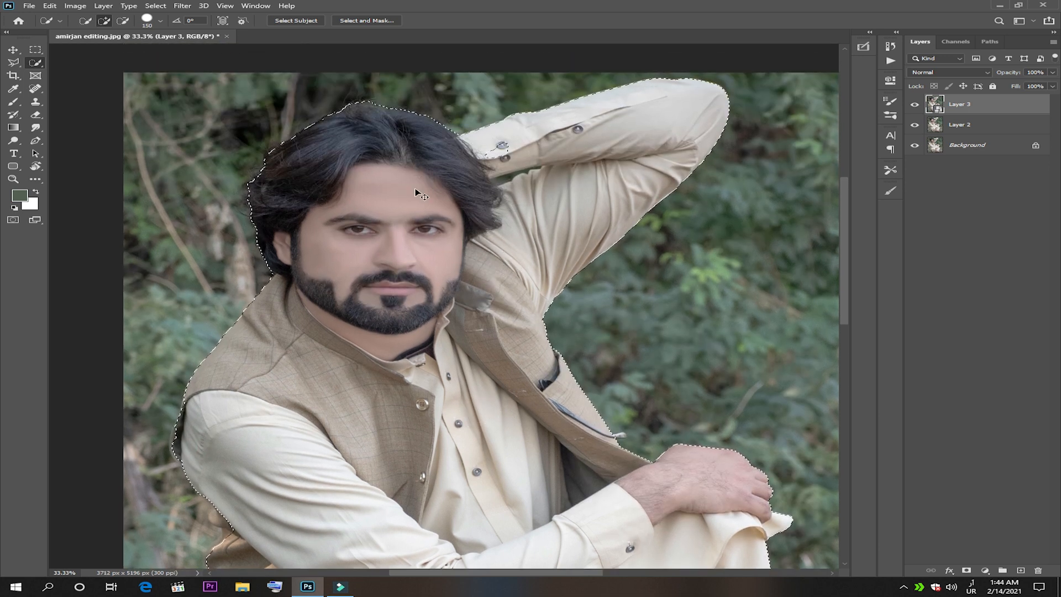
key(ctrl+plus)
key(ctrl+plus)
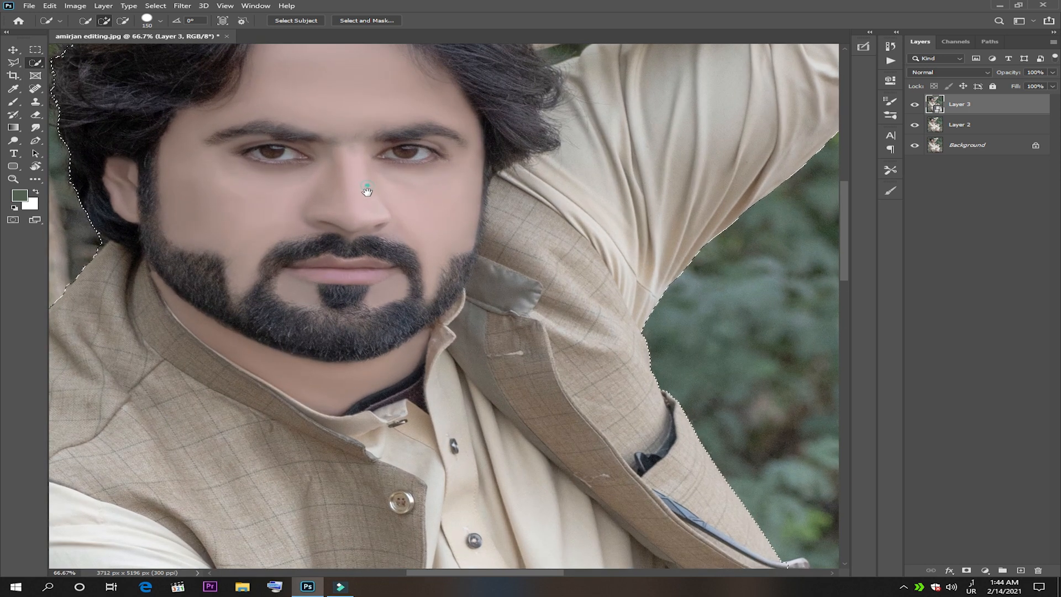
drag(366, 191, 330, 486)
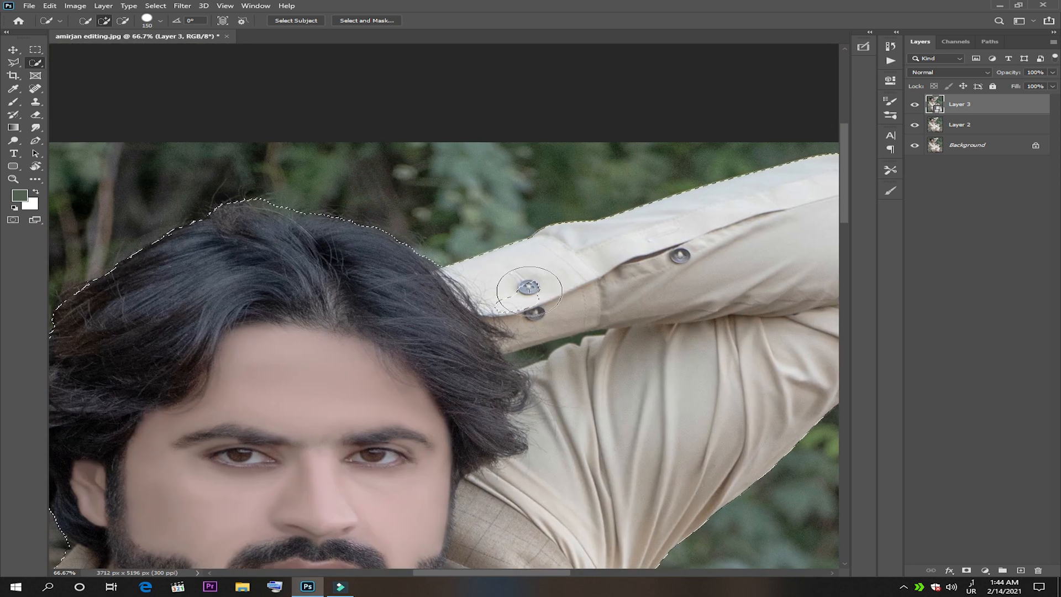
key(bracketleft)
key(bracketleft)
key(bracketleft)
key(bracketleft)
key(bracketleft)
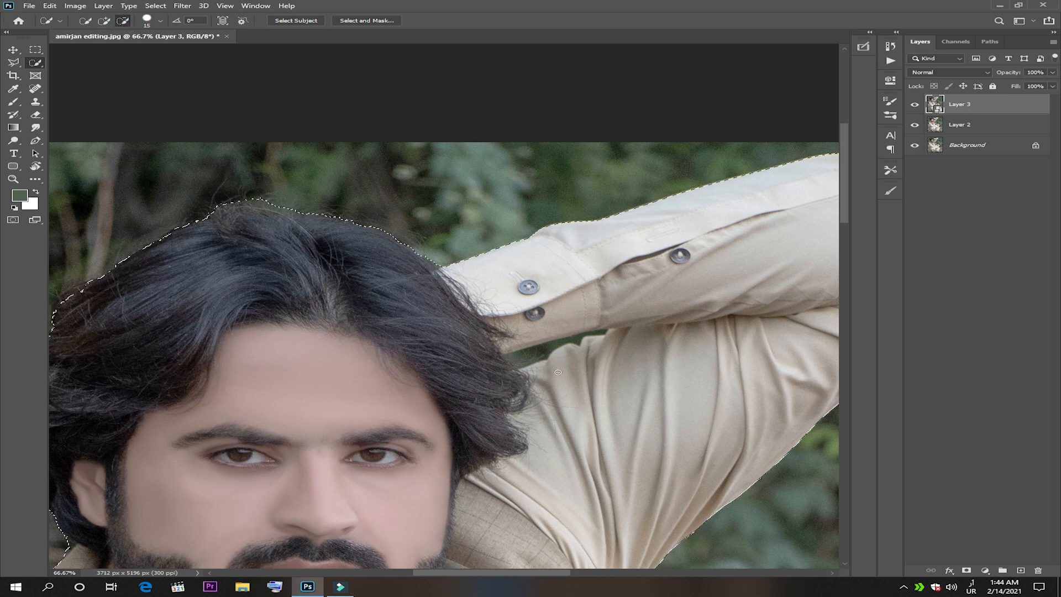
drag(519, 361, 604, 334)
click(514, 359)
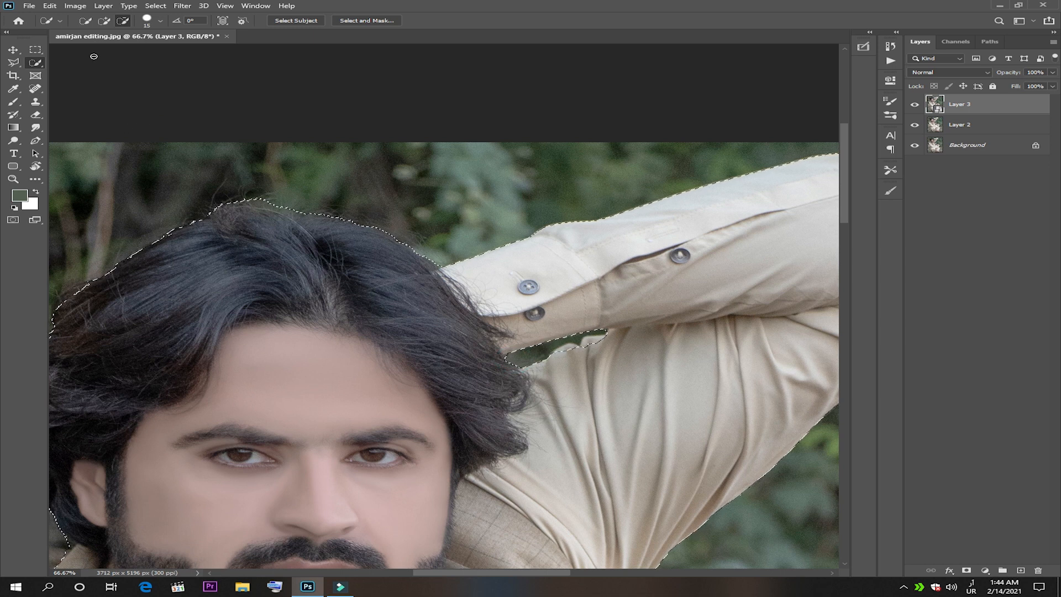
- Open the man's selection in the Select and Mask workspace and bring the whole head into view
click(104, 21)
click(356, 21)
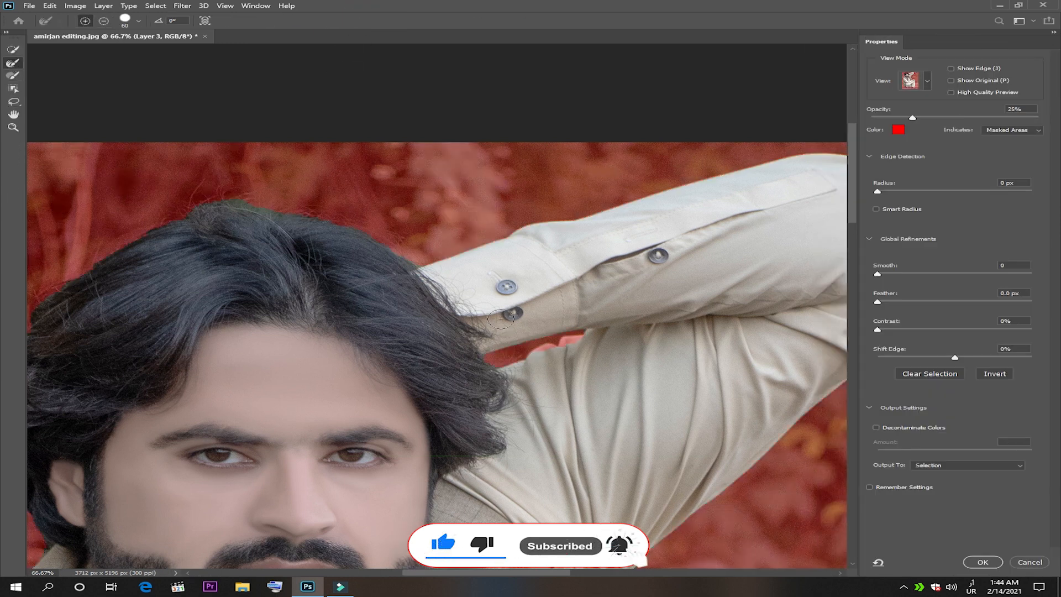
click(13, 75)
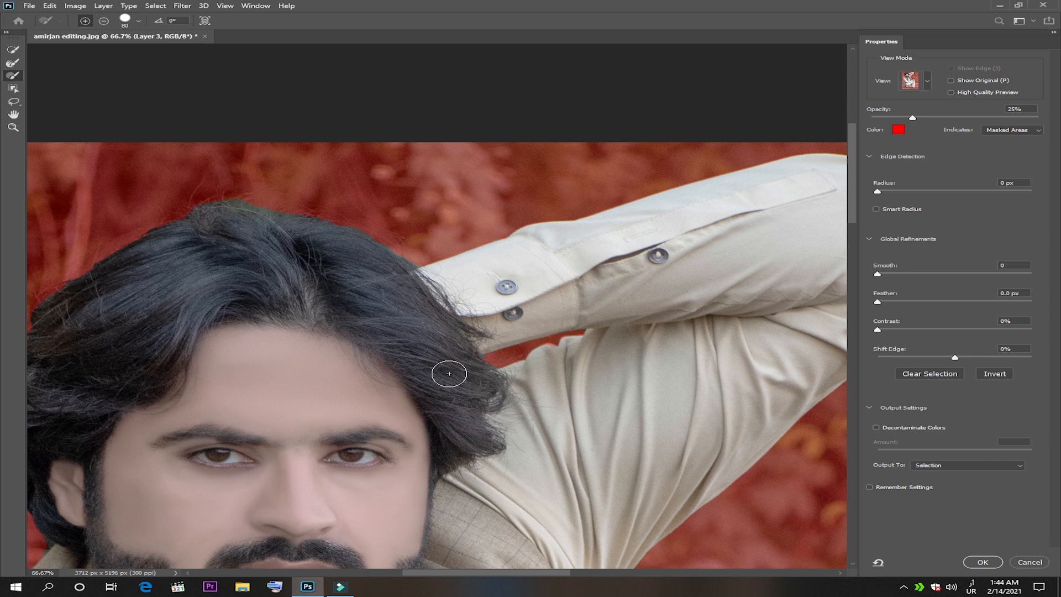
mouse_move(211, 367)
mouse_down()
mouse_move(474, 343)
mouse_move(473, 317)
mouse_up()
drag(403, 346, 397, 296)
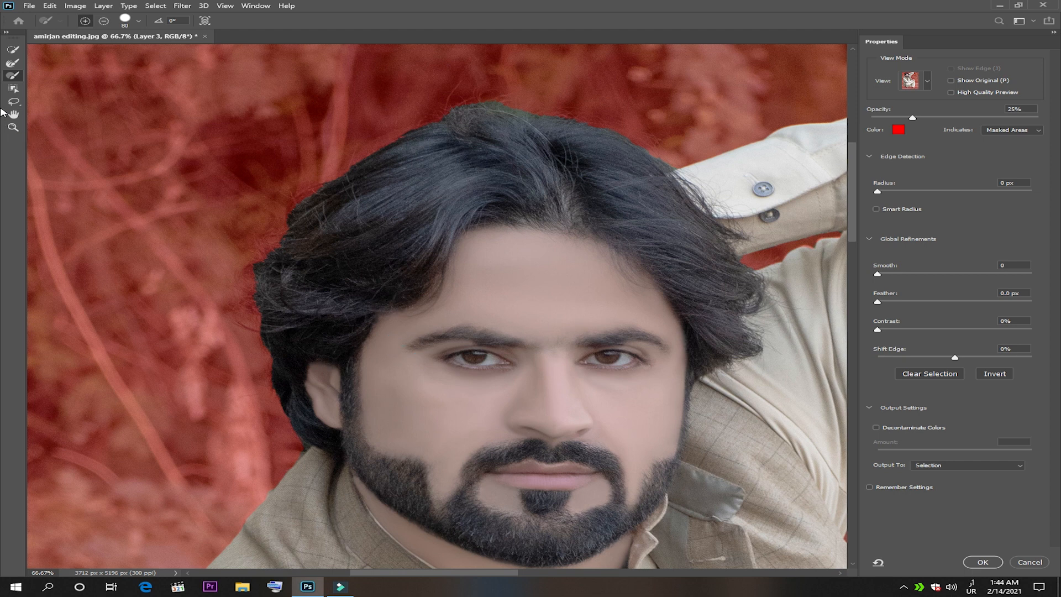
- Refine the selection along the hair outline with the Refine Edge Brush, reducing it to 45 px
click(13, 65)
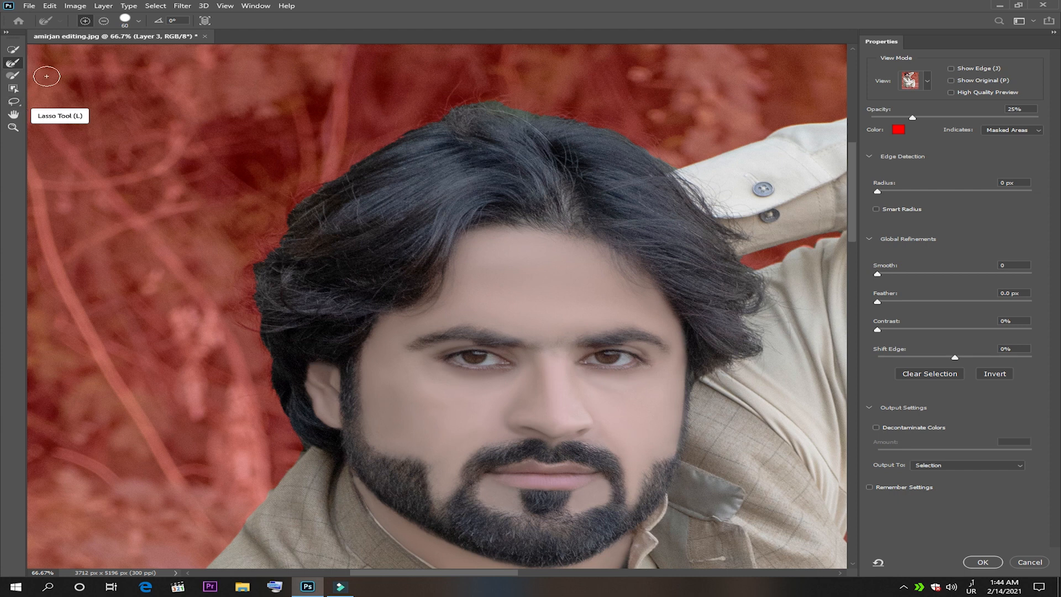
key(bracketleft)
key(bracketleft)
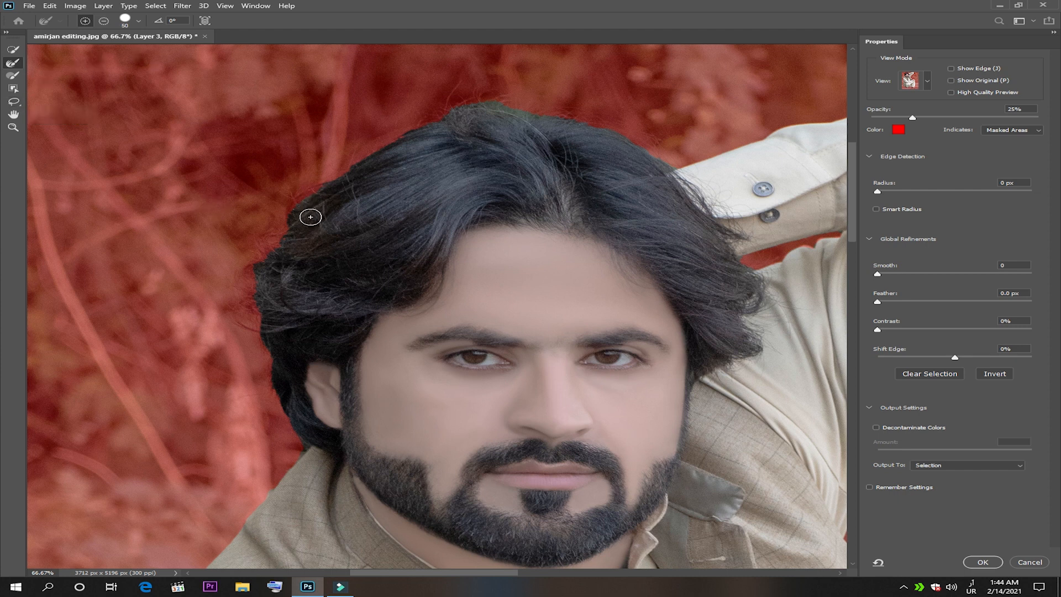
drag(334, 180, 370, 156)
drag(416, 125, 446, 112)
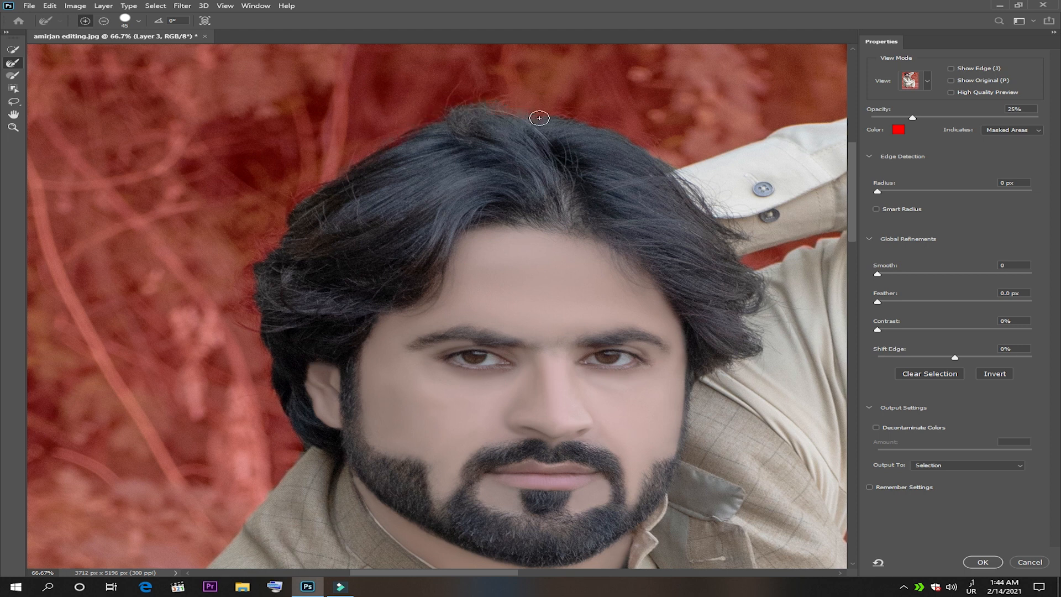
drag(539, 117, 608, 130)
mouse_move(331, 191)
mouse_down()
mouse_move(332, 182)
mouse_move(303, 201)
mouse_move(261, 261)
mouse_move(276, 378)
mouse_move(306, 440)
mouse_up()
mouse_move(446, 125)
mouse_down()
mouse_move(502, 111)
mouse_move(462, 126)
mouse_move(446, 108)
mouse_move(506, 127)
mouse_up()
- Paint the dark vest edge behind the image-left shoulder into the selection with the 80 px Brush tool
drag(222, 296, 464, 47)
drag(301, 313, 337, 155)
click(13, 75)
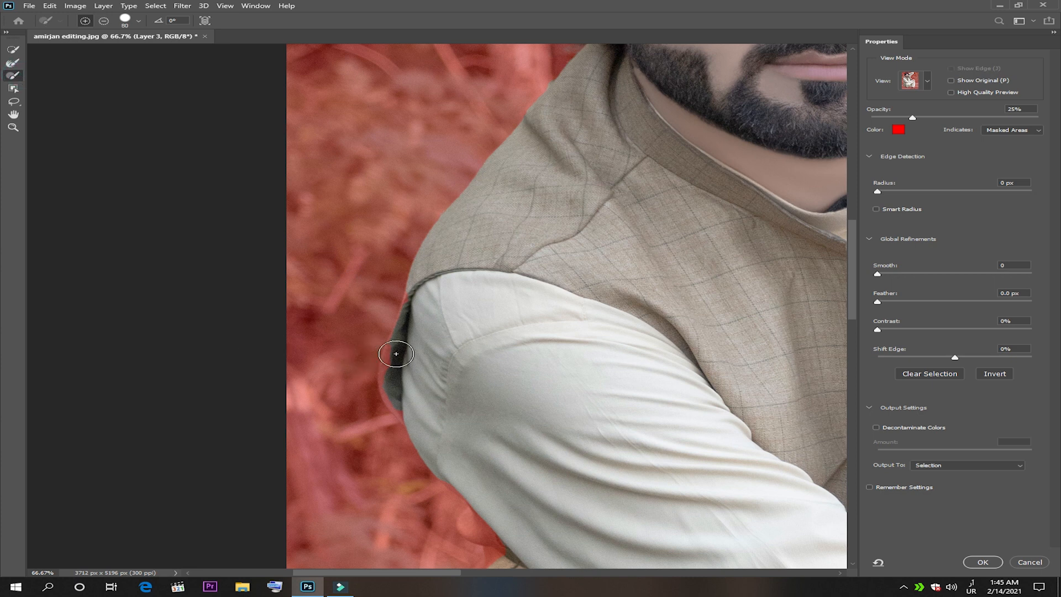
drag(401, 352, 410, 408)
- Subtract the grass patches beside the vest hem and the heel of the rear shoe from the selection
scroll(421, 299, down, 3)
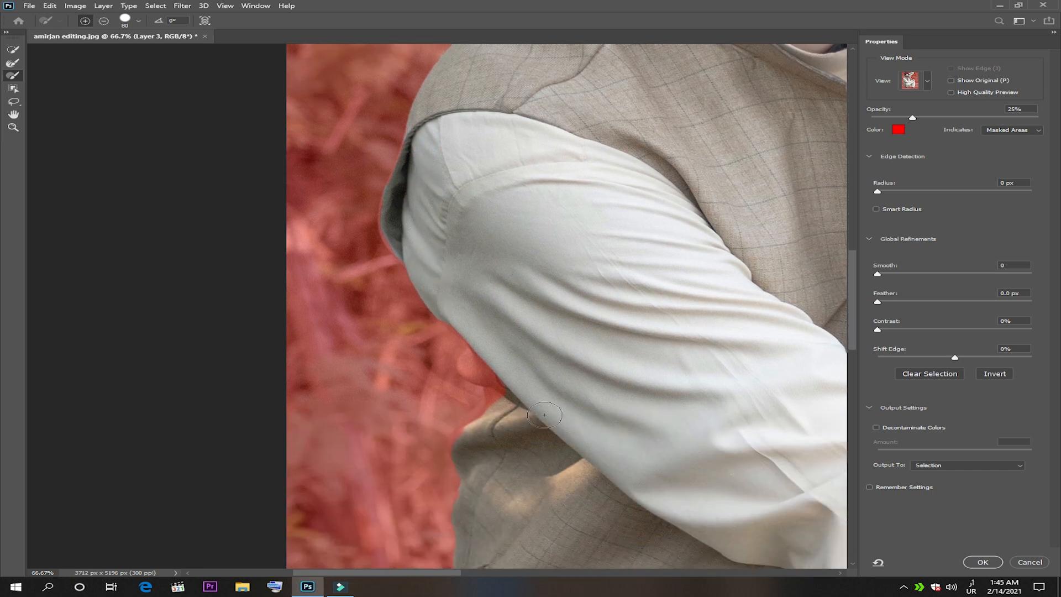
scroll(545, 415, down, 6)
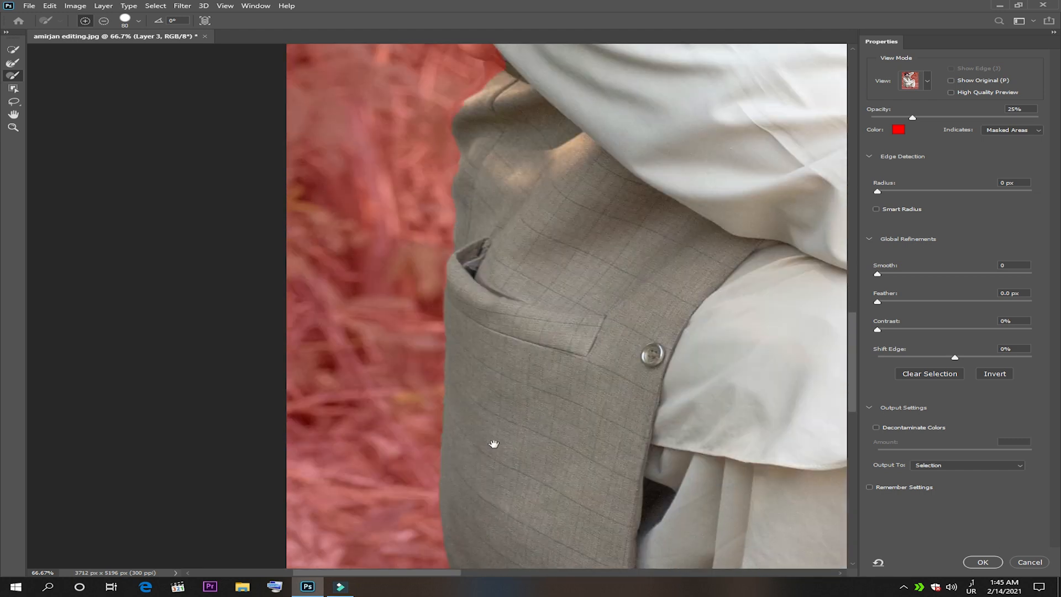
drag(494, 444, 438, 230)
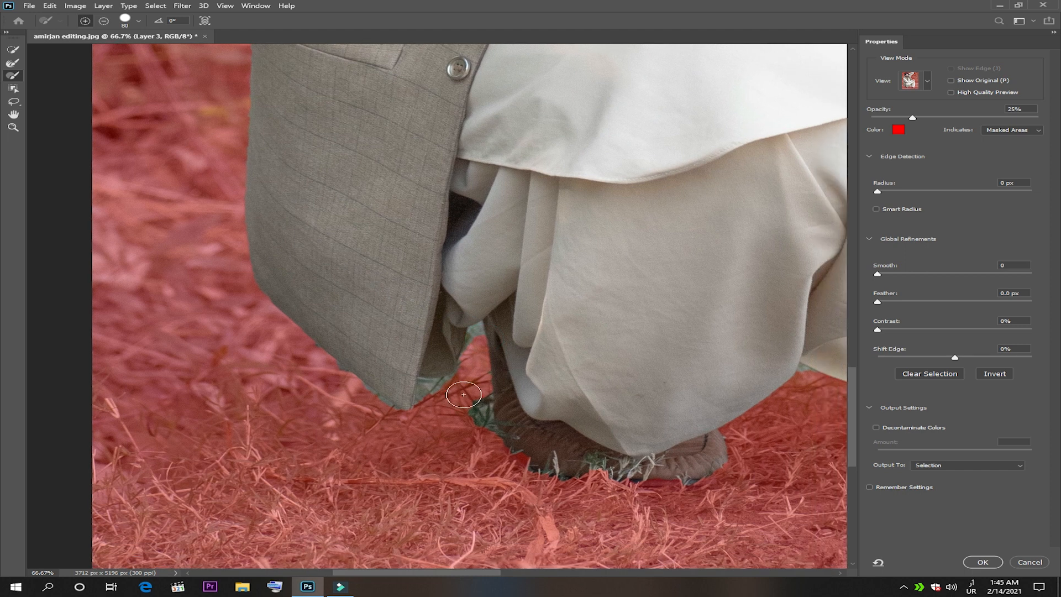
click(103, 21)
click(427, 393)
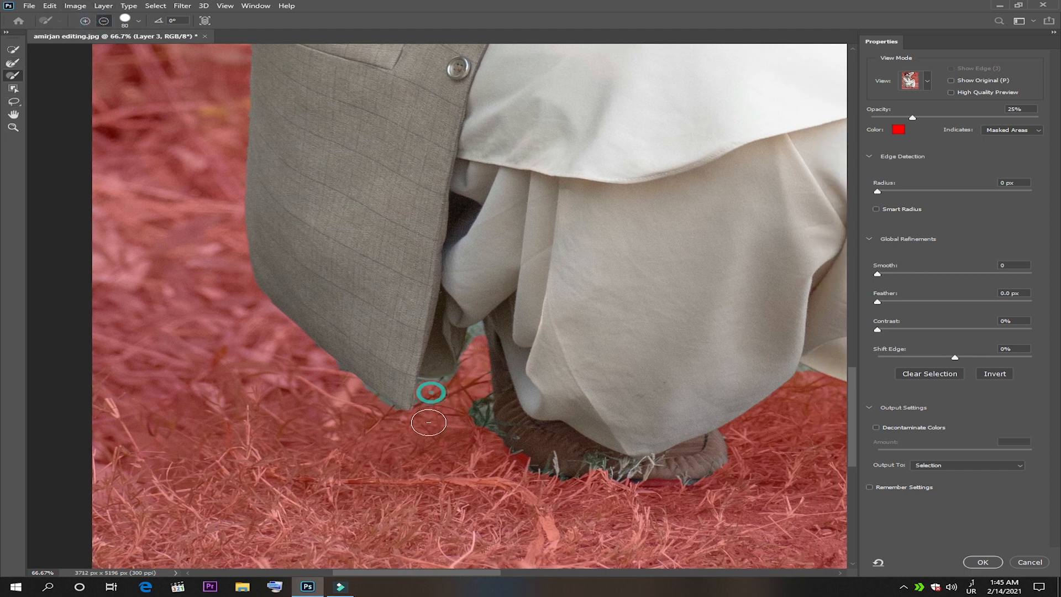
click(471, 409)
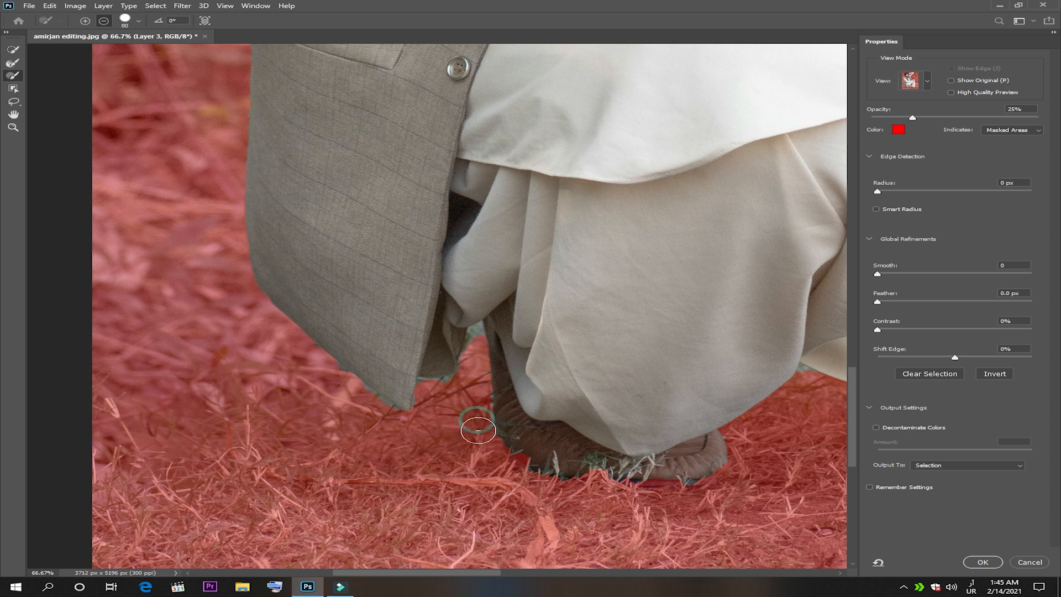
- Add the missing sole of the front shoe to the selection
drag(582, 485, 31, 370)
drag(273, 334, 126, 366)
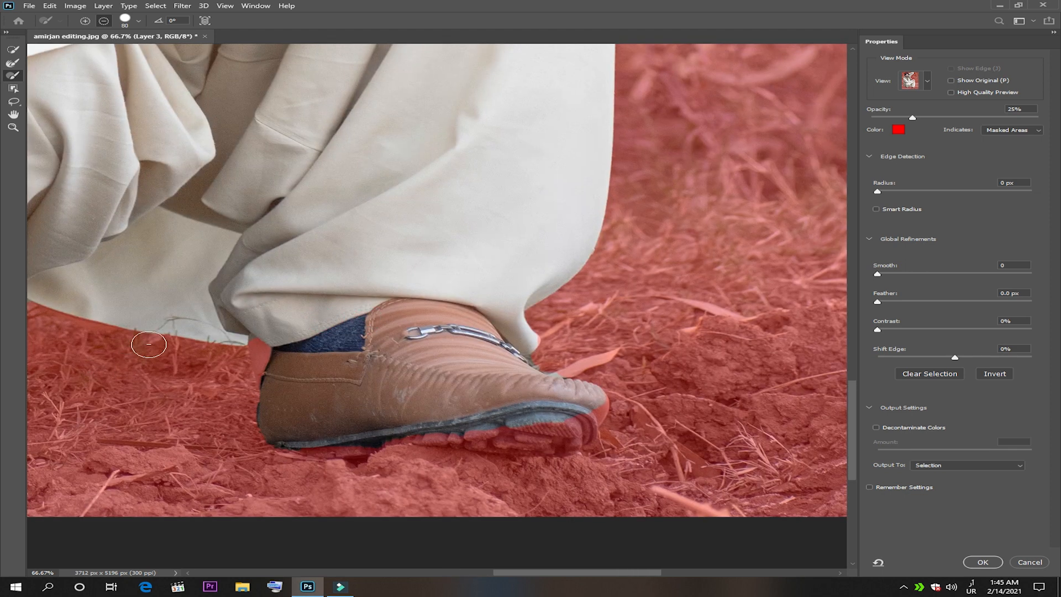
click(85, 22)
mouse_move(399, 430)
mouse_down()
mouse_move(564, 440)
mouse_move(586, 413)
mouse_move(503, 436)
mouse_move(290, 436)
mouse_up()
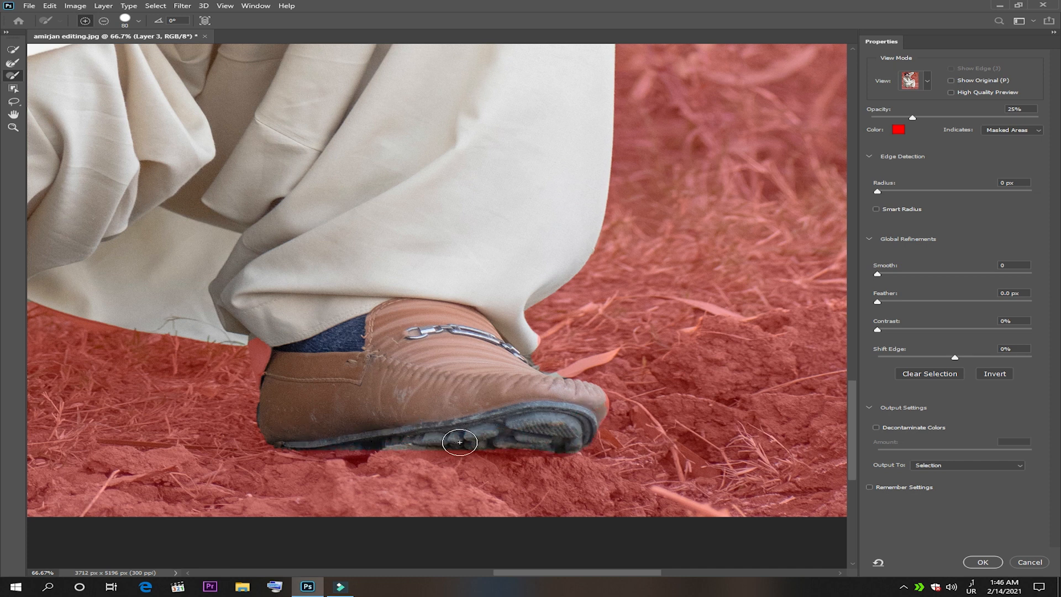
- Reduce the brush to 15 px and inspect the selection edge from the trousers up to the raised sleeve
scroll(466, 283, up, 1)
scroll(475, 271, up, 6)
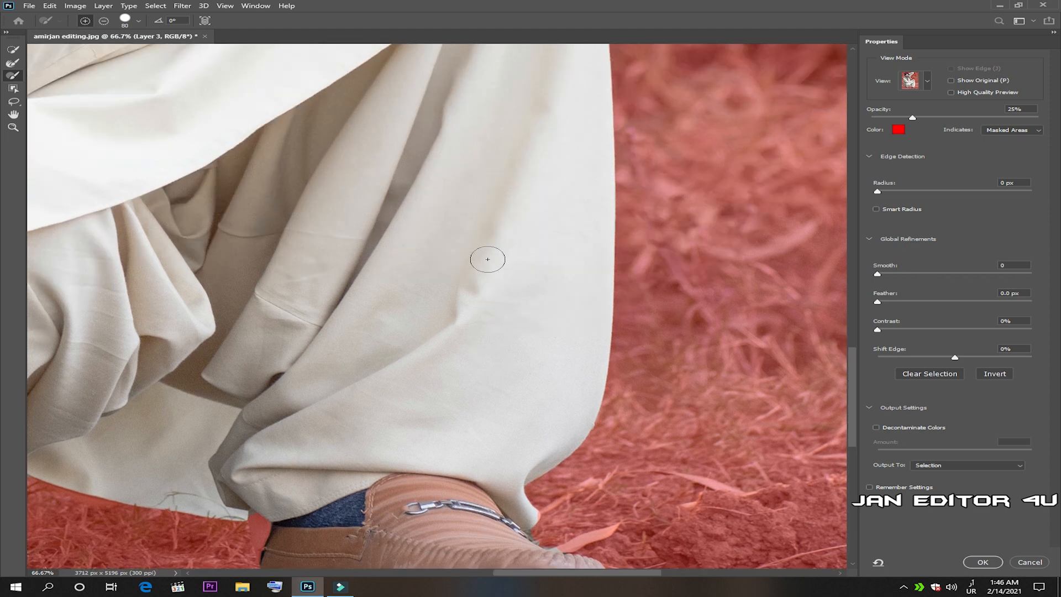
key(space)
drag(433, 199, 400, 414)
drag(375, 209, 446, 334)
drag(364, 300, 380, 413)
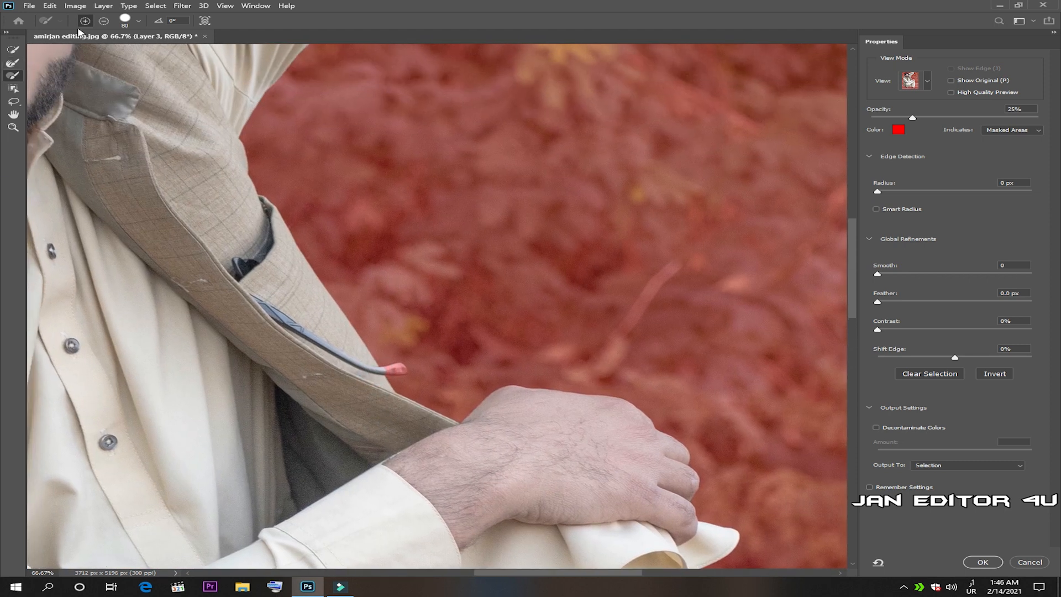
key(bracketleft)
key(bracketleft)
scroll(254, 282, up, 10)
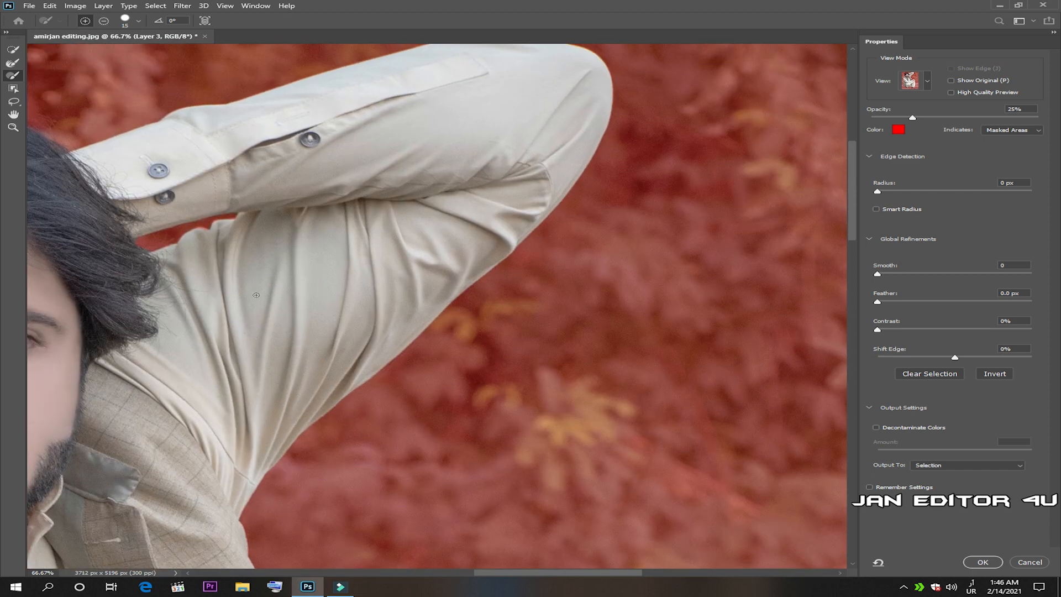
scroll(237, 301, up, 3)
- Set Shift Edge to +17% and Contrast to 7%, and enable Smart Radius with a 1 px radius
click(12, 64)
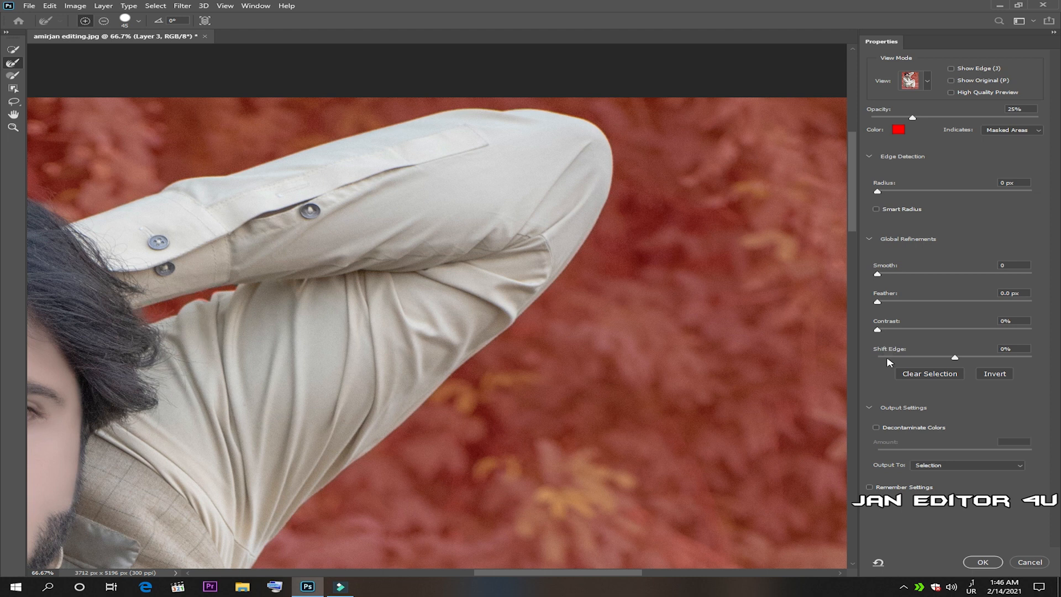
drag(962, 361, 969, 360)
drag(878, 330, 889, 330)
click(876, 210)
drag(879, 191, 887, 192)
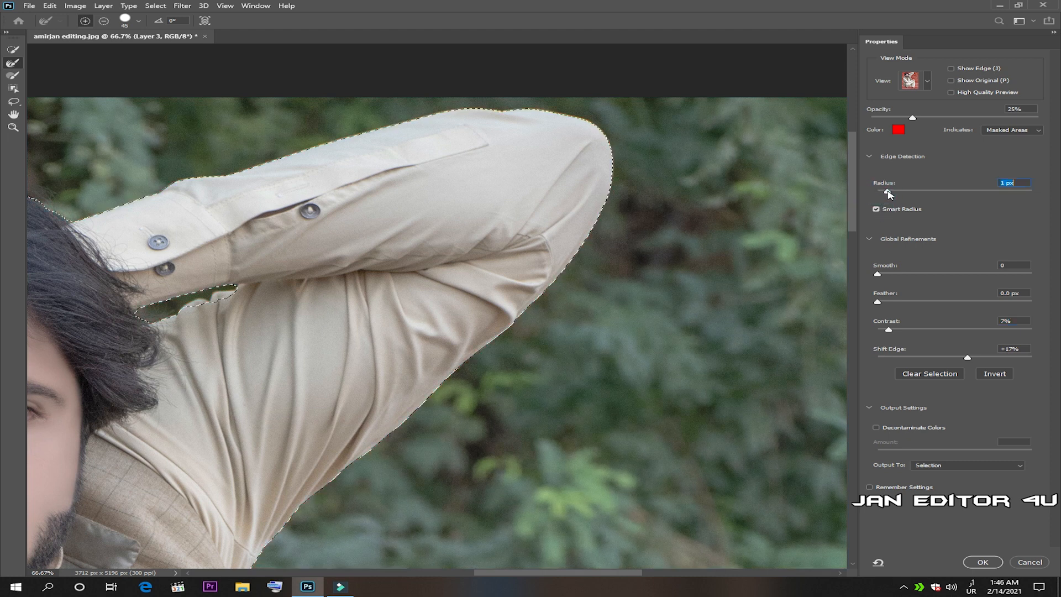
- Output the refined selection as a New Layer with Layer Mask and fit the whole image in view
click(928, 466)
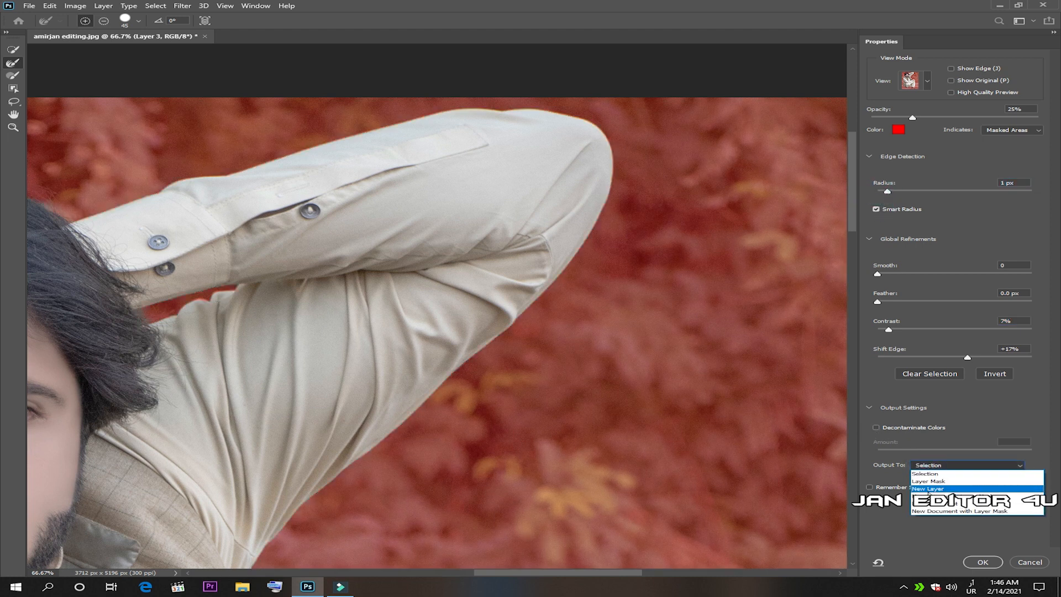
click(931, 496)
click(976, 561)
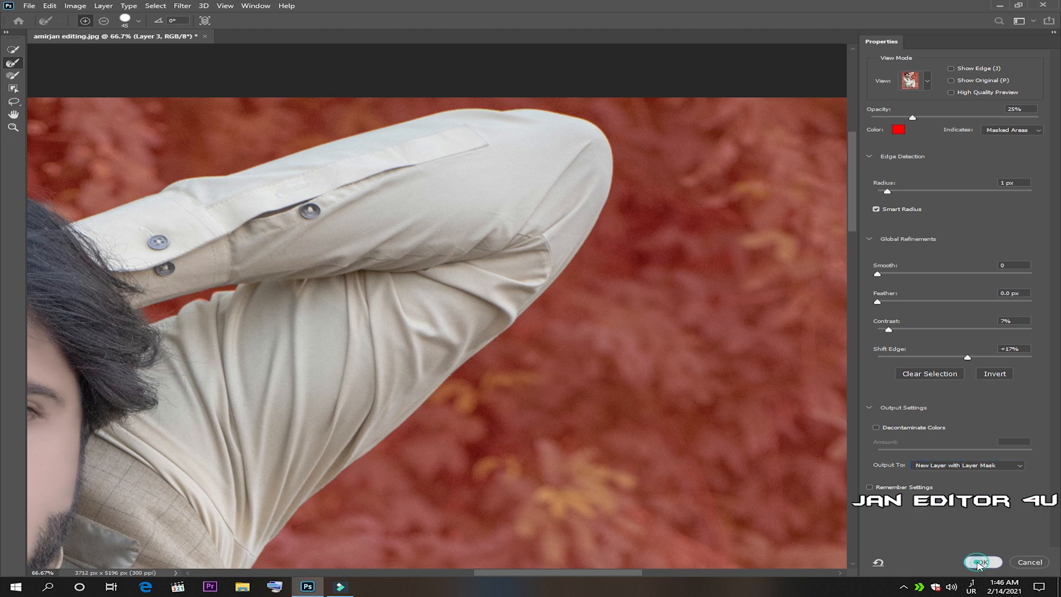
key(ctrl+0)
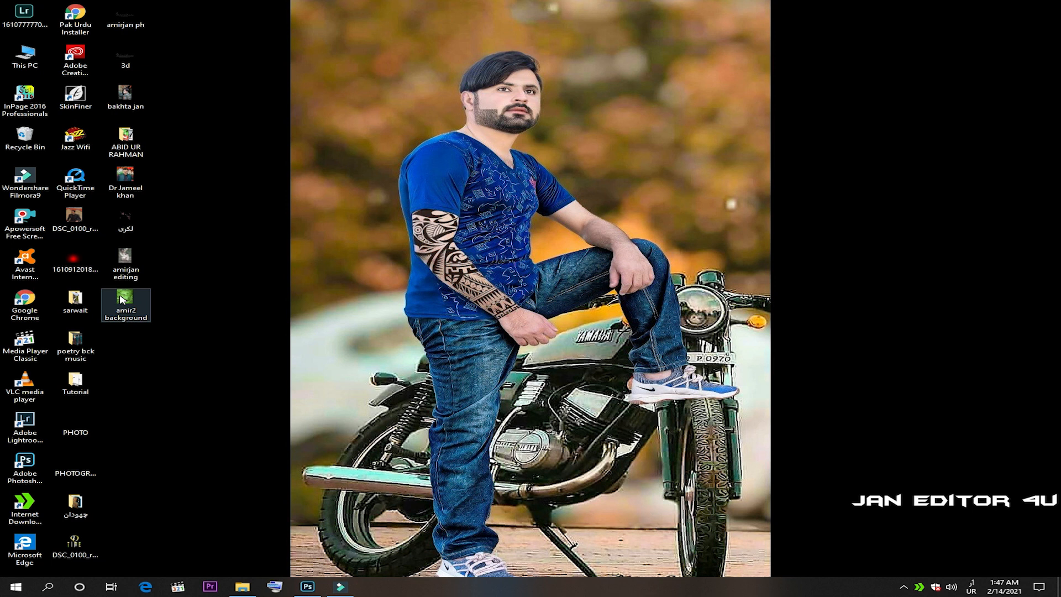
- Place the amir2 background image from the desktop and scale it to 83.53% width and 89.34% height, aligned with the canvas's upper edge
drag(122, 298, 358, 309)
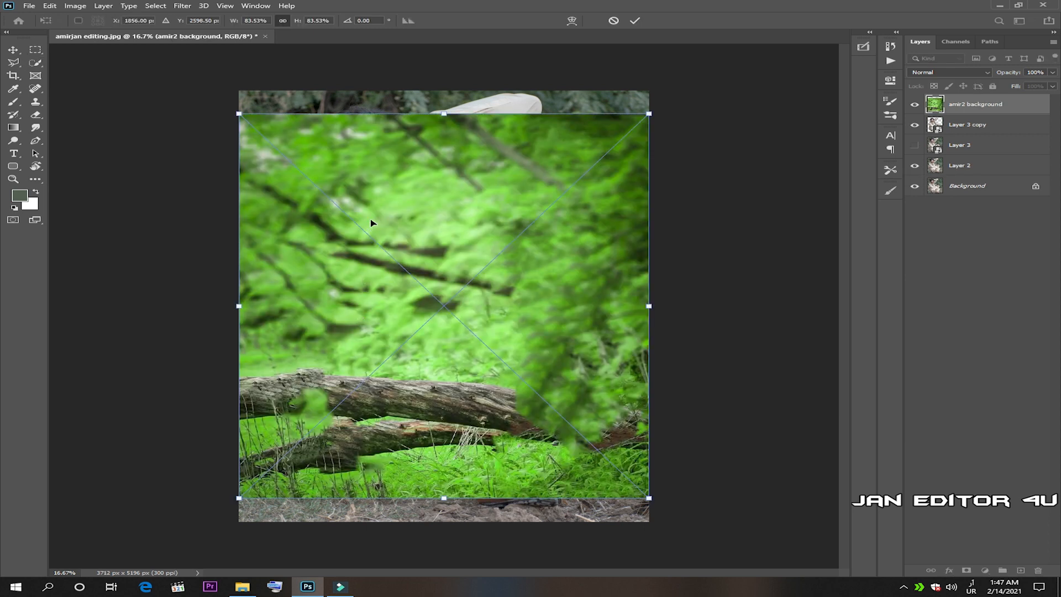
drag(650, 112, 649, 89)
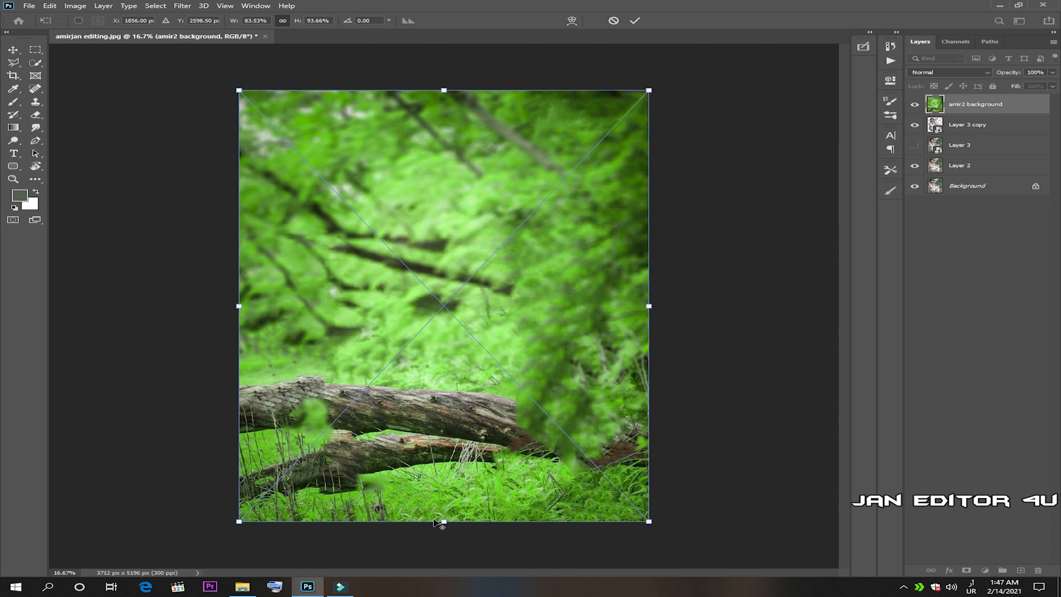
drag(445, 520, 445, 505)
drag(449, 476, 450, 456)
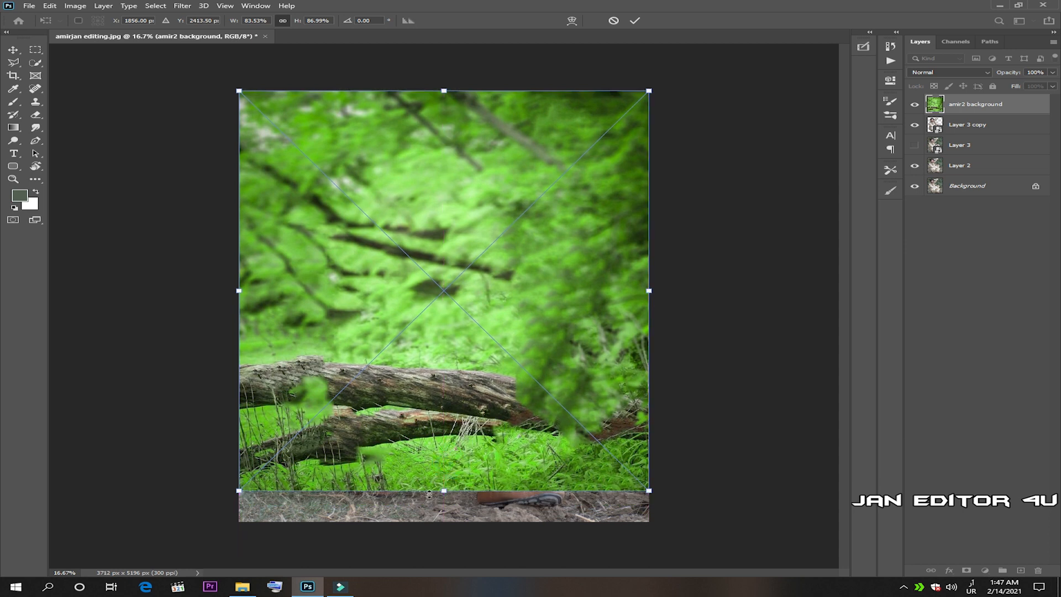
drag(441, 490, 441, 502)
drag(239, 506, 239, 495)
drag(389, 371, 389, 377)
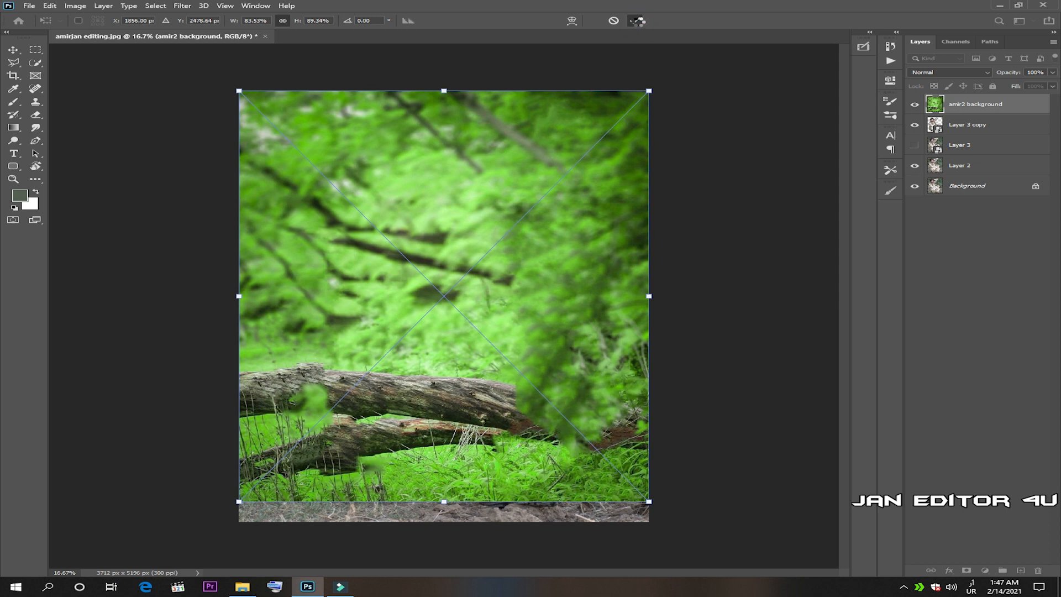
click(635, 20)
- Move the amir2 background layer beneath Layer 3 copy and add a layer mask to it
drag(993, 110, 994, 140)
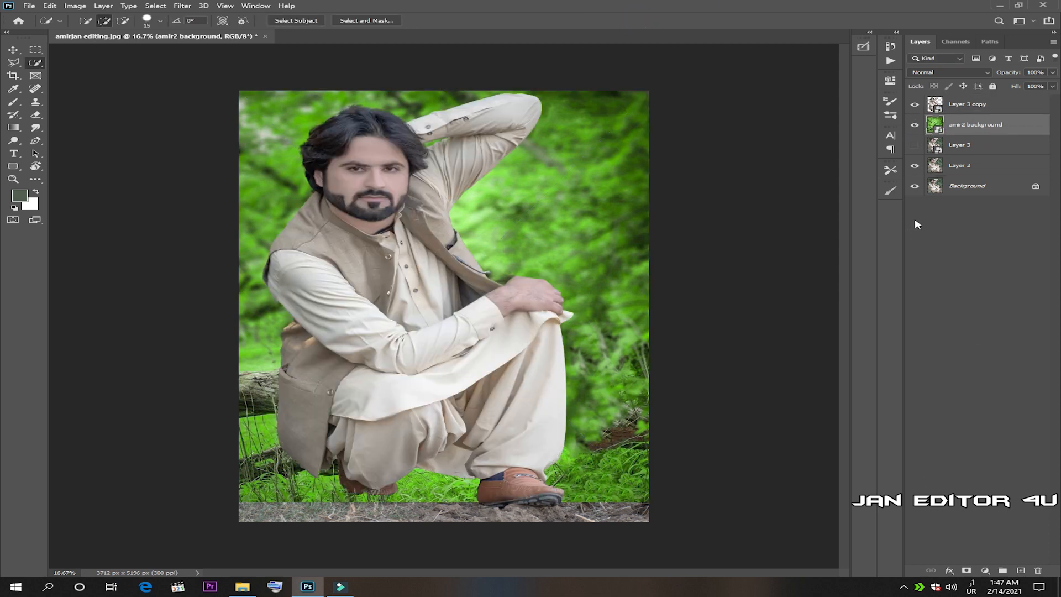
click(965, 570)
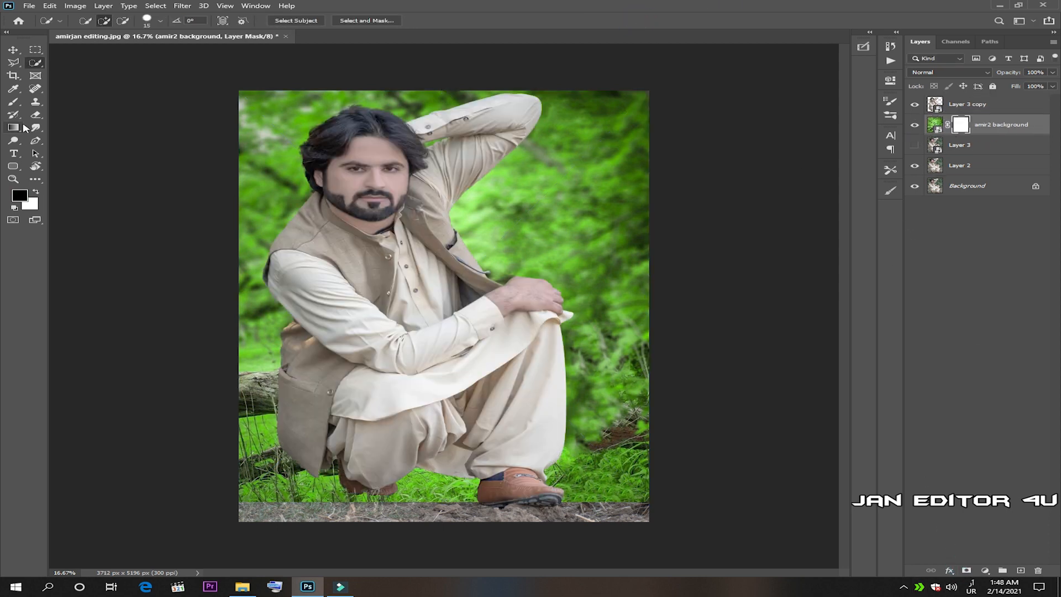
- Mask the green background's lower edge into the original ground using a soft 800 px black brush at 50% opacity
click(13, 102)
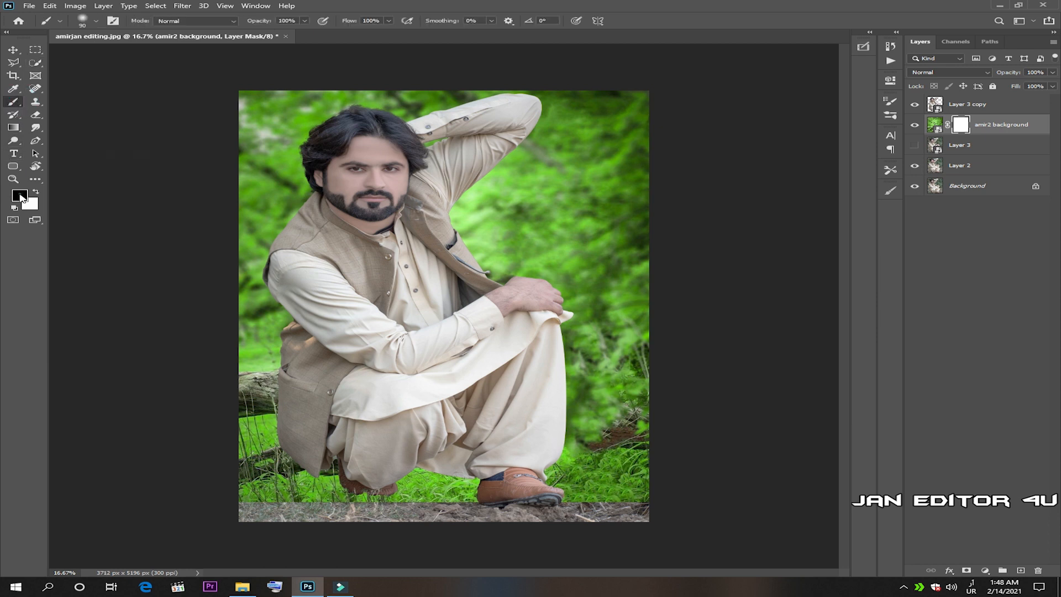
click(20, 196)
click(964, 216)
key(bracketright)
key(bracketright)
key(bracketright)
key(bracketright)
key(bracketright)
key(bracketright)
key(5)
mouse_move(248, 494)
mouse_down()
mouse_move(404, 505)
mouse_move(699, 498)
mouse_move(594, 518)
mouse_move(457, 511)
mouse_move(303, 523)
mouse_move(453, 517)
mouse_move(421, 523)
mouse_move(434, 519)
mouse_move(428, 537)
mouse_move(440, 526)
mouse_move(374, 531)
mouse_move(383, 522)
mouse_move(230, 502)
mouse_up()
mouse_move(293, 514)
mouse_down()
mouse_move(406, 533)
mouse_move(360, 518)
mouse_move(463, 531)
mouse_move(719, 532)
mouse_up()
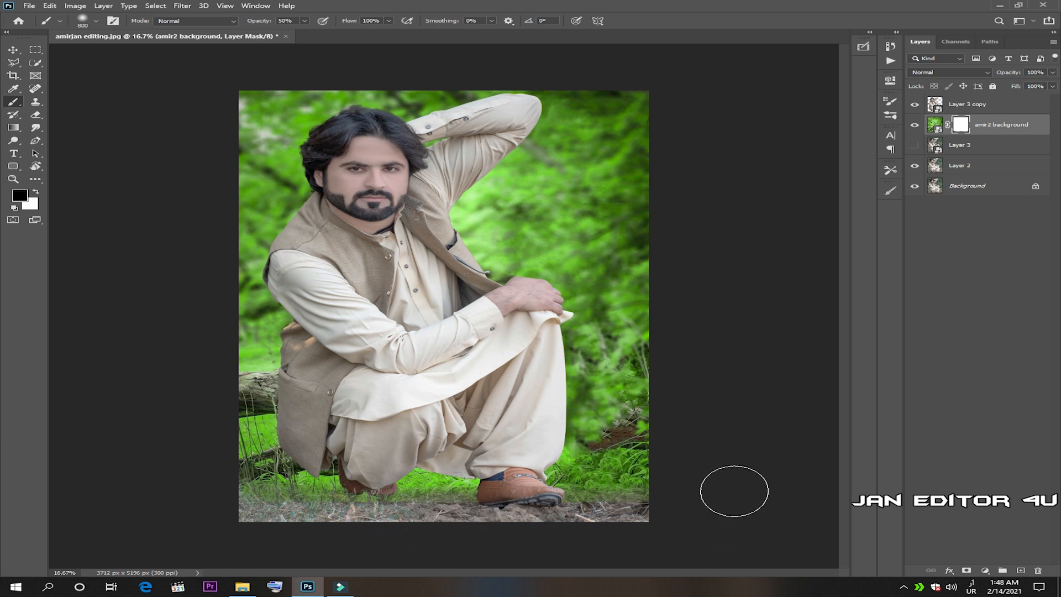
- Enlarge the brush to 1100 px and fade the background's lower edge further around both shoes
key(bracketright)
key(bracketright)
key(bracketright)
mouse_move(658, 485)
mouse_down()
mouse_move(426, 492)
mouse_move(166, 476)
mouse_move(252, 510)
mouse_up()
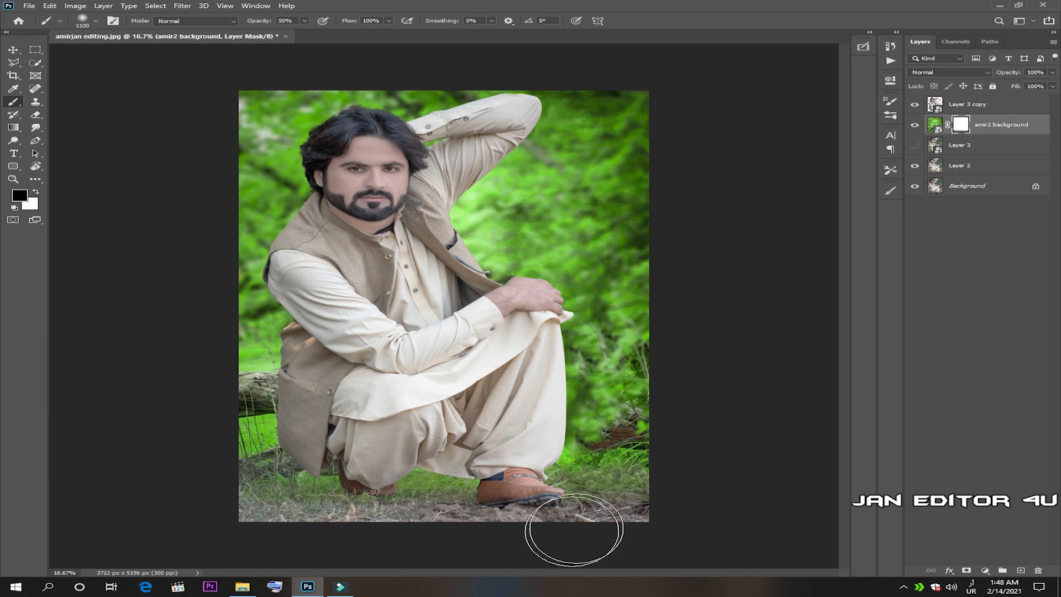
- Convert the masked amir2 background layer to a smart object and open it in the Camera Raw filter
right_click(997, 128)
click(965, 217)
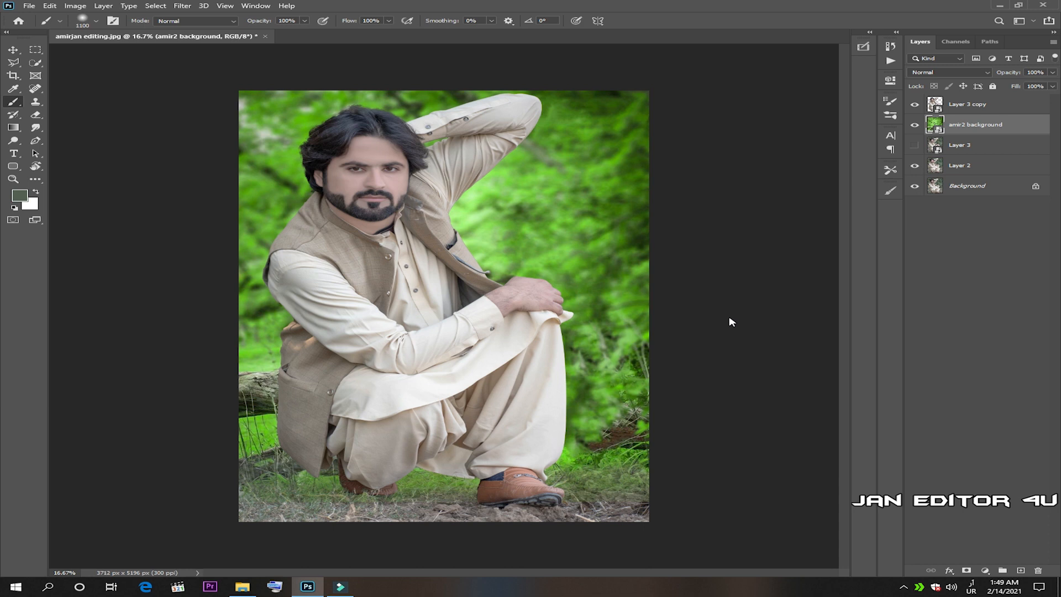
key(ctrl+shift+a)
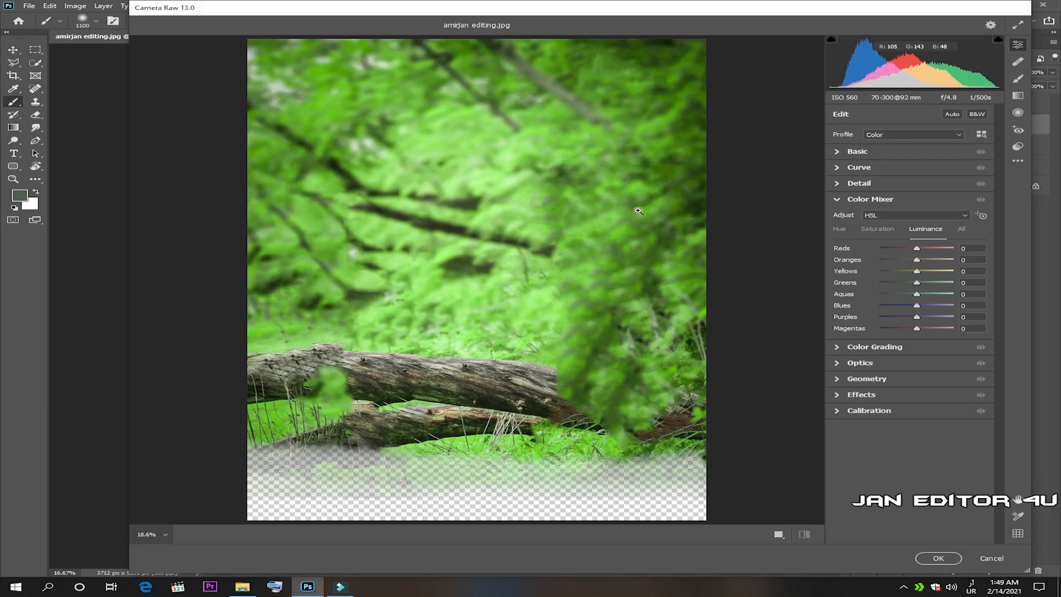
- Set the Color Mixer hue of the background's Yellows, Greens and Aquas to -100
click(844, 201)
click(844, 201)
click(840, 229)
drag(899, 271, 871, 294)
click(891, 296)
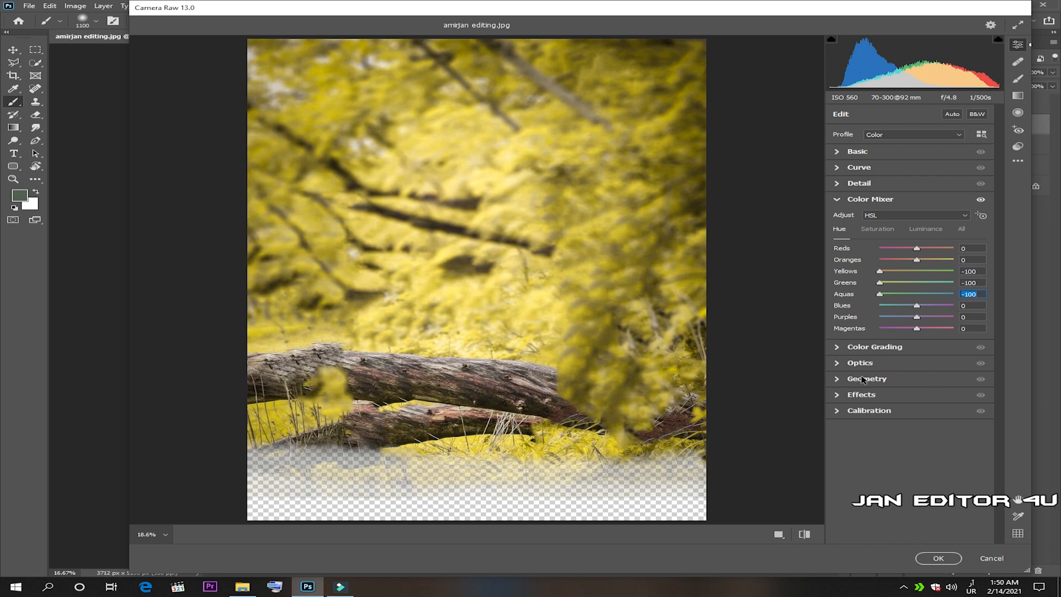
- Calibrate the background with Red Primary hue -55, saturation +26, Green Primary hue -24, saturation +24, and Blue Primary reset to 0, then apply the filter
click(853, 418)
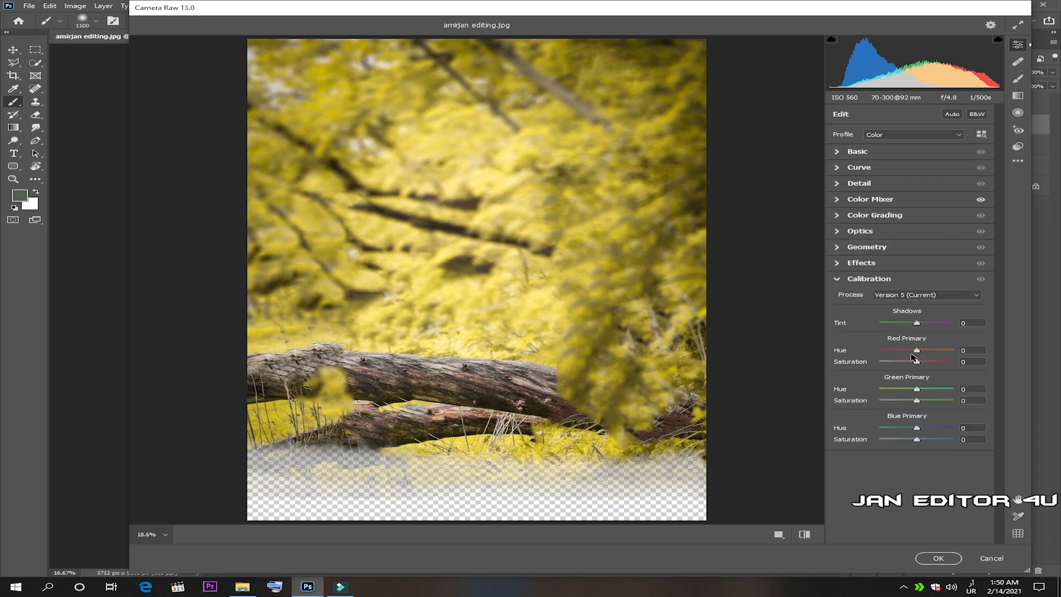
drag(918, 353, 901, 426)
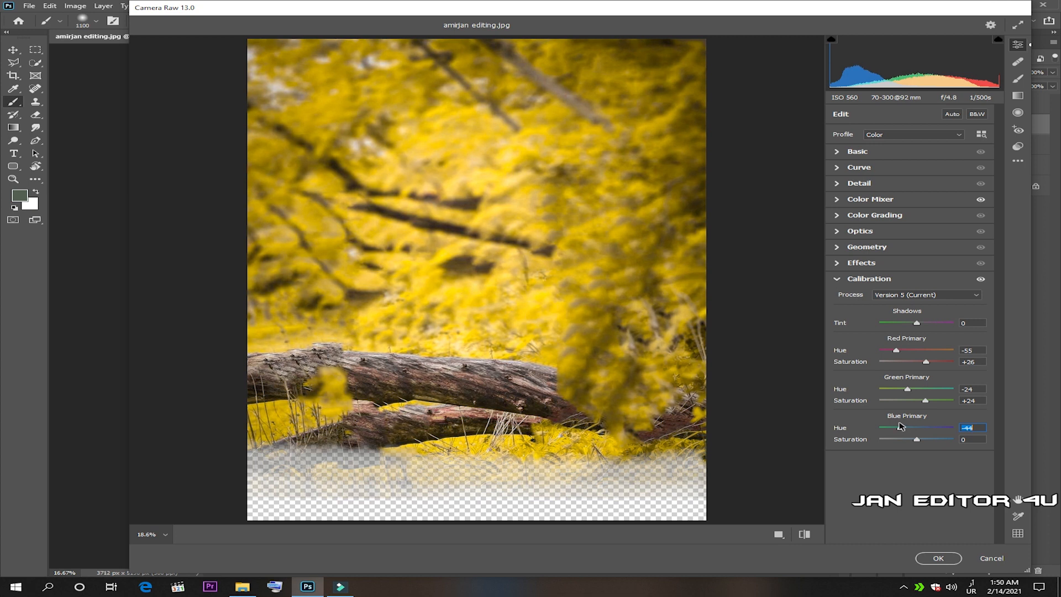
double_click(914, 427)
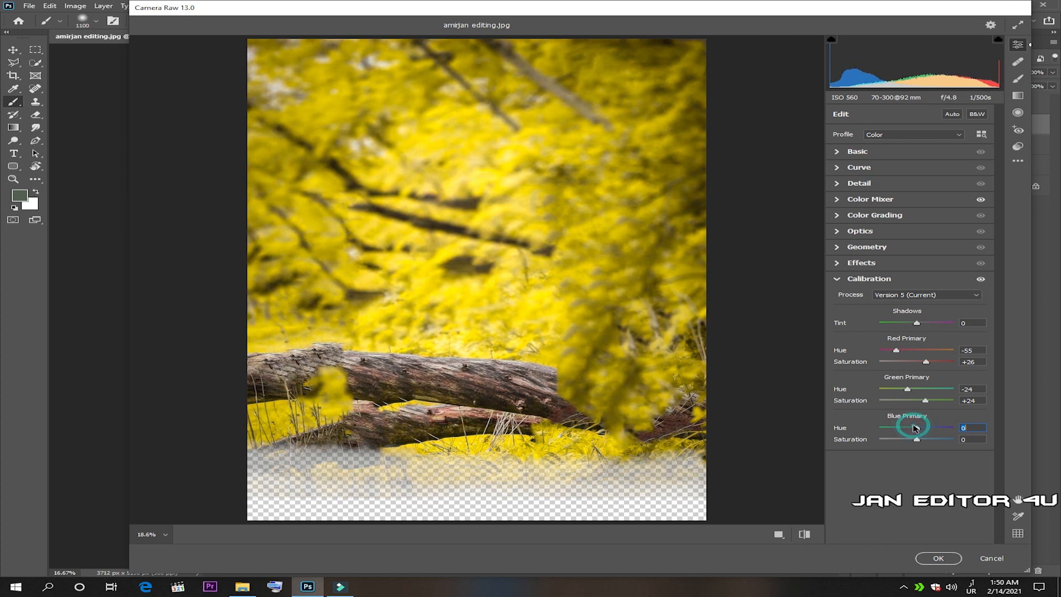
drag(916, 439, 906, 442)
double_click(907, 441)
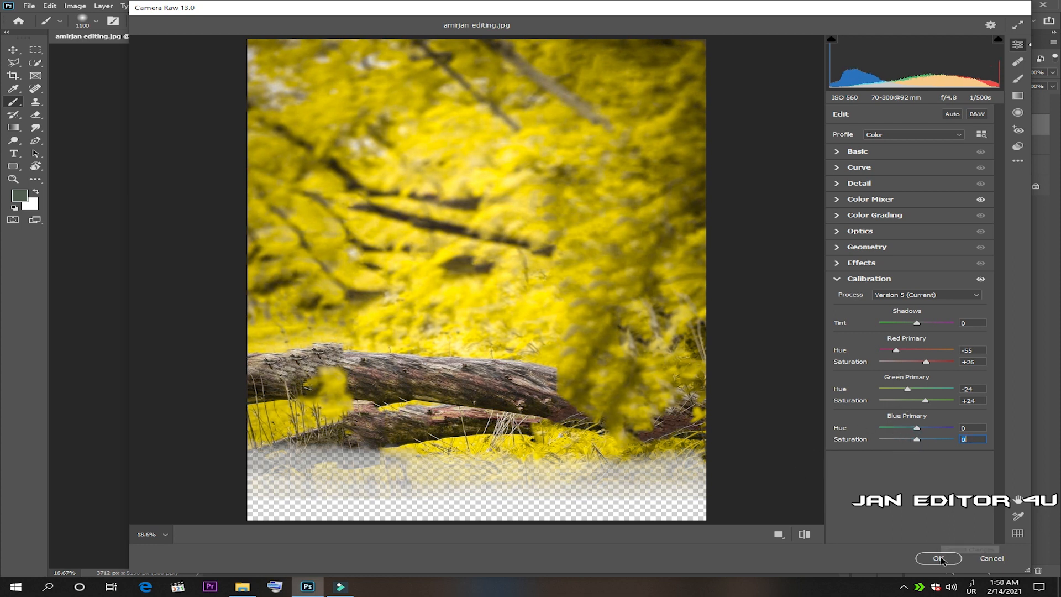
click(940, 558)
- Merge the visible layers and open the merged portrait in the Camera Raw filter
right_click(984, 110)
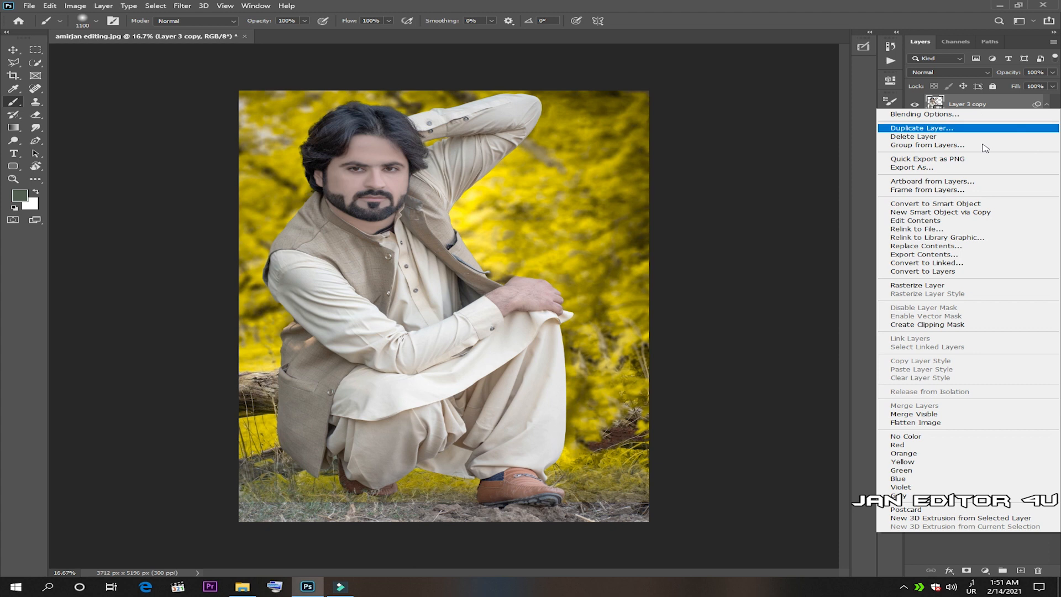
click(934, 413)
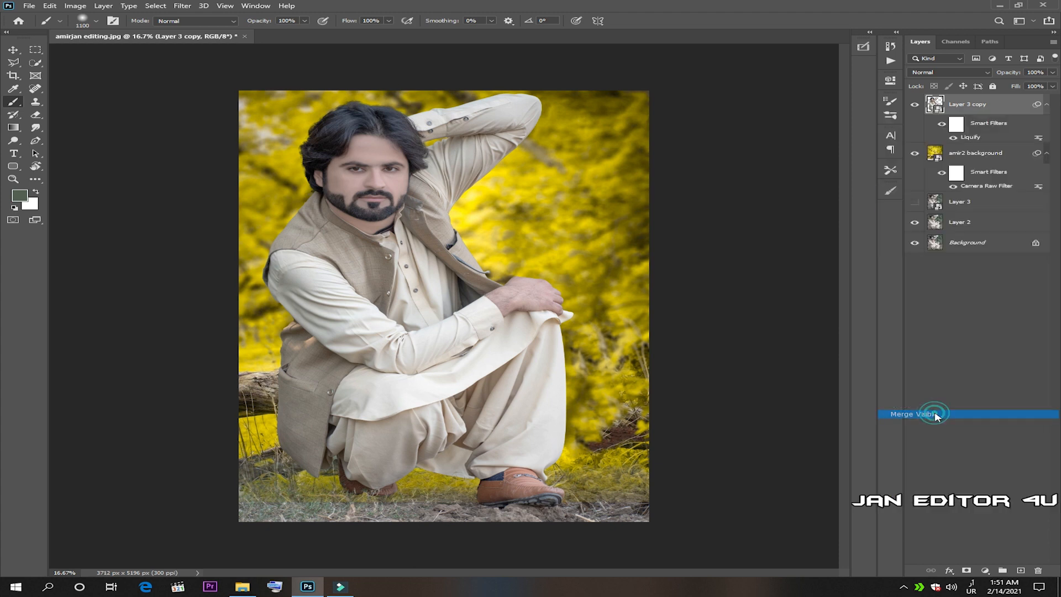
click(182, 5)
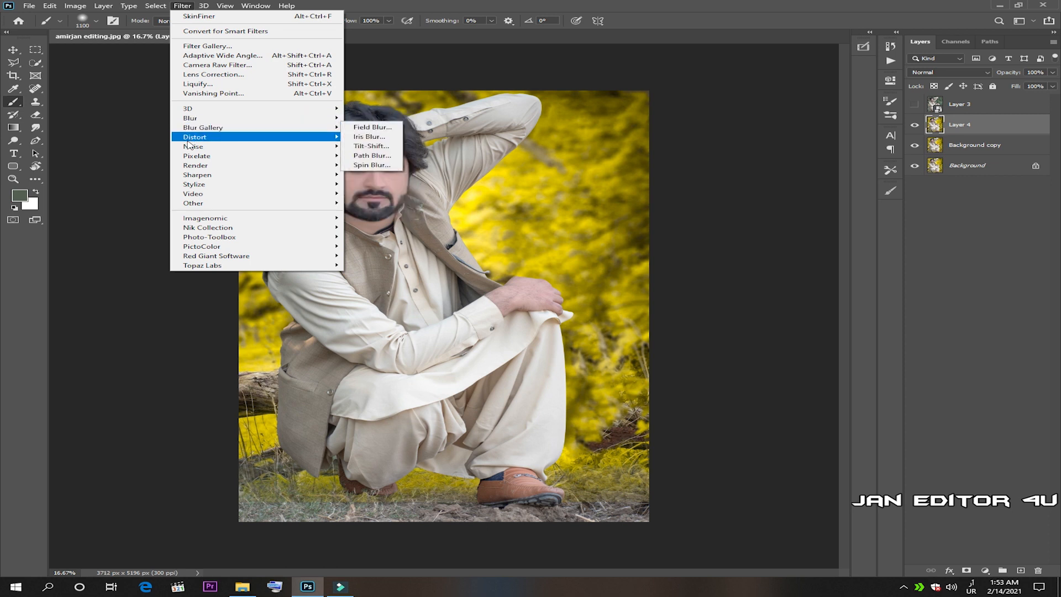
click(221, 65)
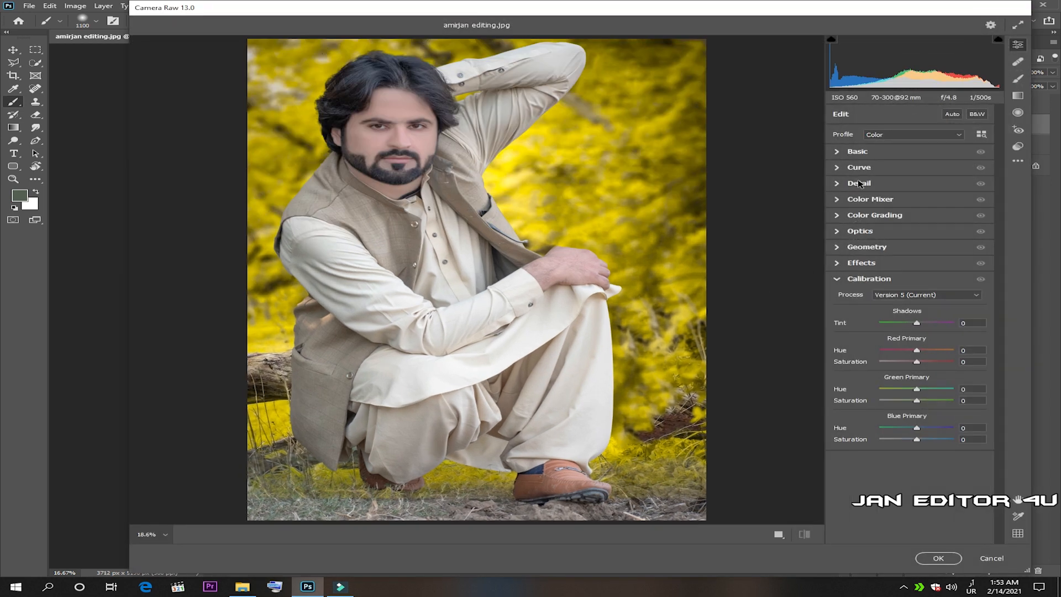
- Set the portrait's basic tone to Exposure +0.05, Highlights -39, Blacks -21 and Vibrance +23
click(838, 153)
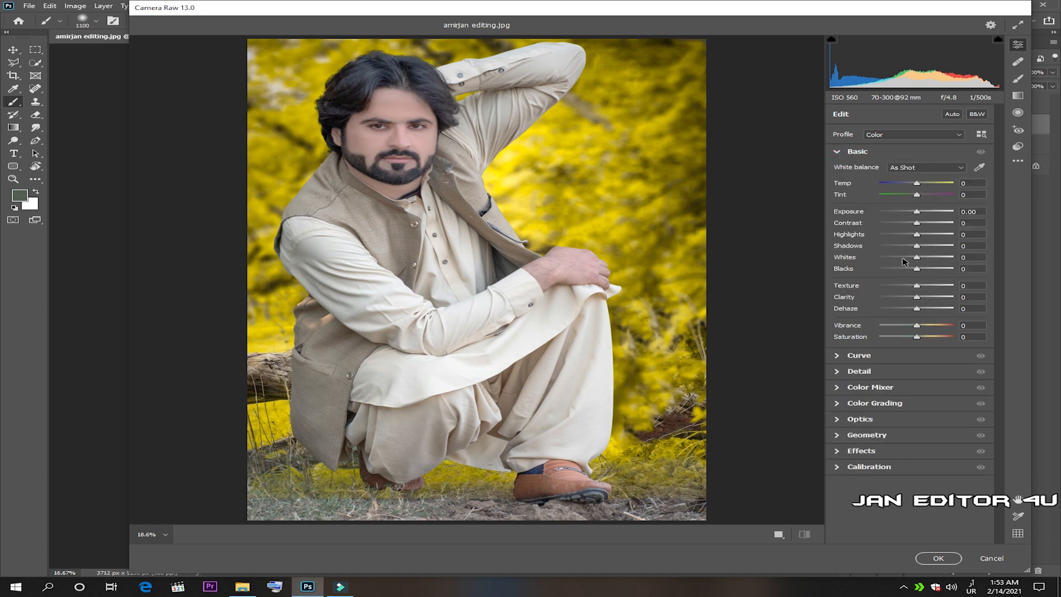
click(920, 212)
click(903, 234)
drag(902, 268, 909, 271)
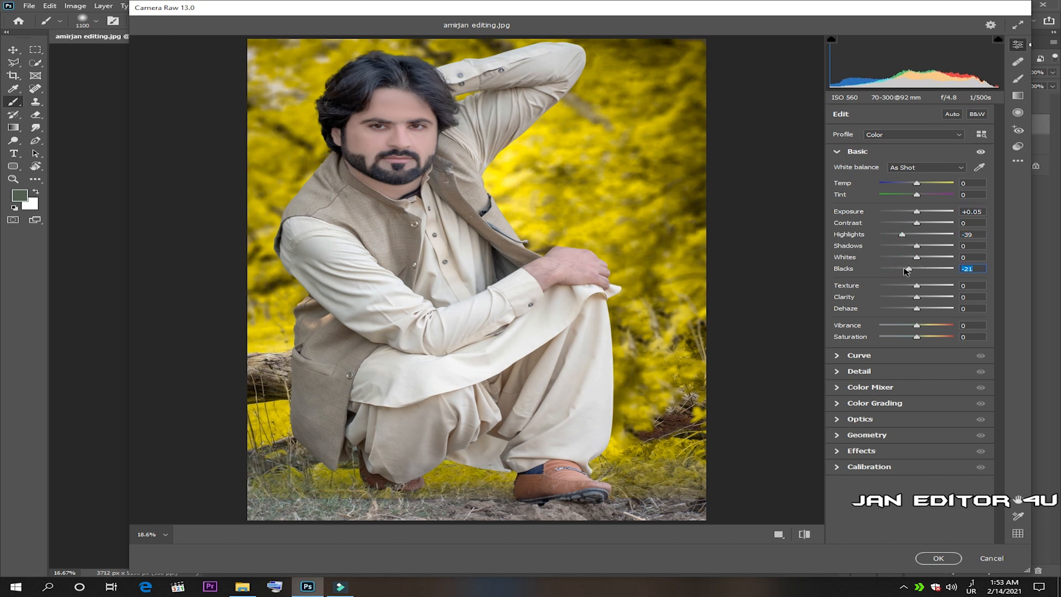
drag(916, 325, 927, 330)
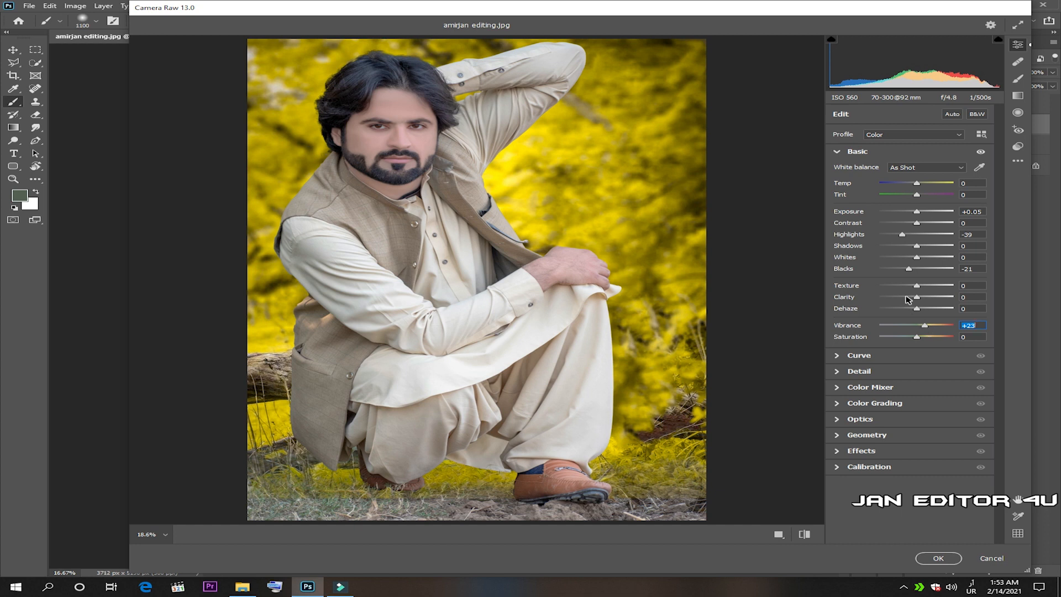
- Set the Color Mixer luminance of the portrait's Oranges to +23
click(870, 387)
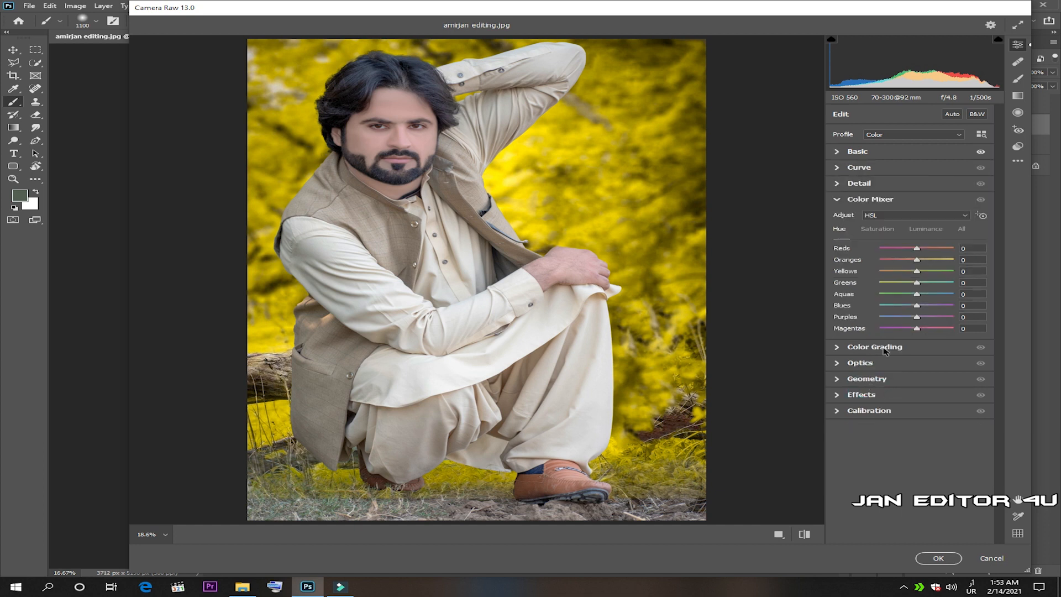
click(887, 230)
mouse_move(916, 259)
mouse_down()
mouse_move(926, 250)
mouse_move(925, 262)
mouse_up()
click(925, 229)
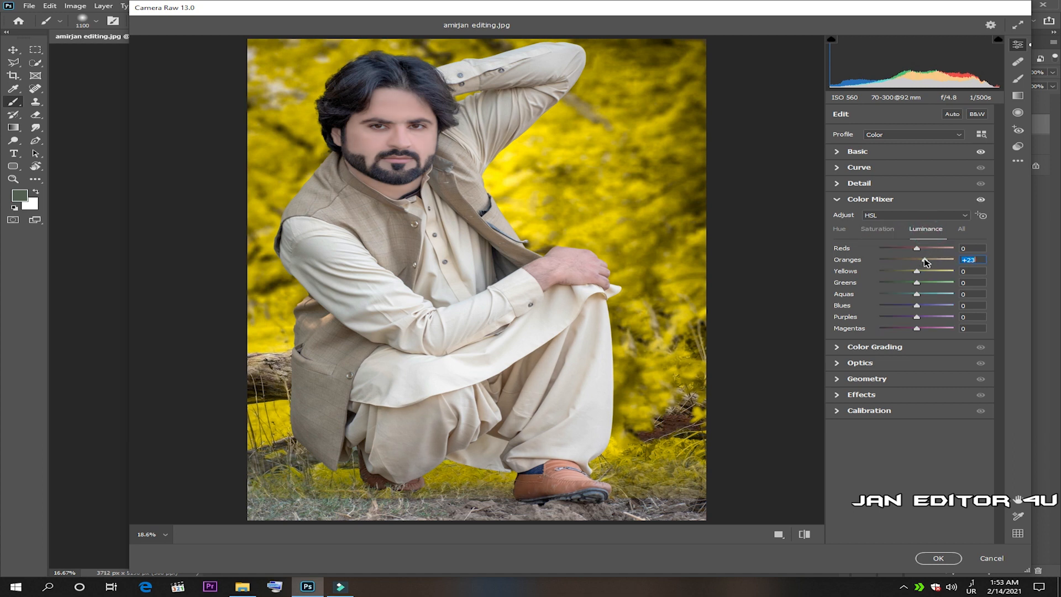
- Calibrate the portrait's colors with Red Primary hue +10 and saturation +28, and Blue Primary saturation +19
click(880, 415)
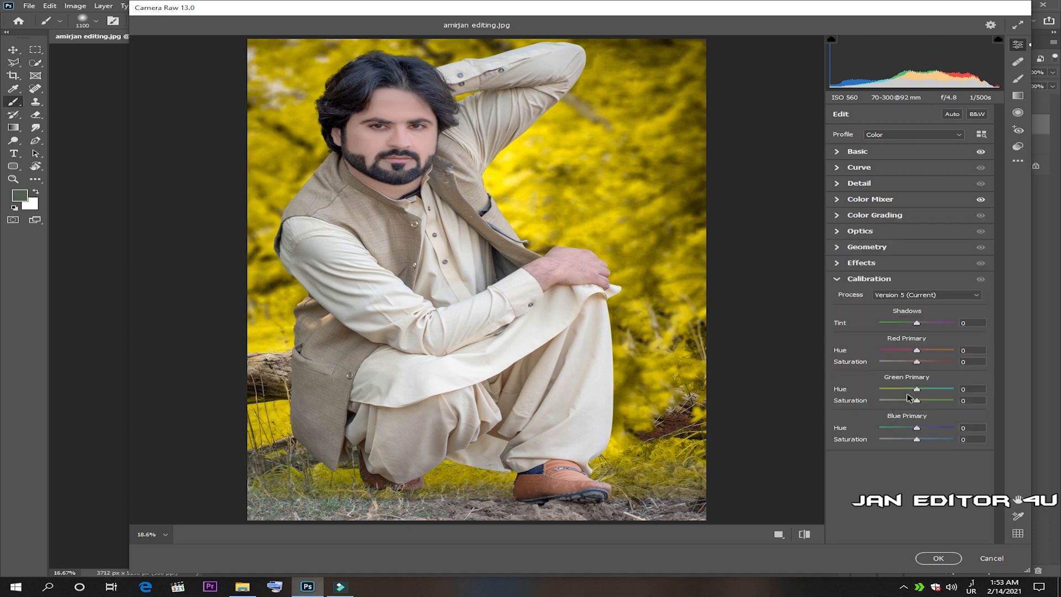
drag(918, 364, 929, 366)
drag(926, 444, 924, 444)
drag(917, 351, 922, 352)
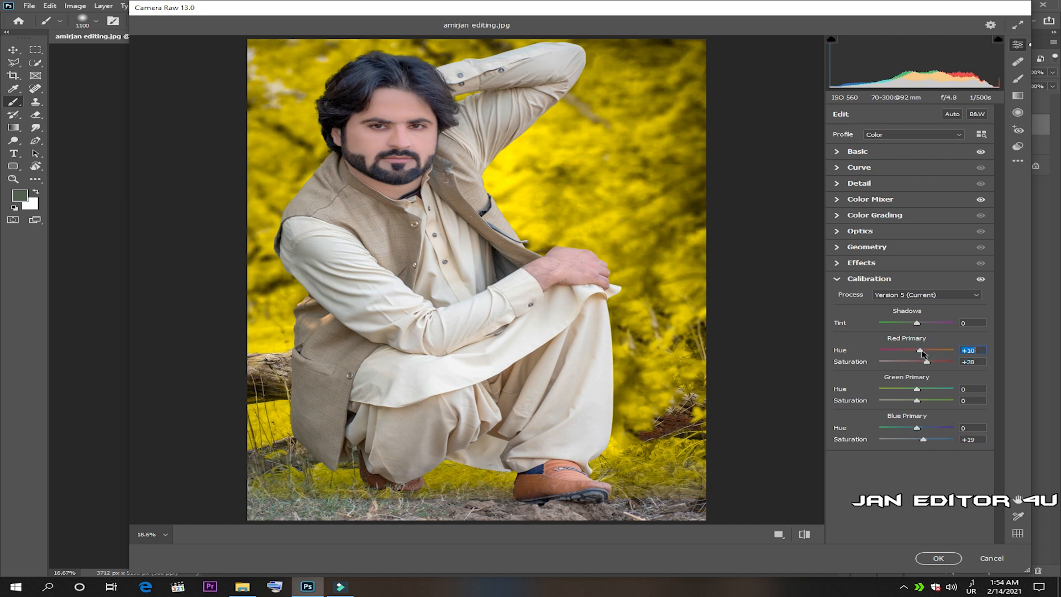